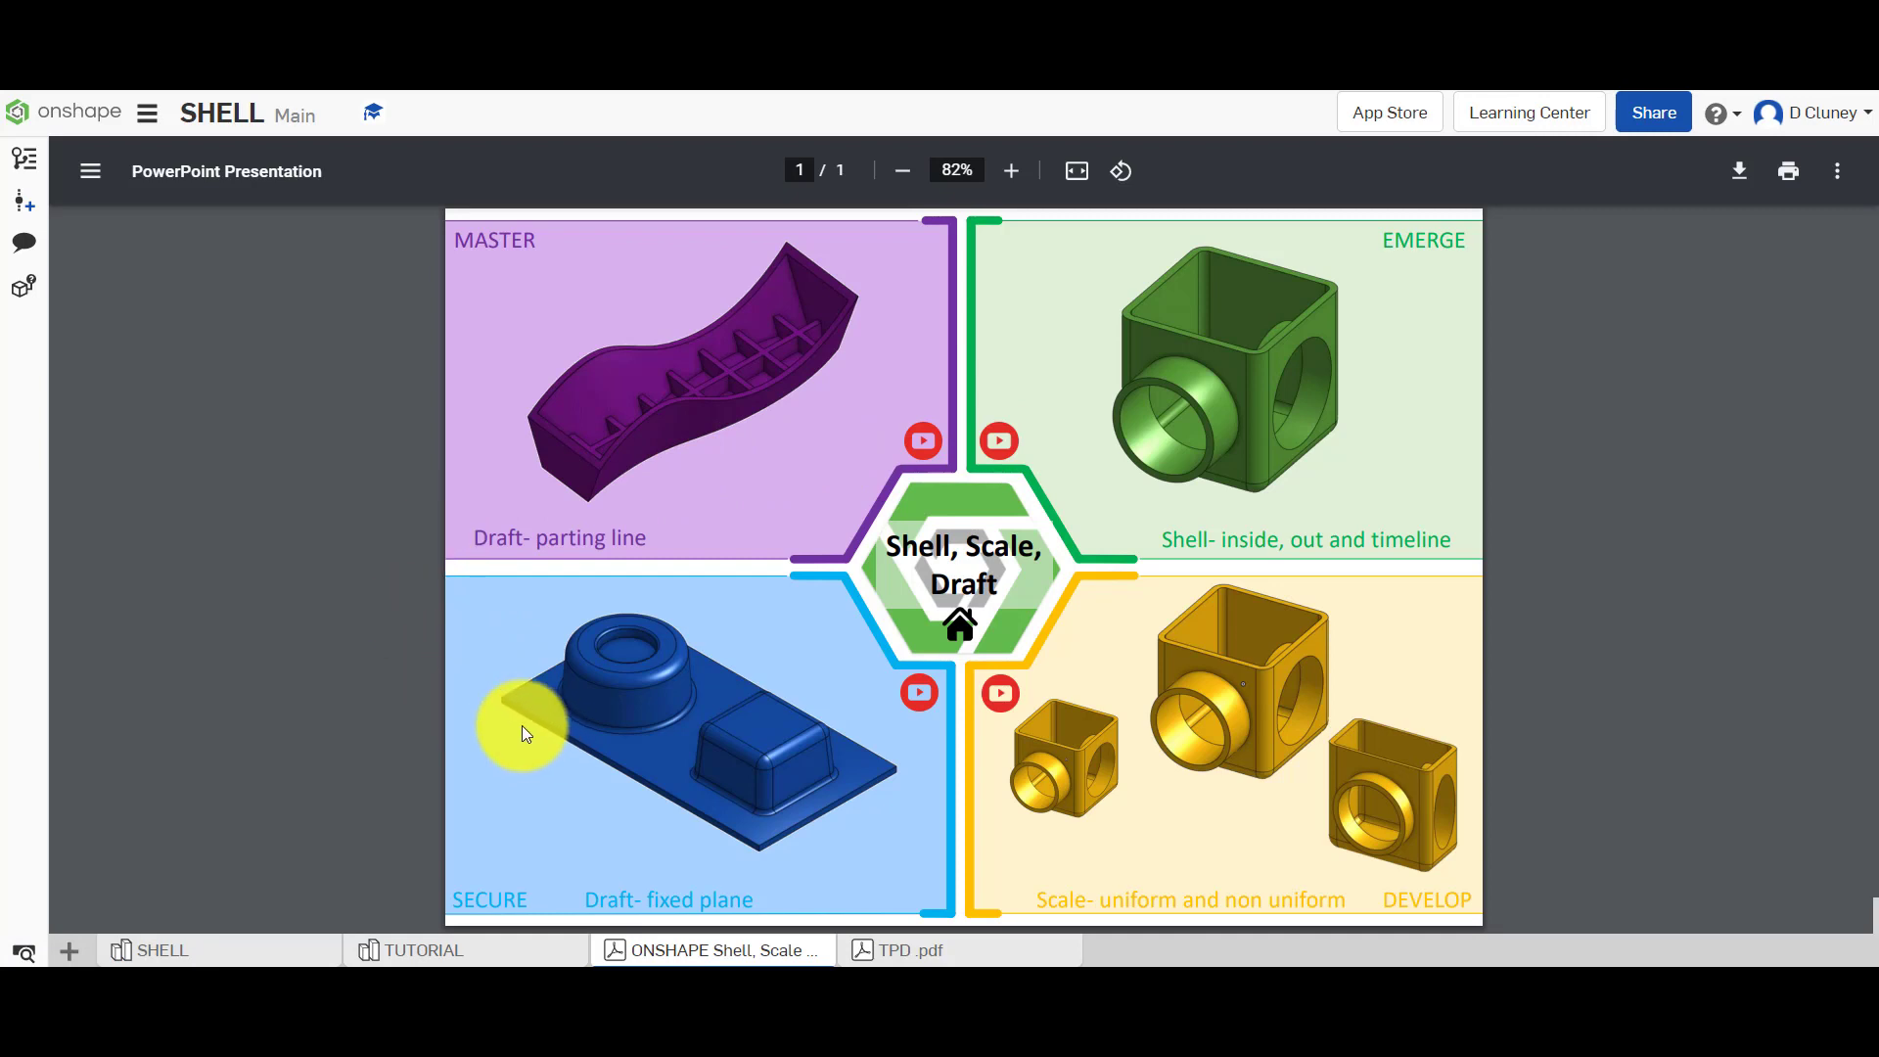
Look over the reference documents and the finished model in the SHELL studio, including the settings of its Shell 1 feature.
left_click(941, 946)
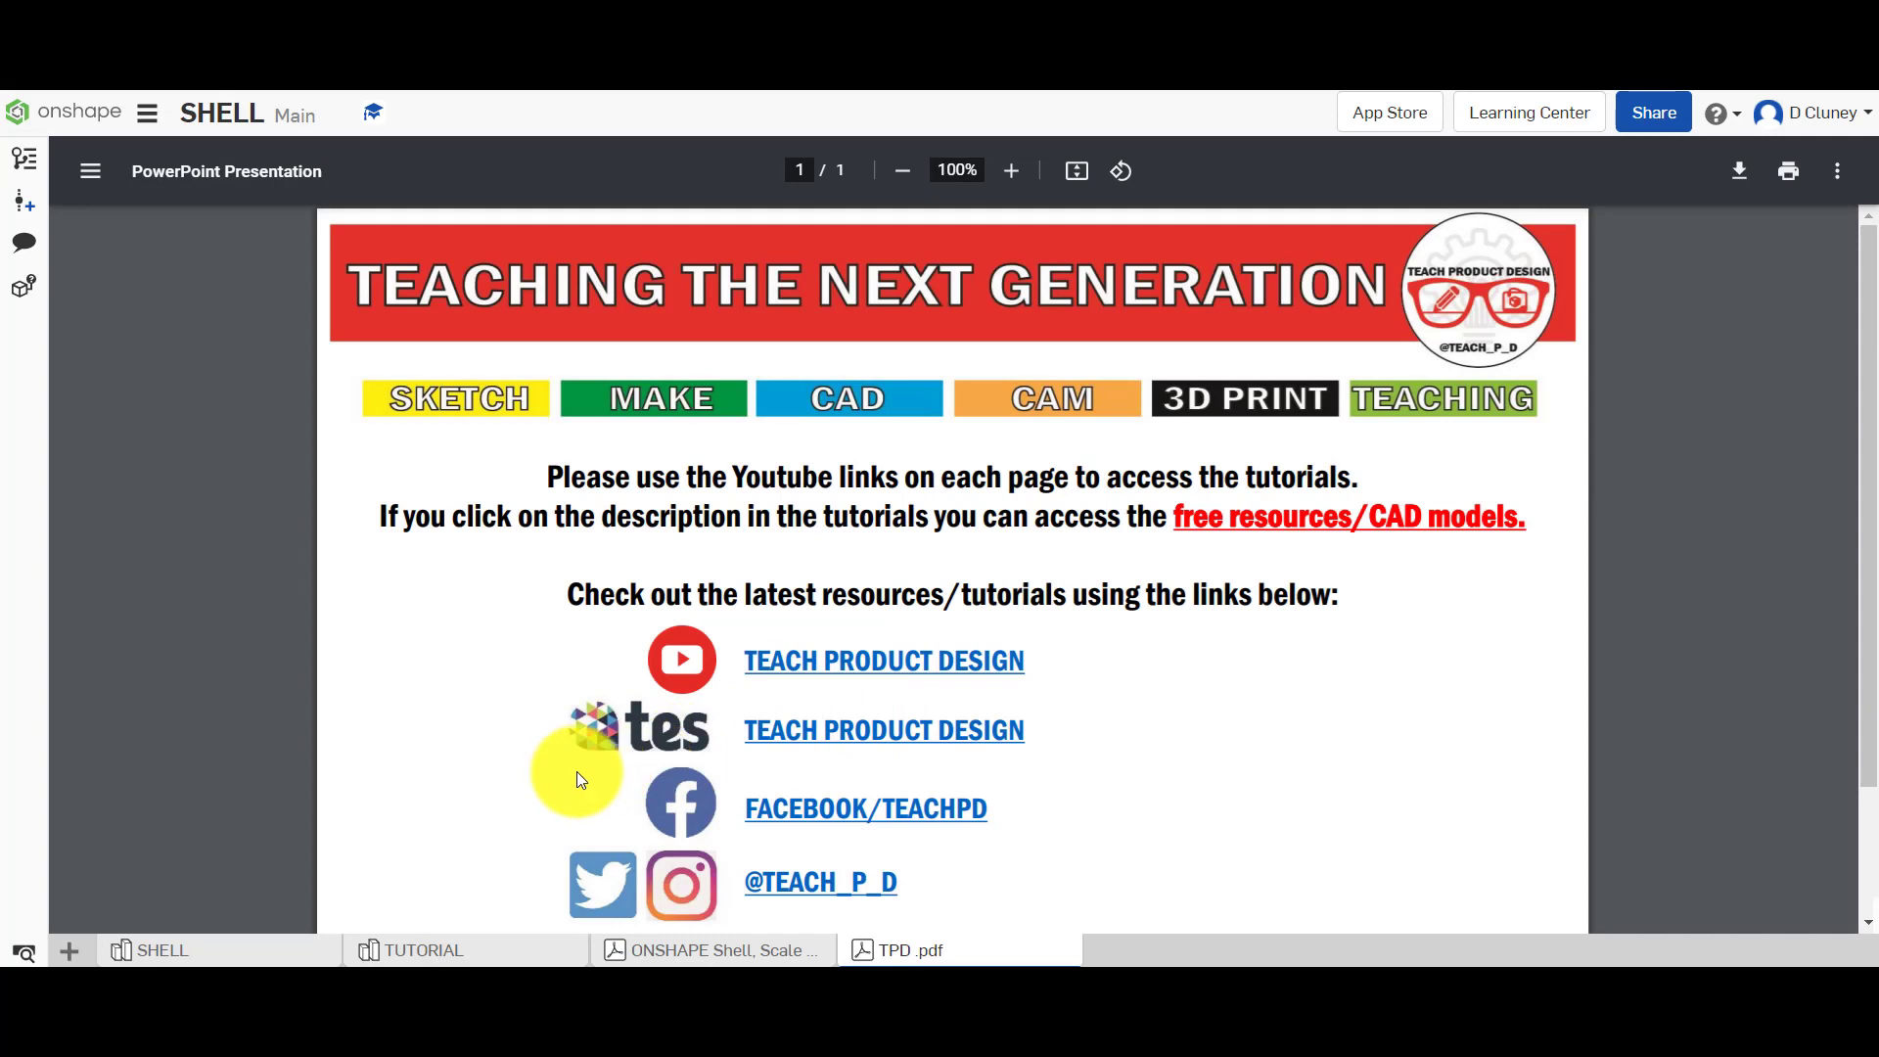
left_click(446, 950)
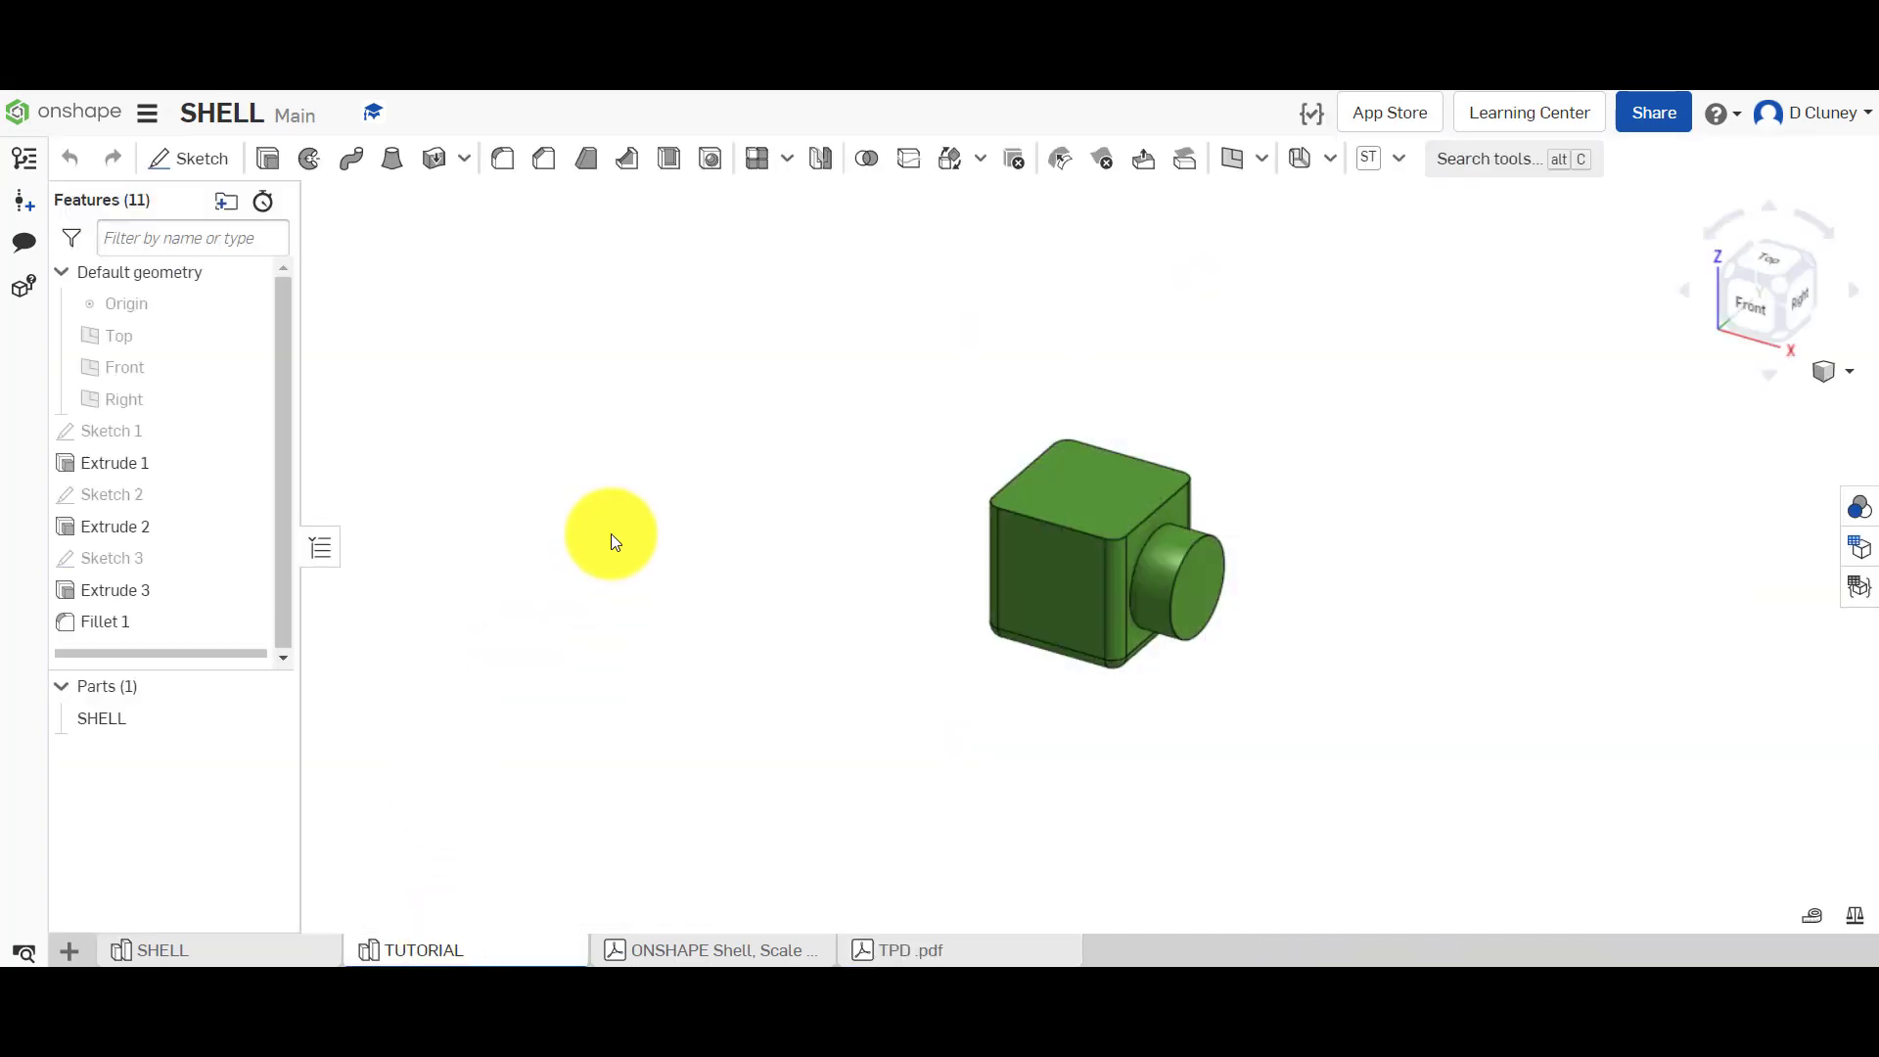
left_click(261, 931)
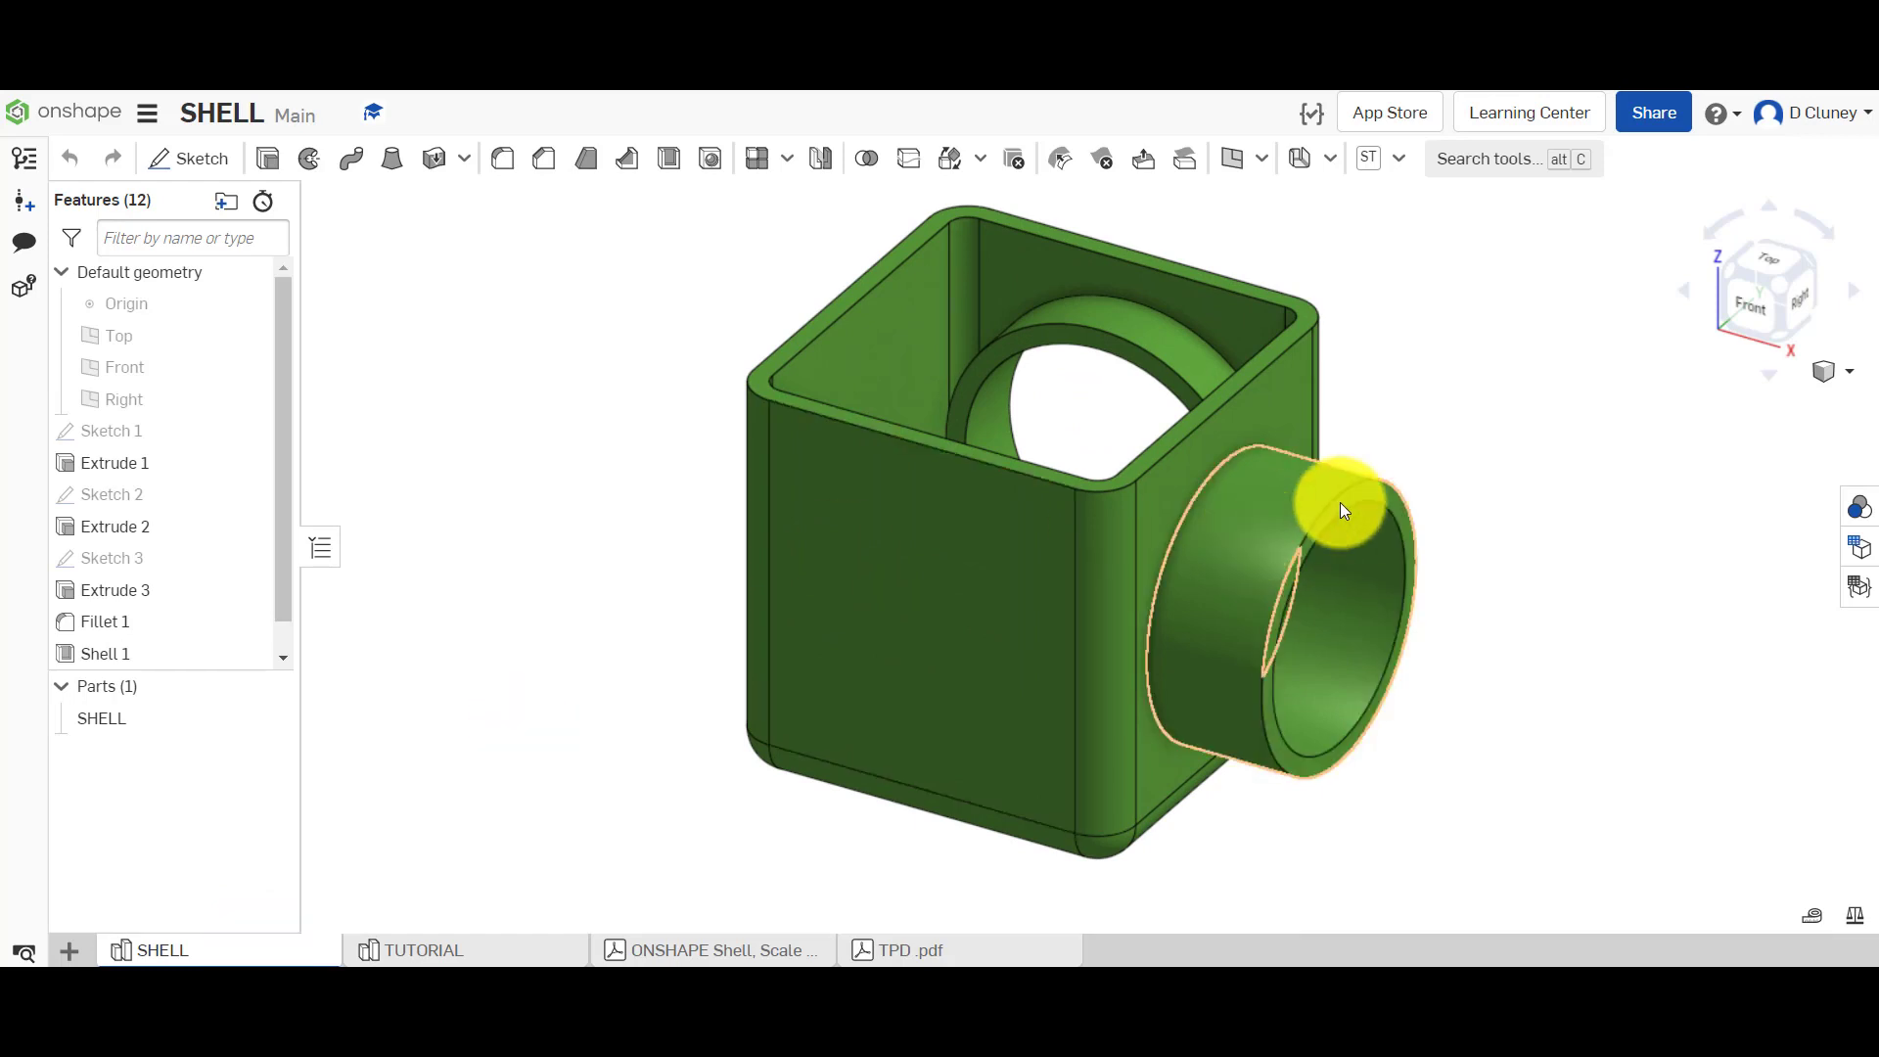
right_click_drag(1440, 486, 1305, 560)
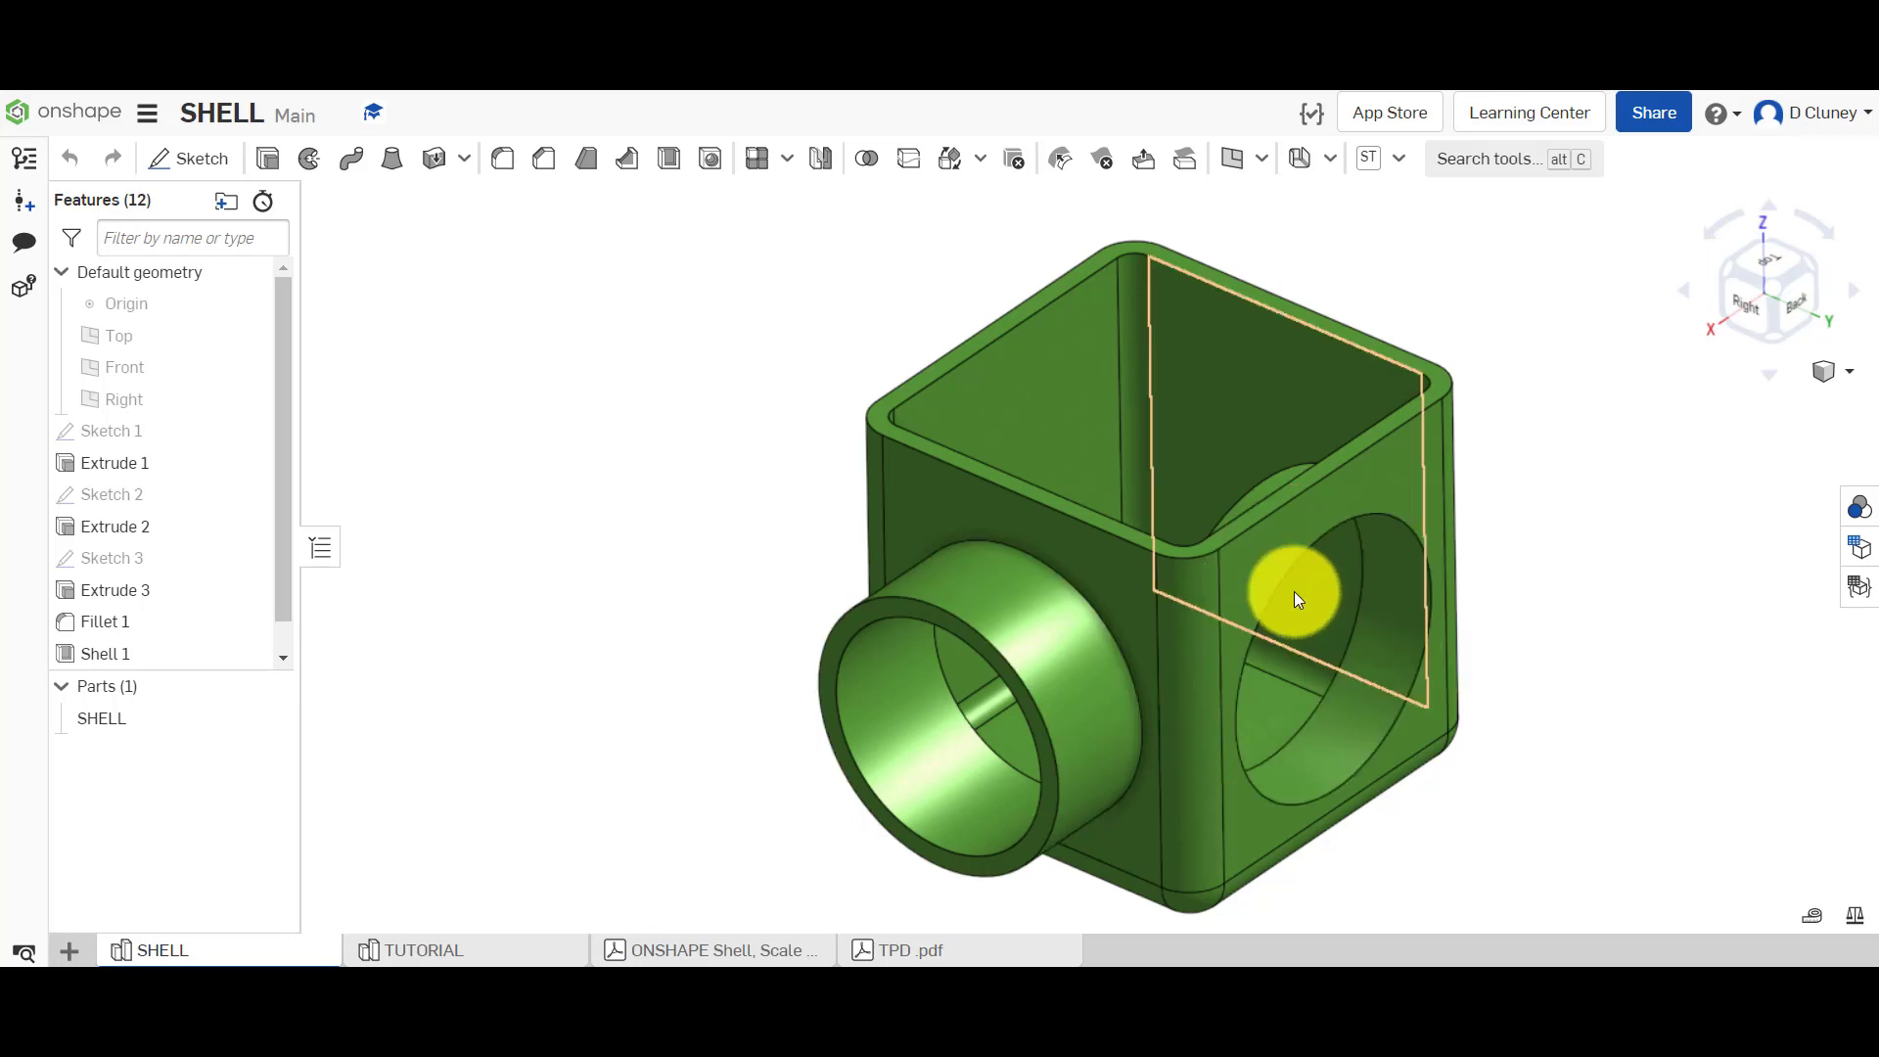
right_click_drag(701, 373, 627, 425)
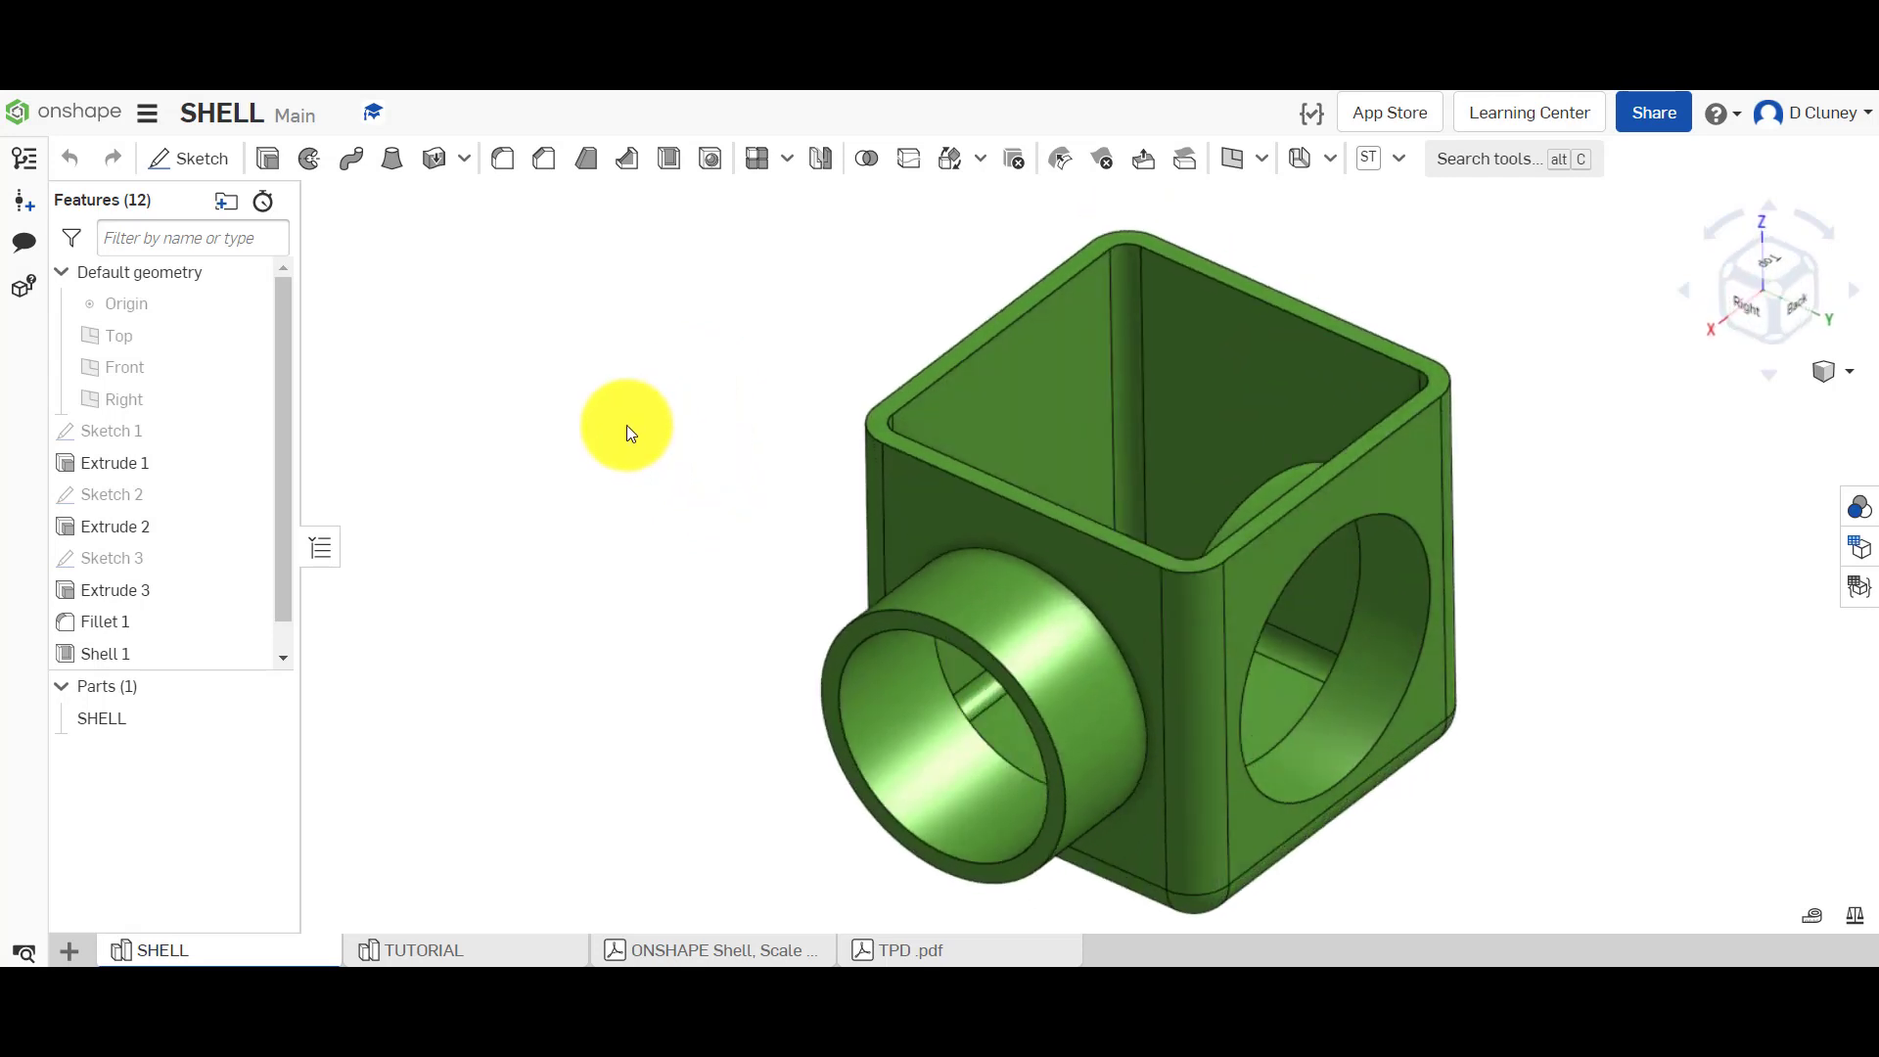
right_click(141, 650)
left_click(213, 691)
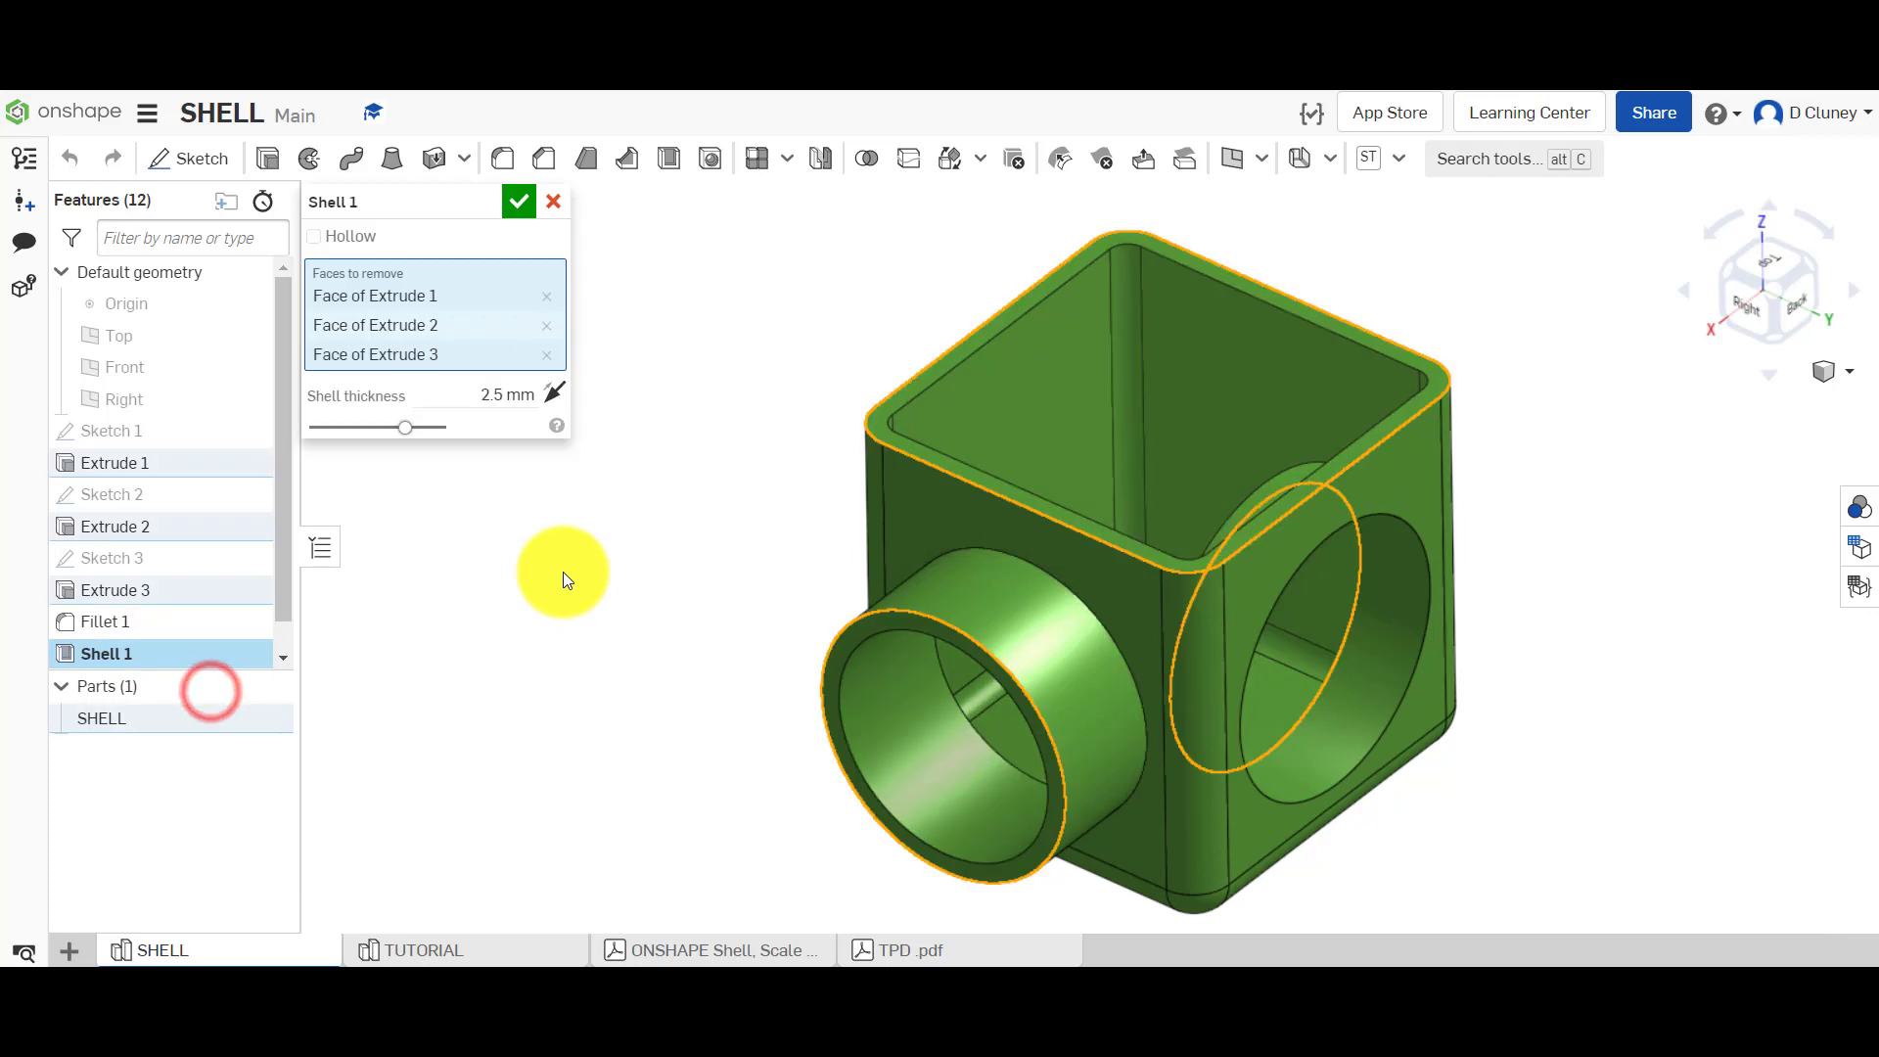
left_click(552, 203)
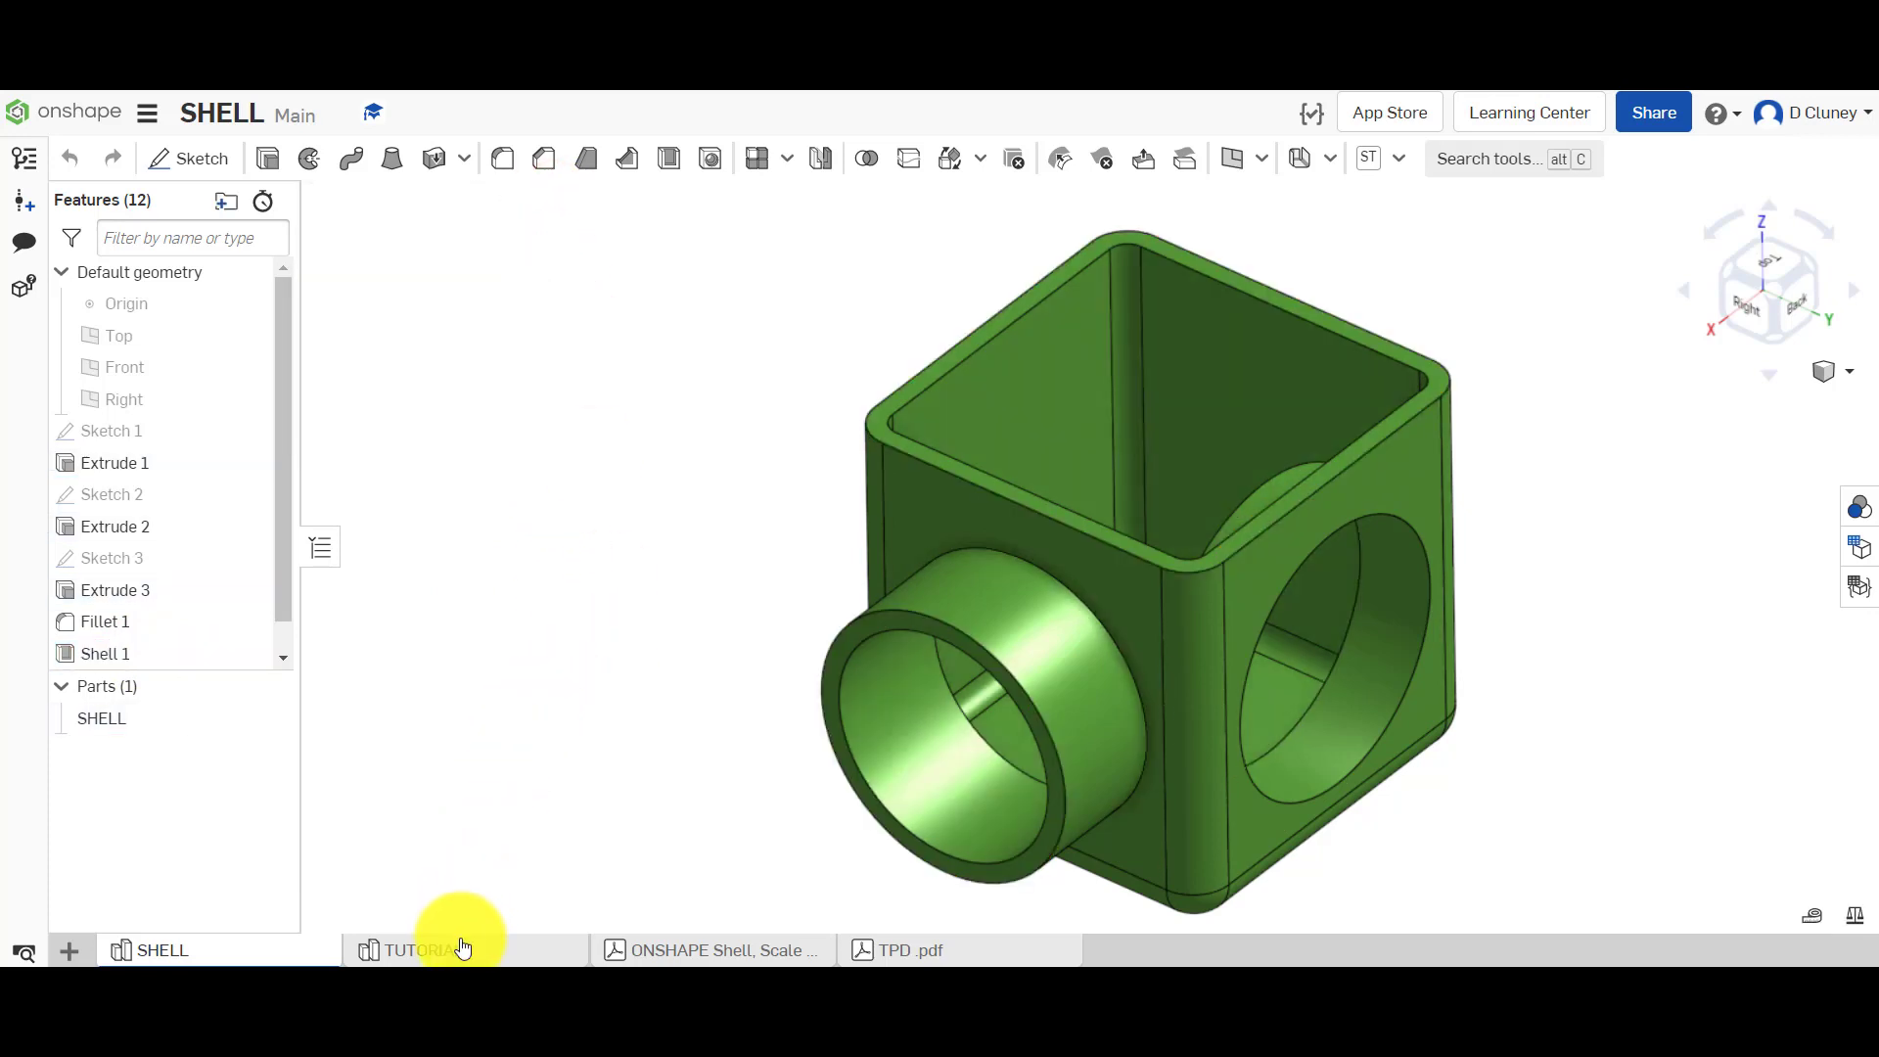
Switch to the TUTORIAL part studio and show the block in an isometric view with its round boss and circular recess facing forward.
mouse_move(461, 943)
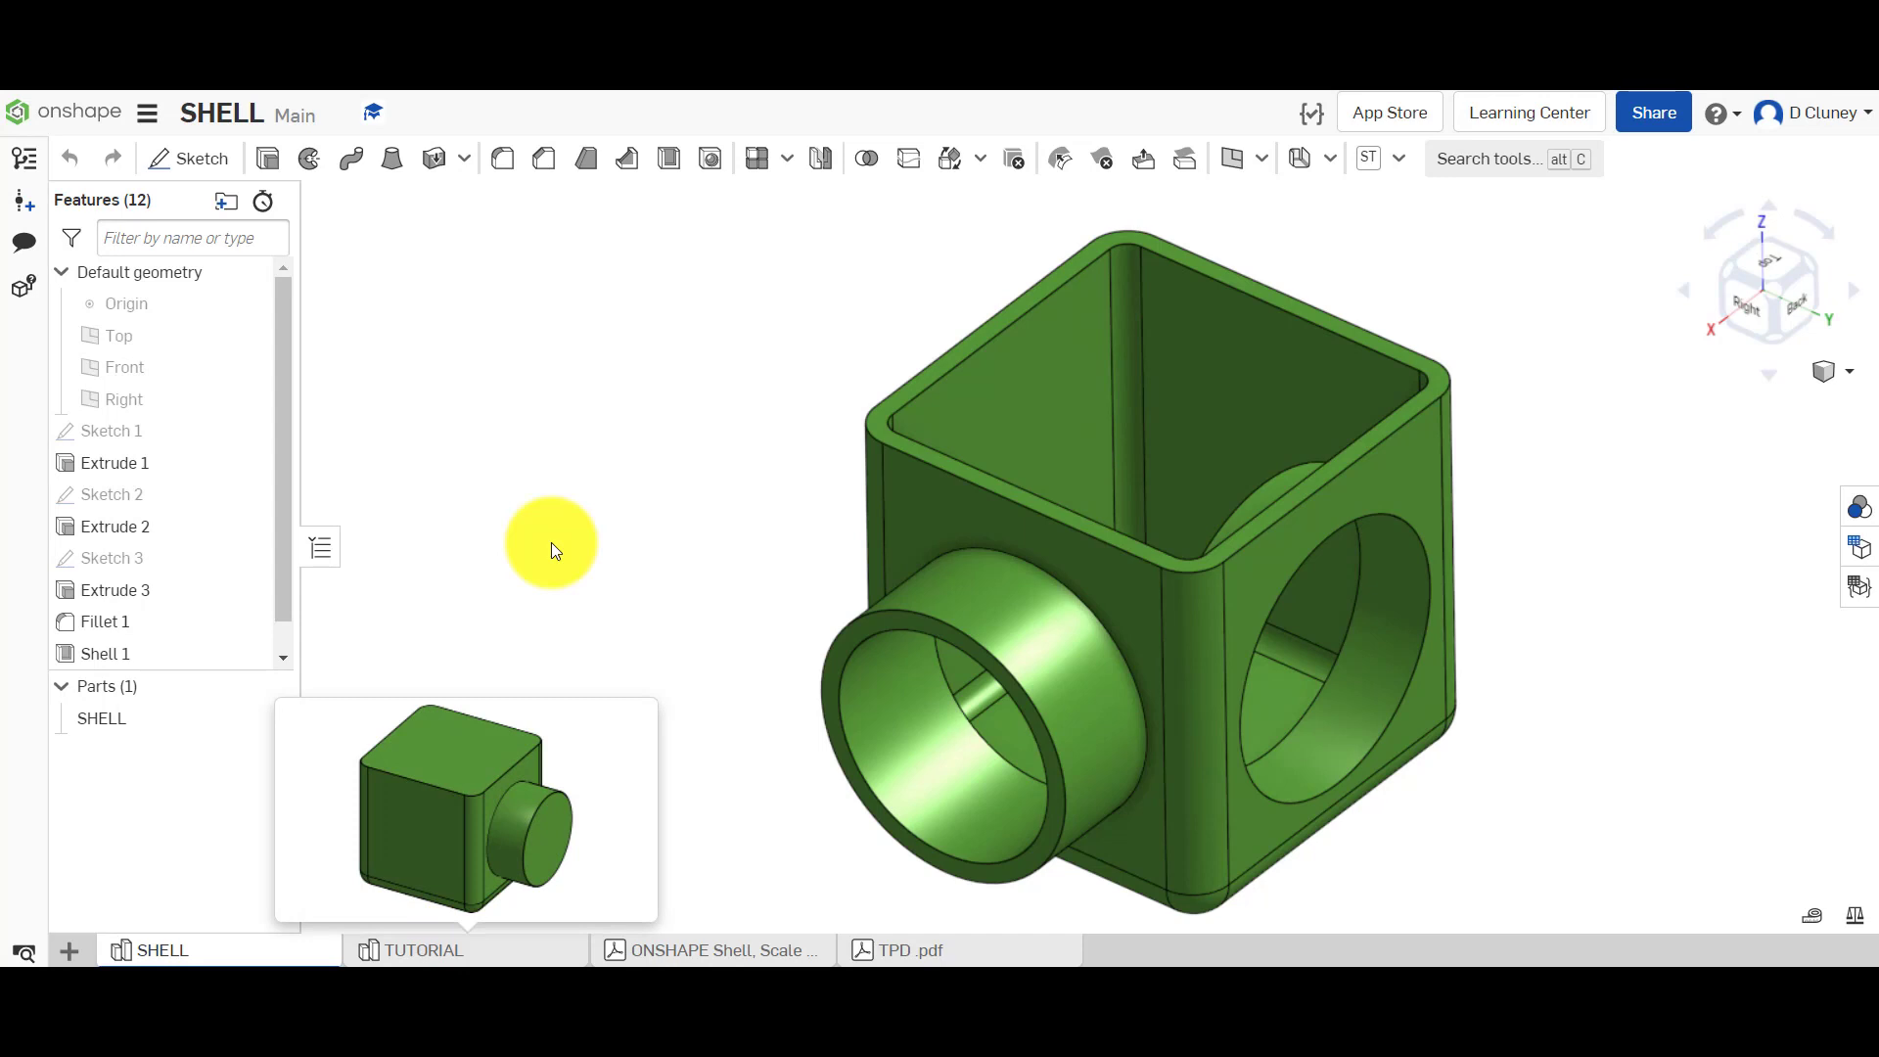
key("f")
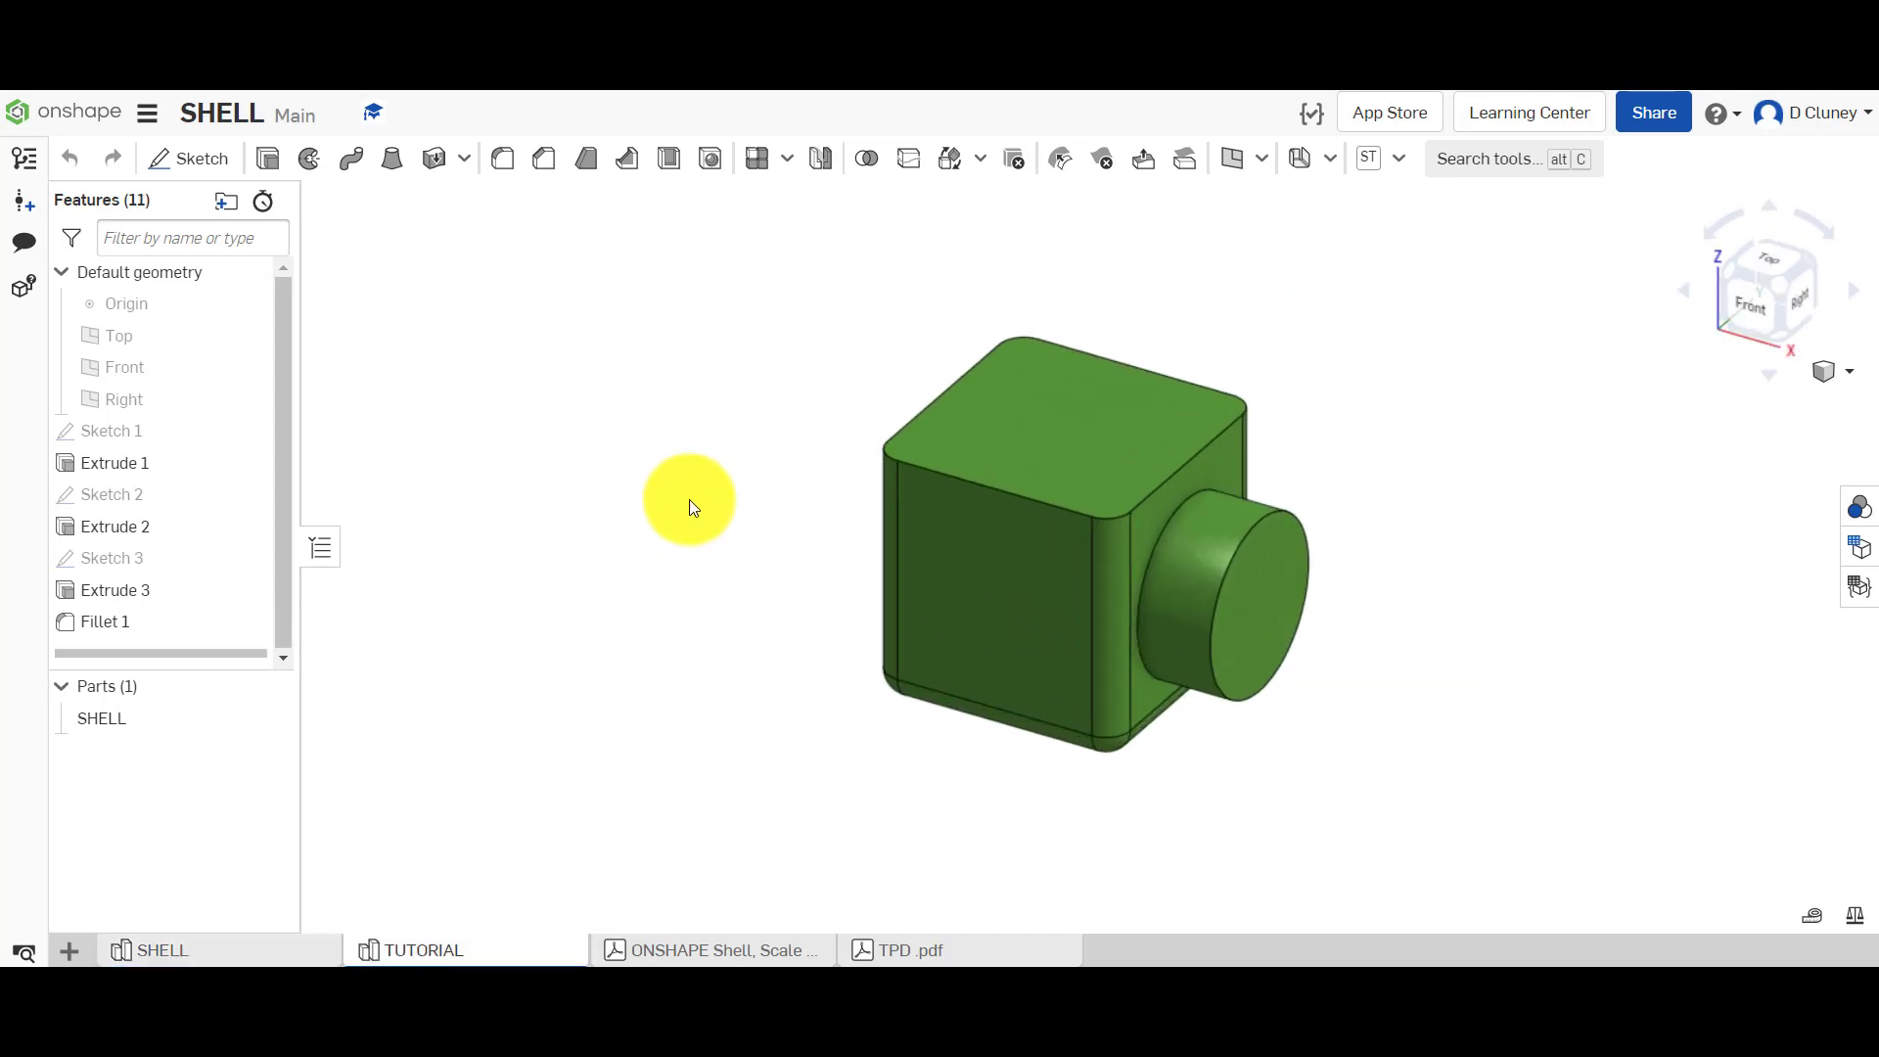
right_click_drag(1559, 570, 1374, 652)
left_click(1764, 283)
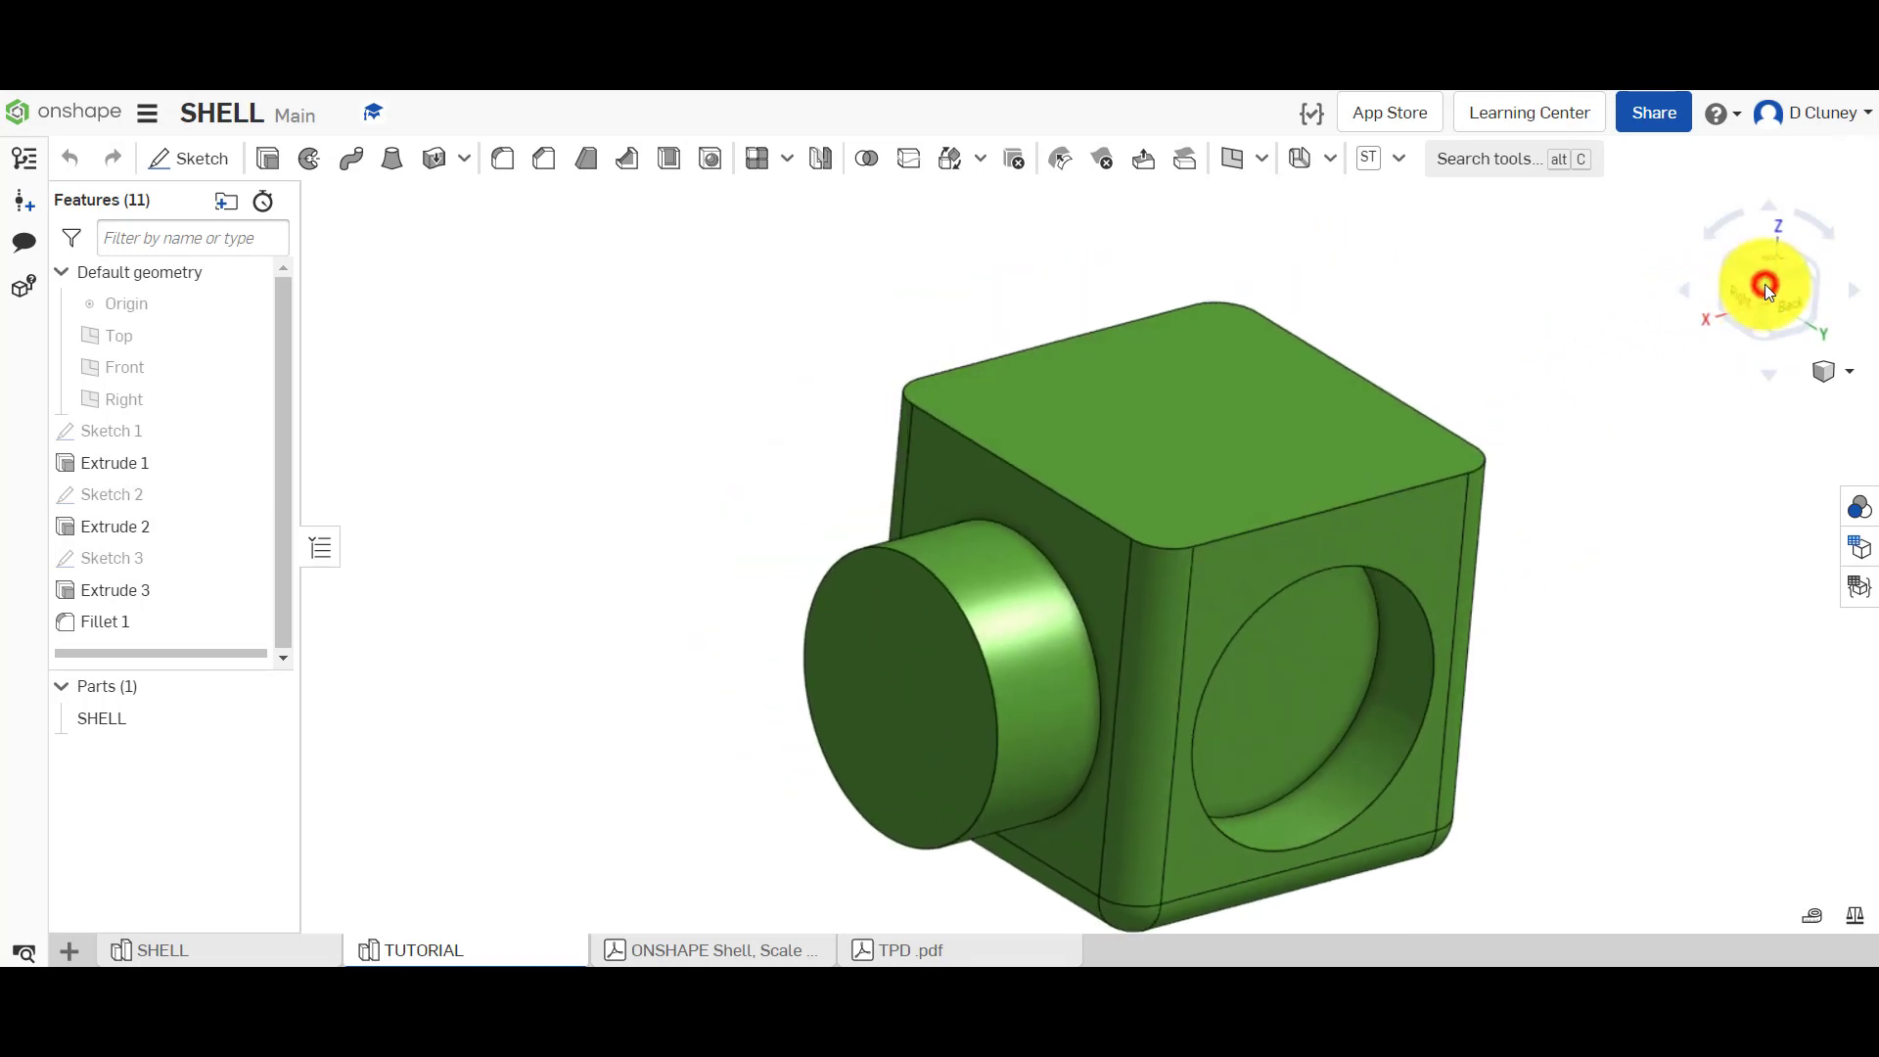
Hollow the whole SHELL part as a closed body with a shell thickness of 2.5 mm.
left_click(669, 159)
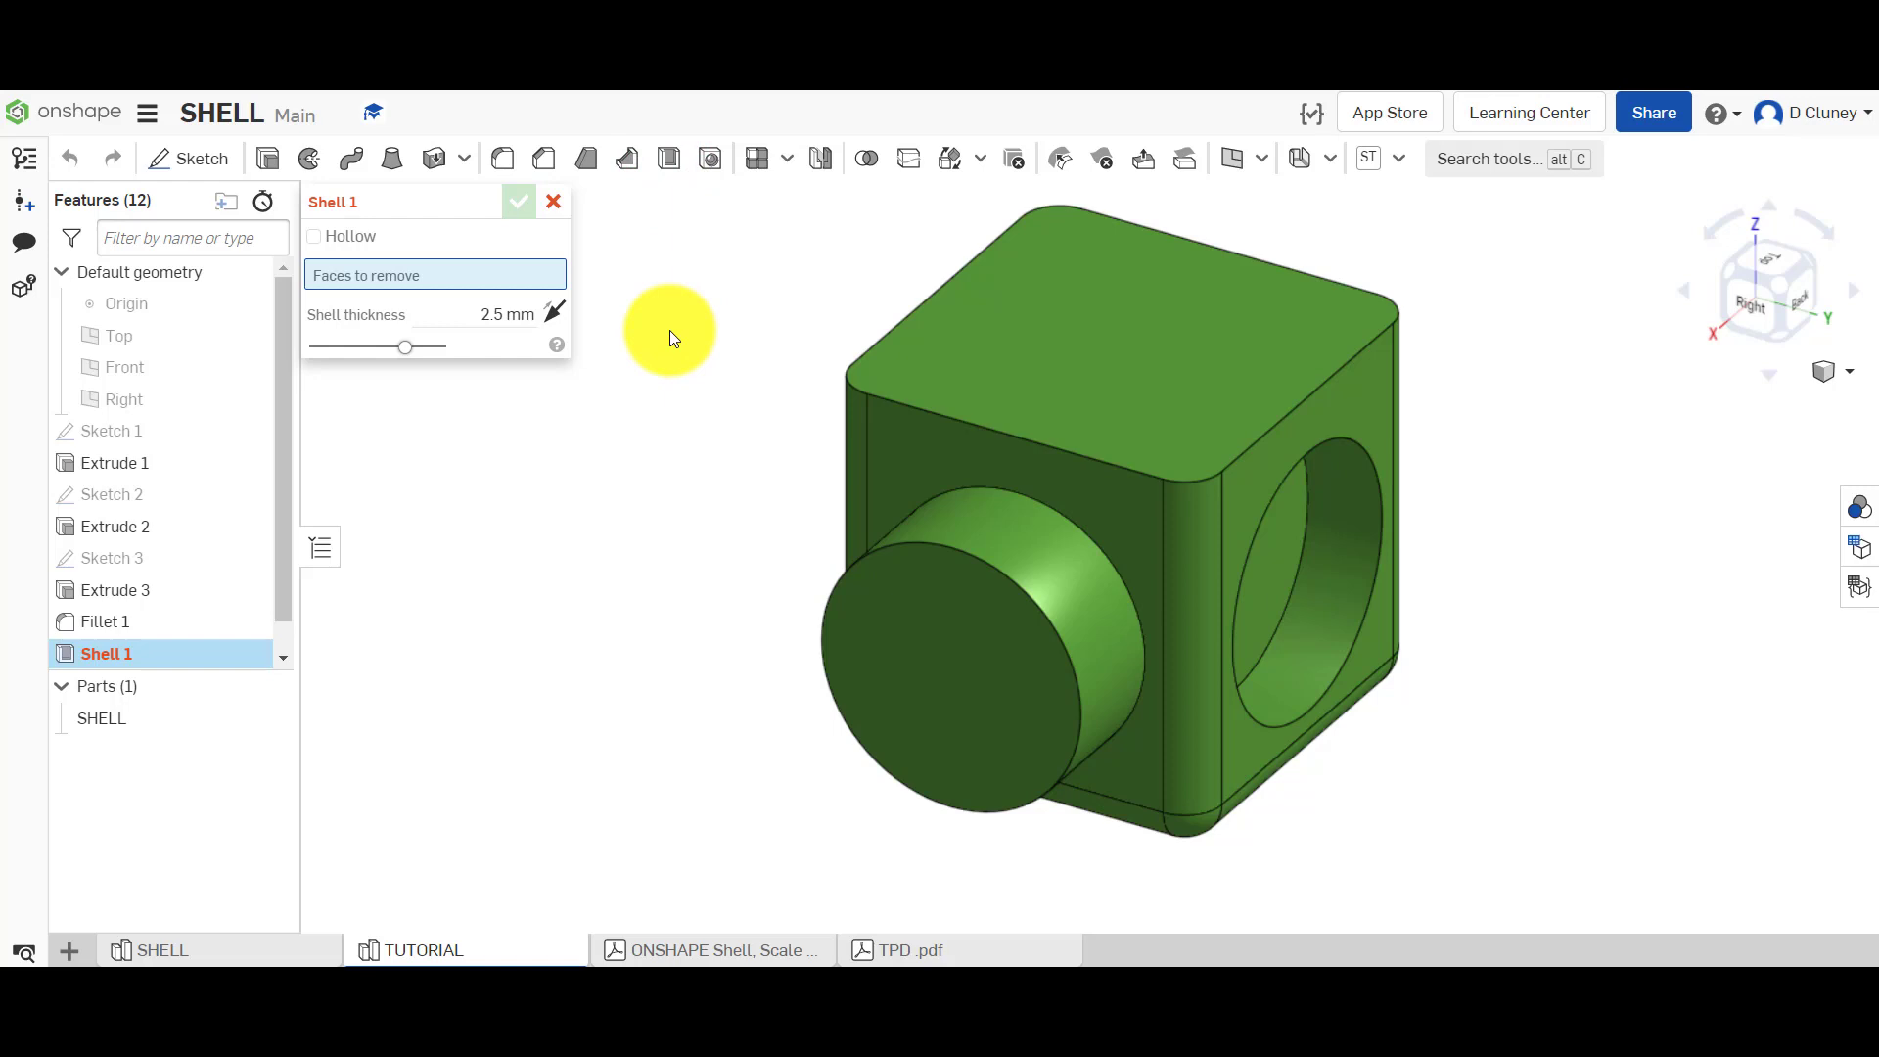
left_click(358, 245)
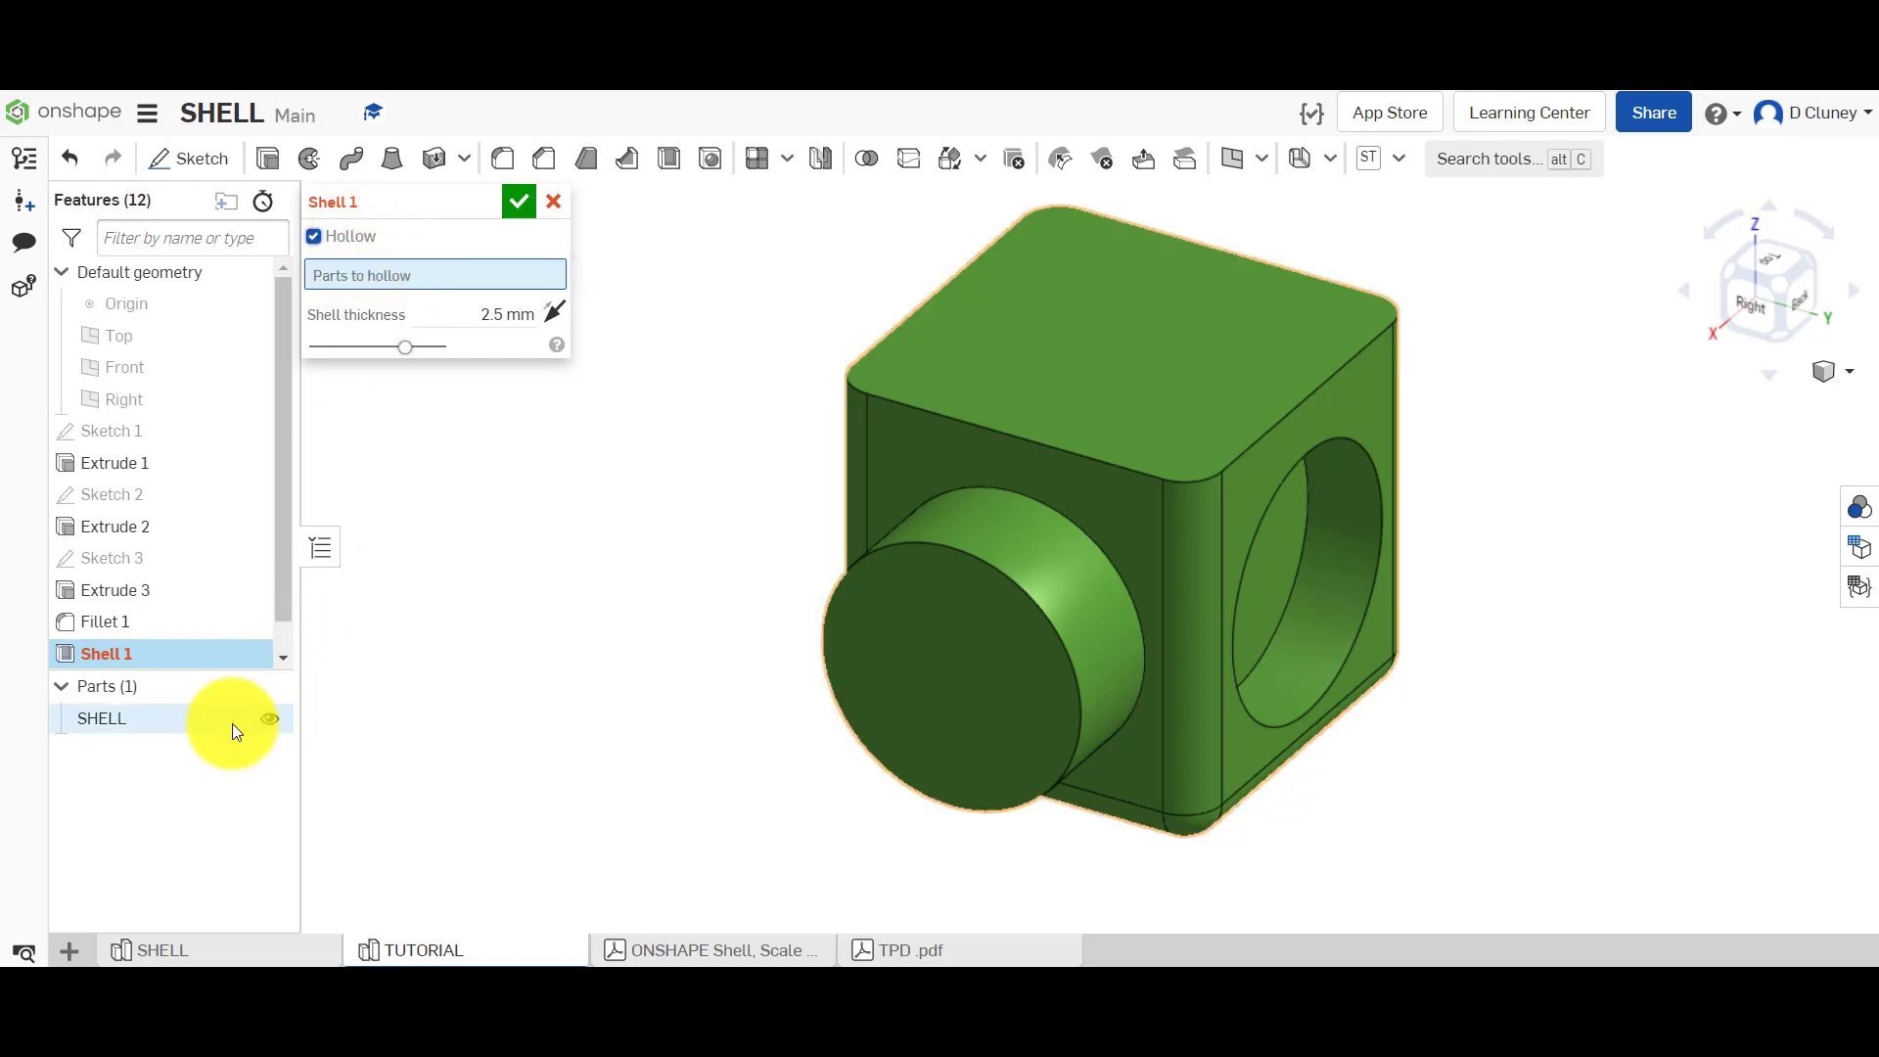
left_click(174, 725)
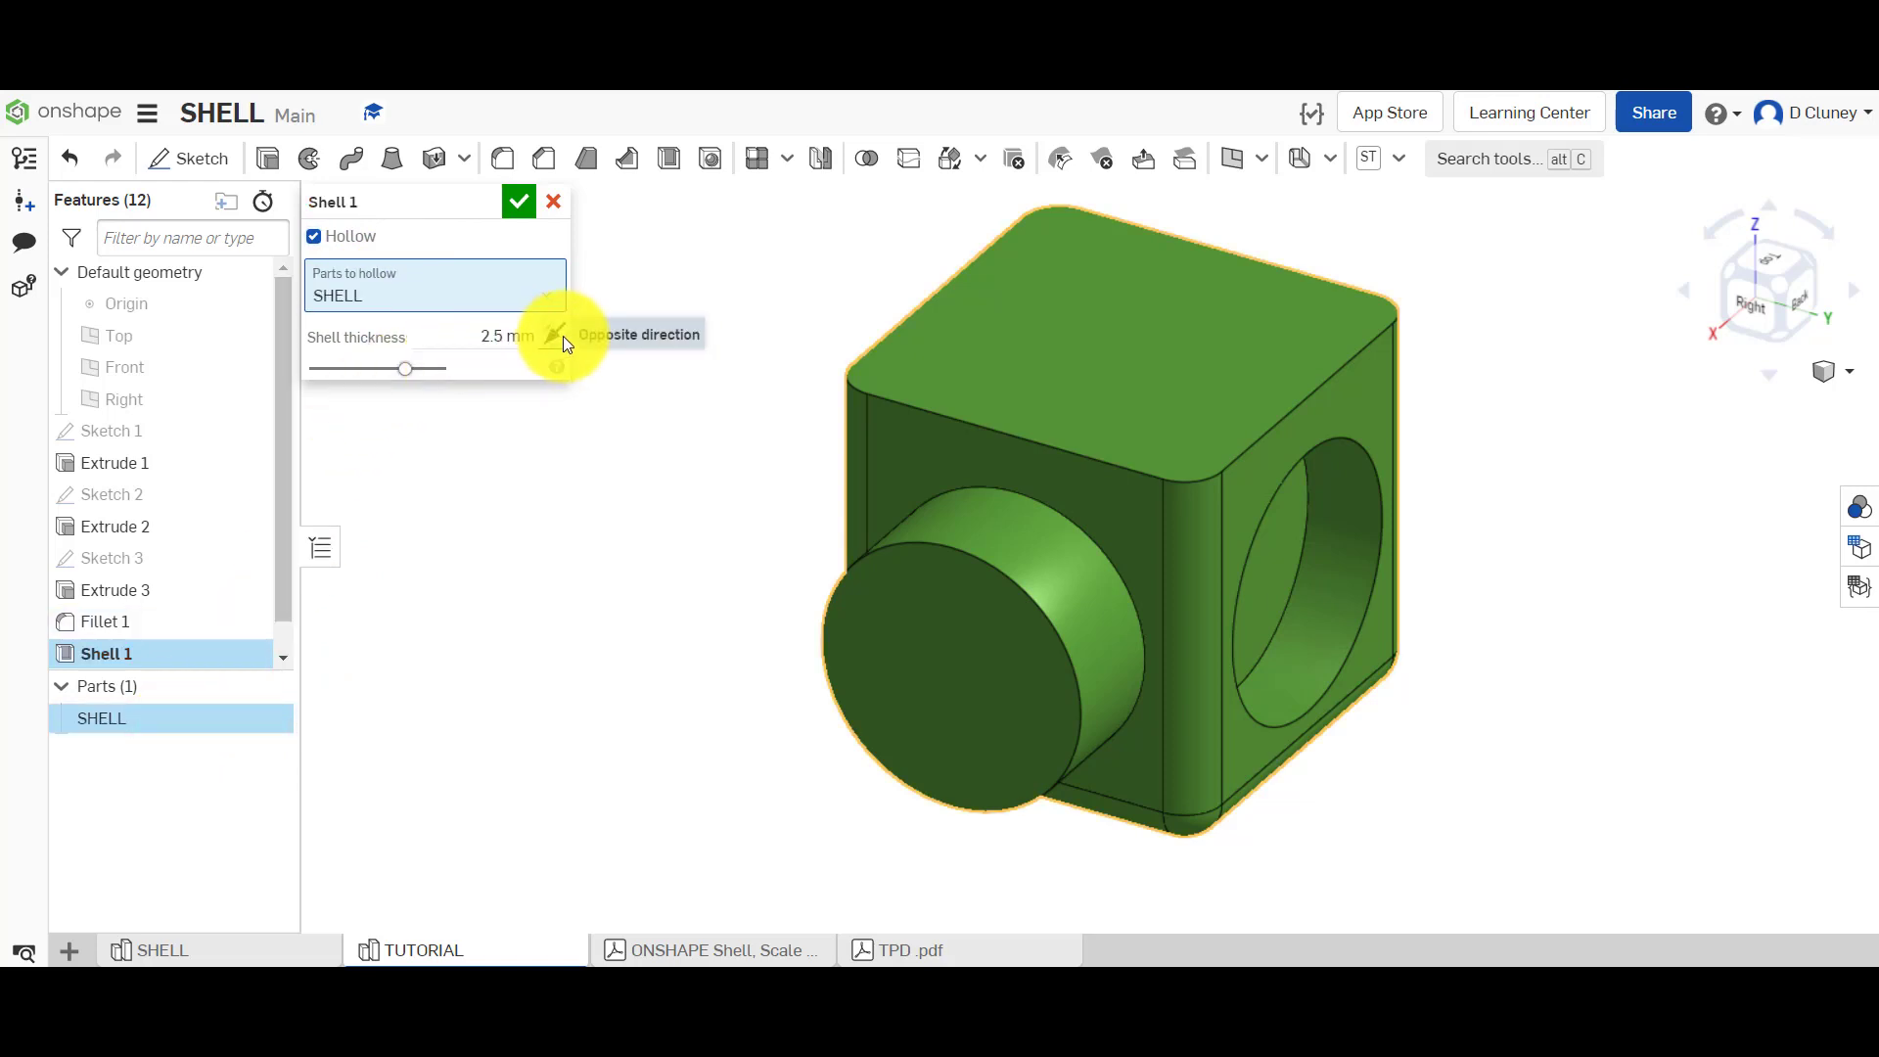
left_click(519, 205)
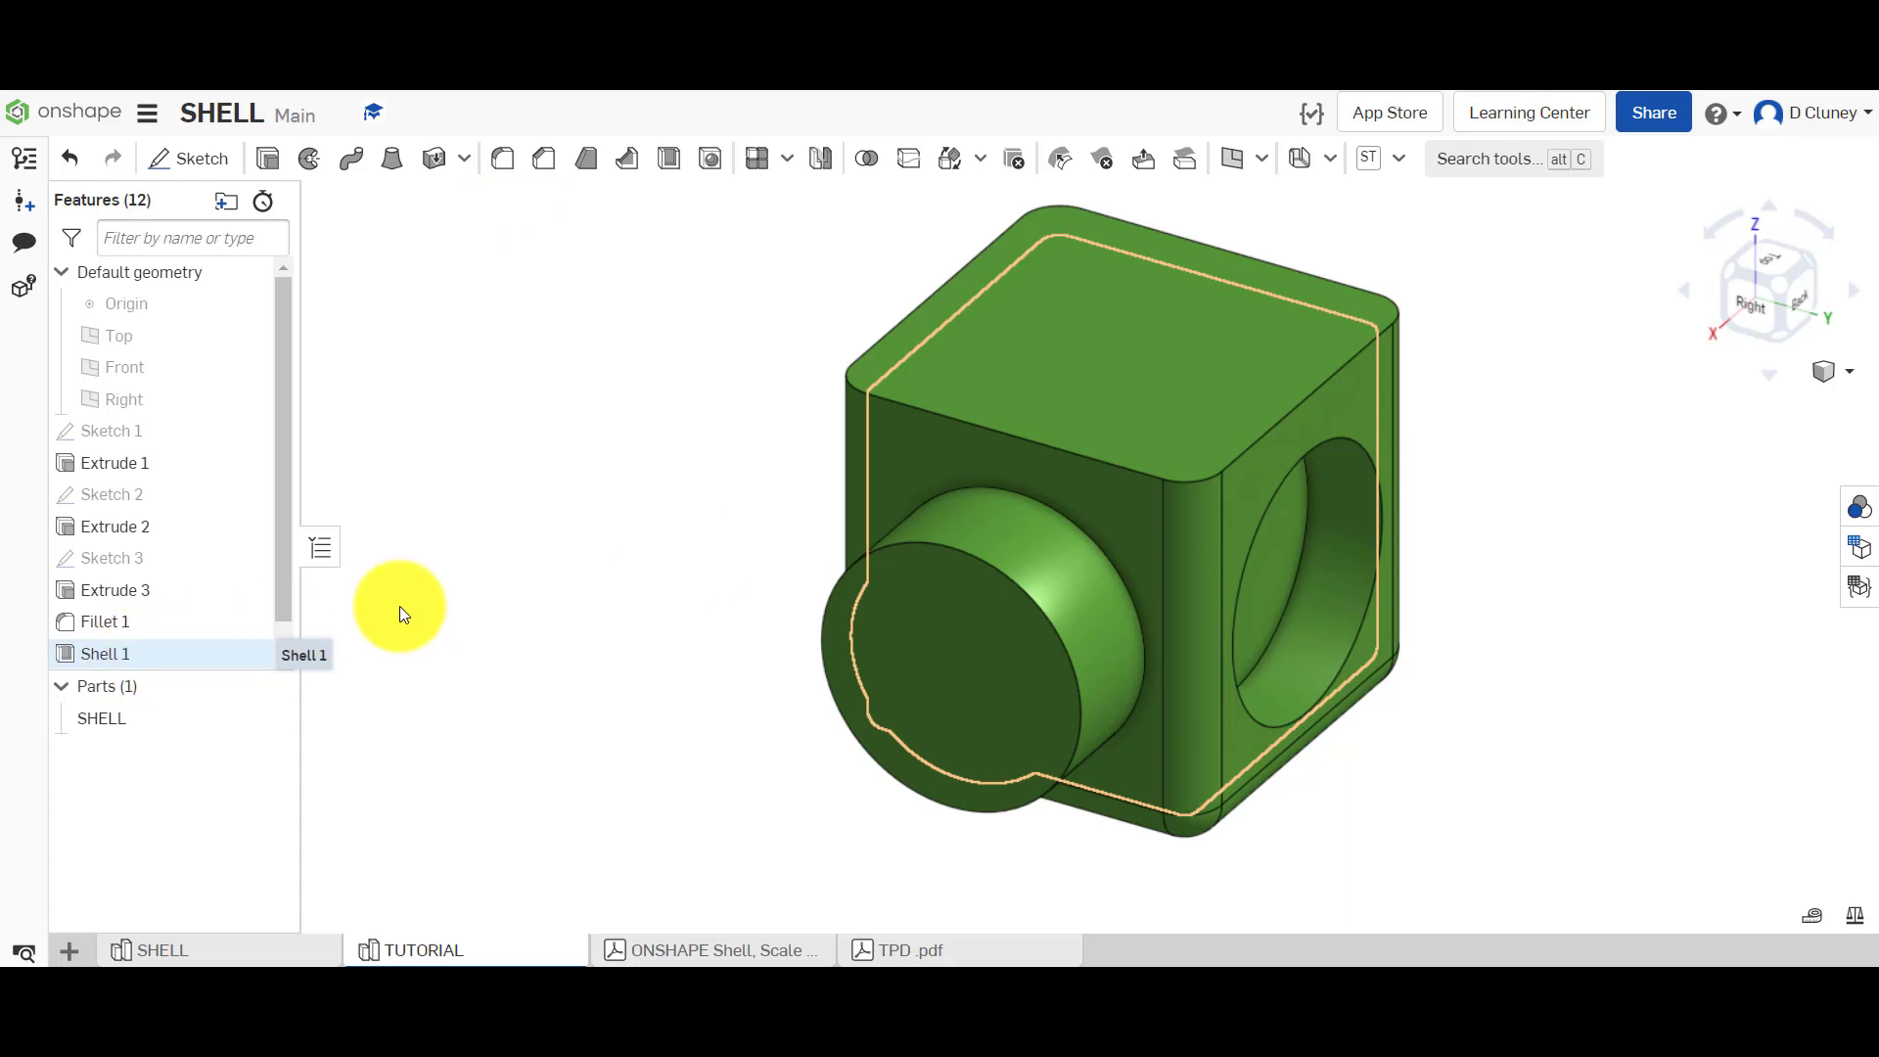
Inspect the inside of the hollowed part with a section view based on the round boss's end face.
left_click(988, 677)
right_click(988, 677)
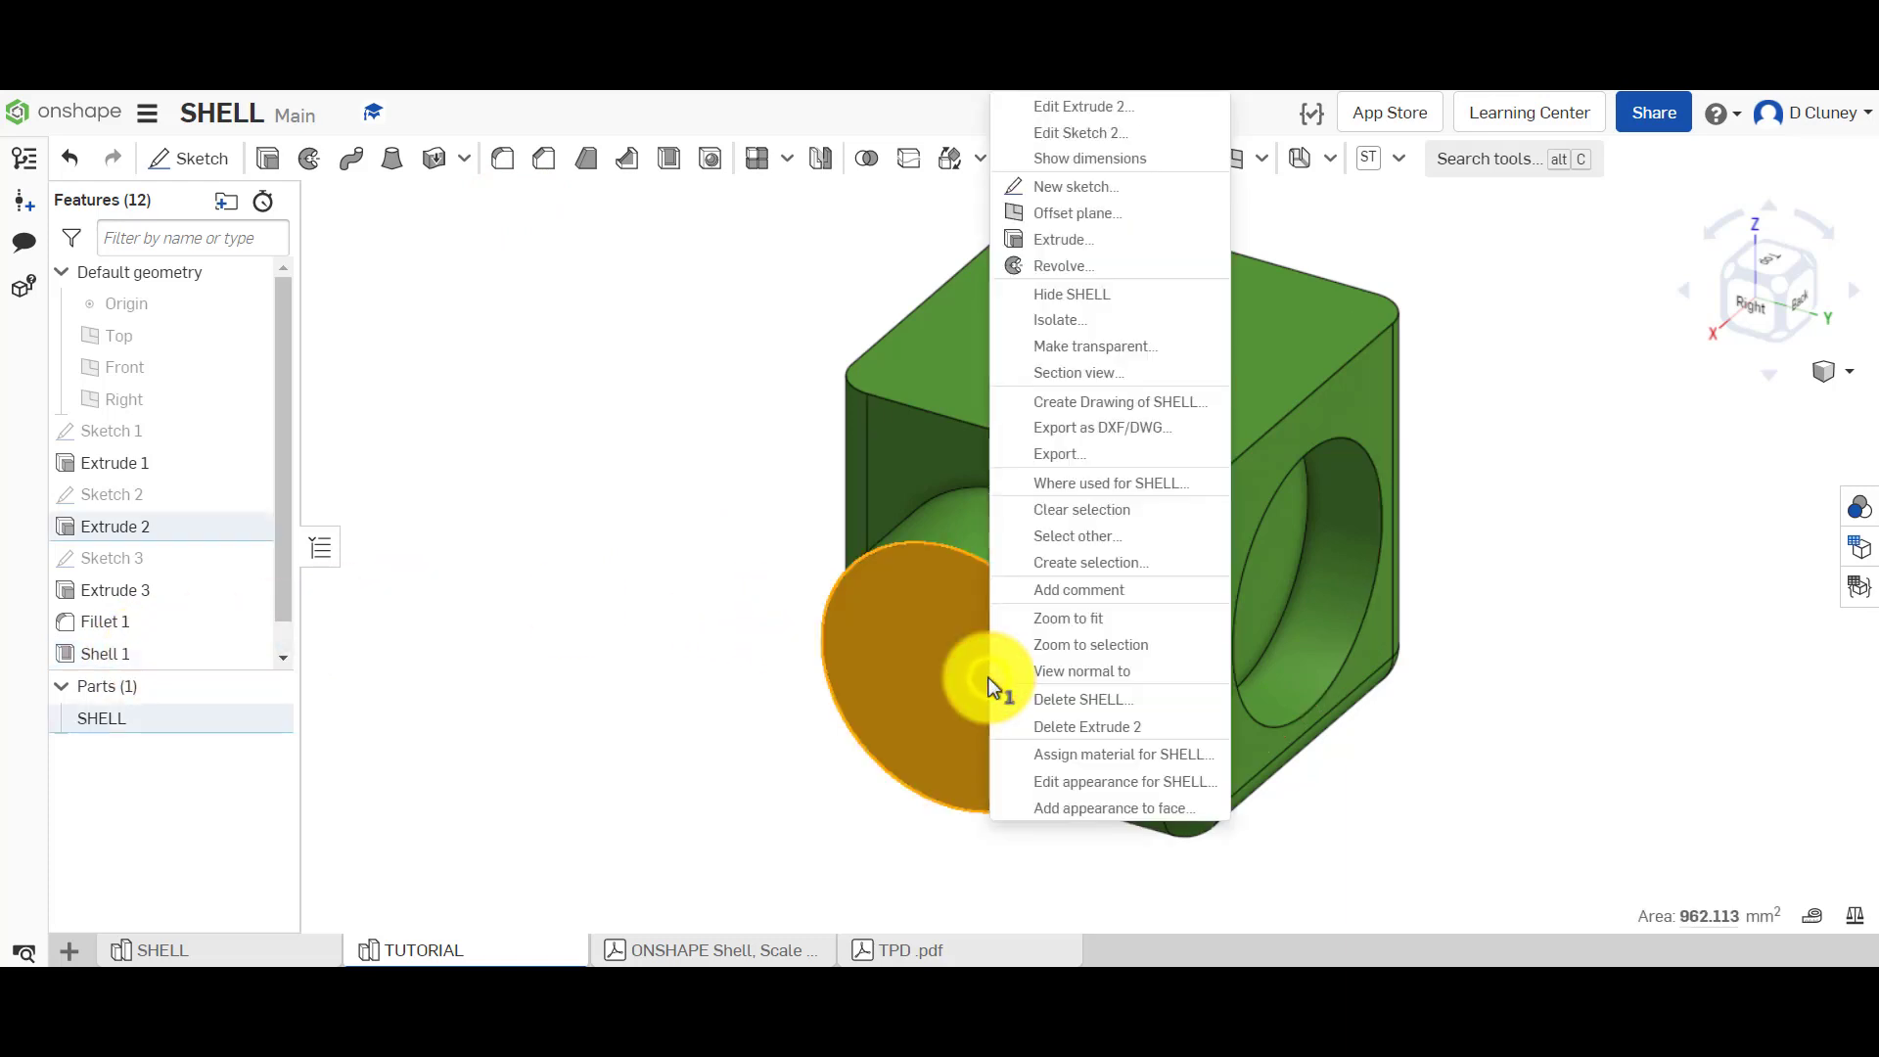
left_click(1097, 371)
left_click_drag(900, 720, 949, 685)
left_click(554, 204)
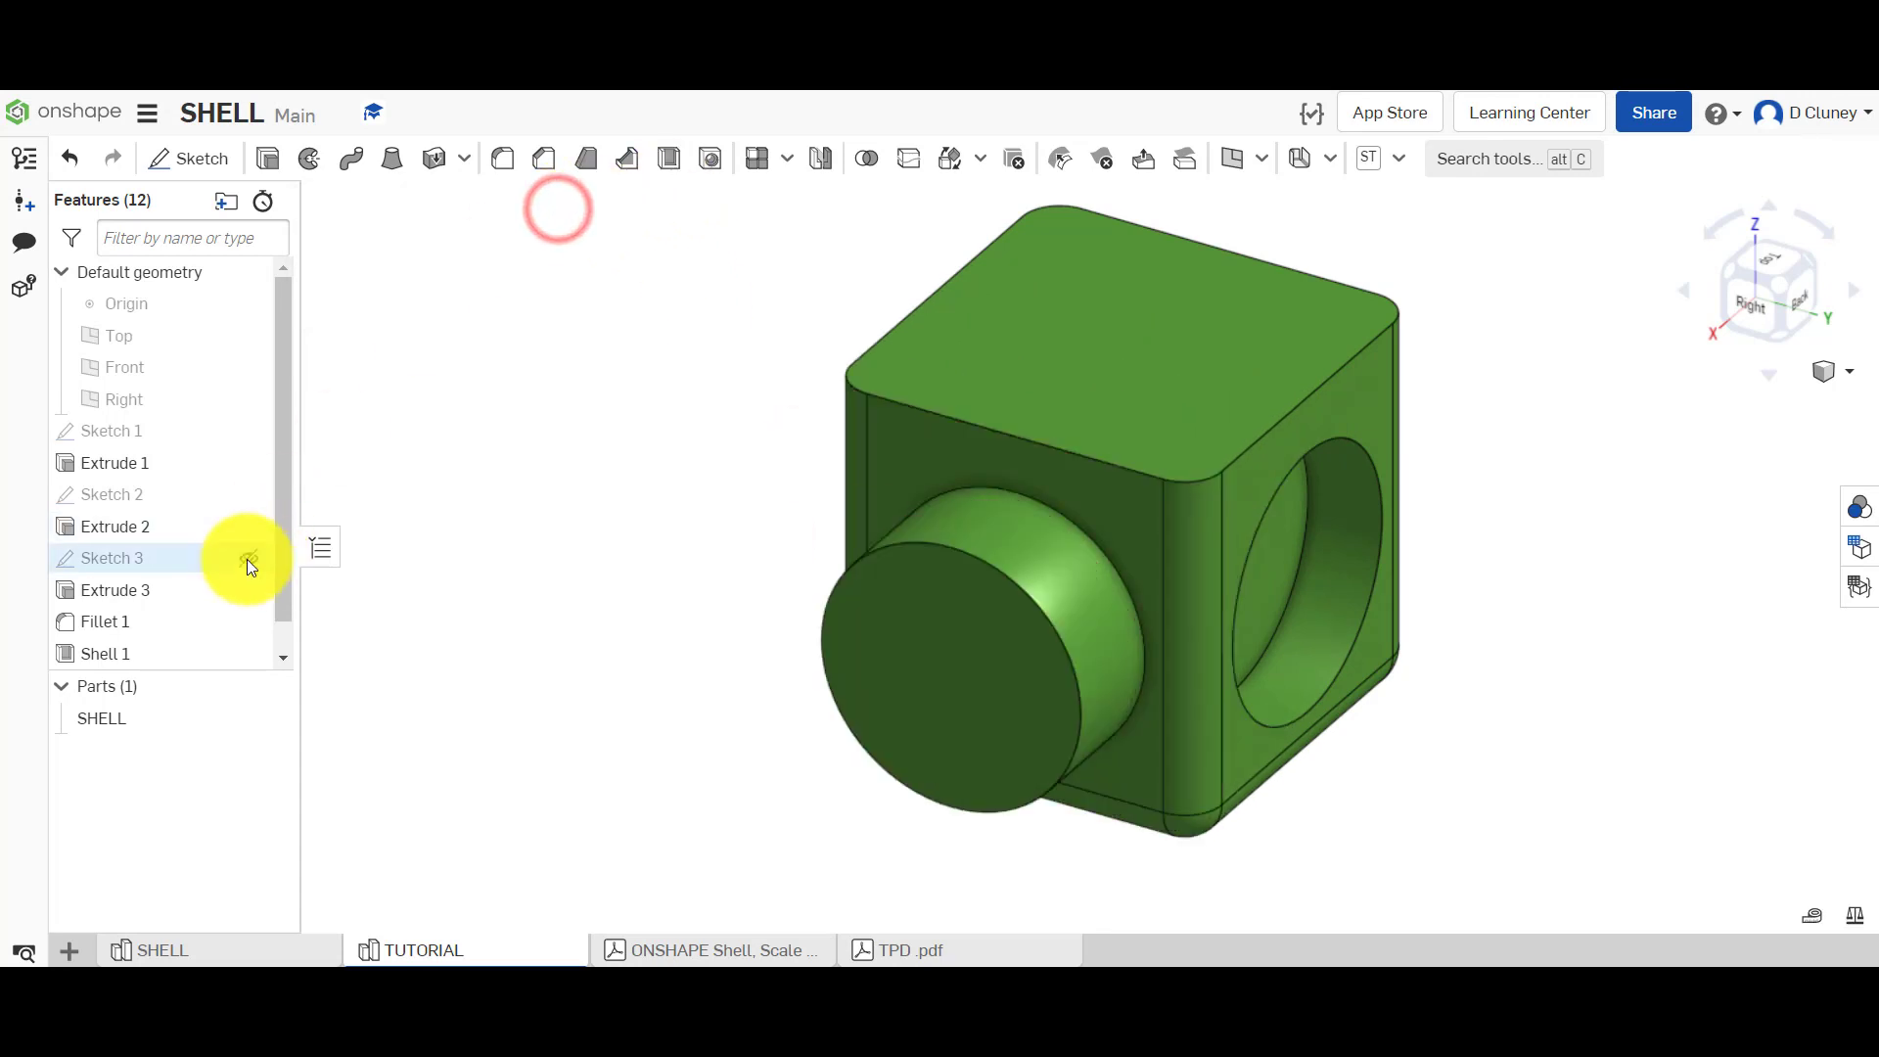
Delete the closed hollow Shell 1 feature.
right_click(152, 662)
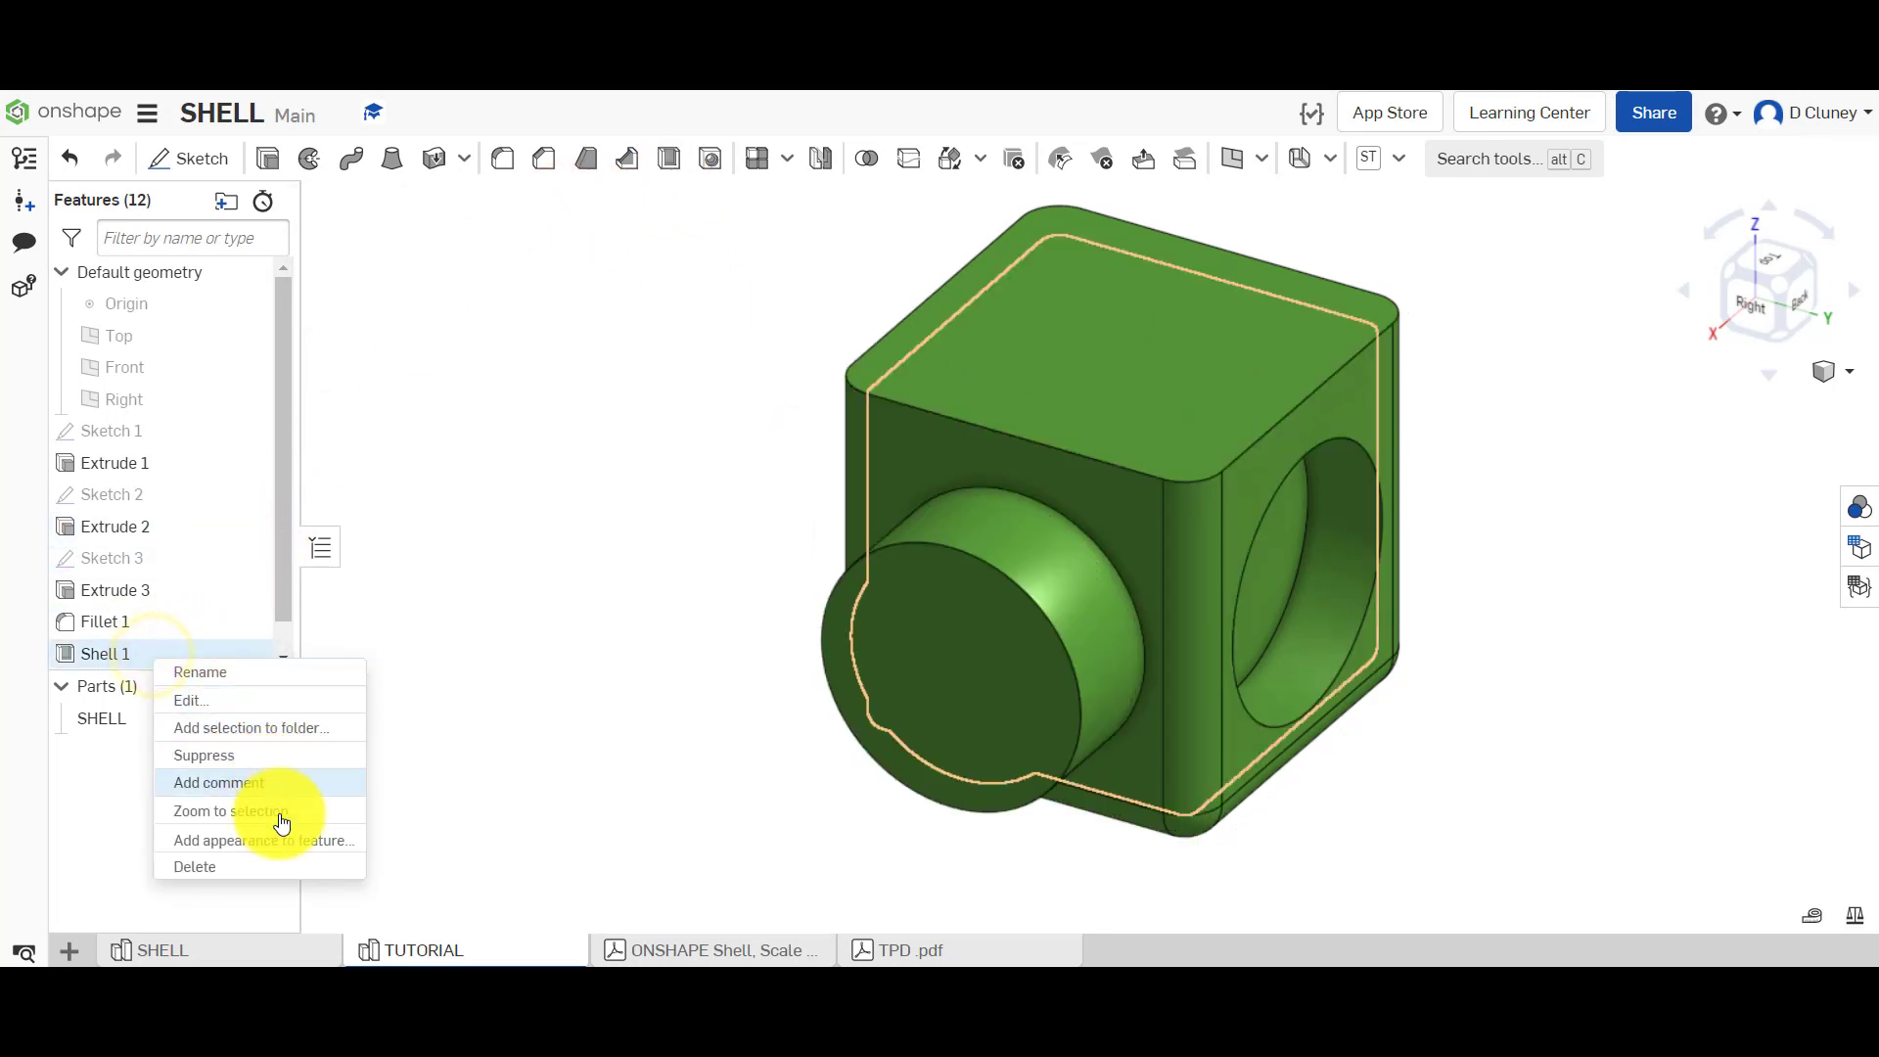
left_click(297, 863)
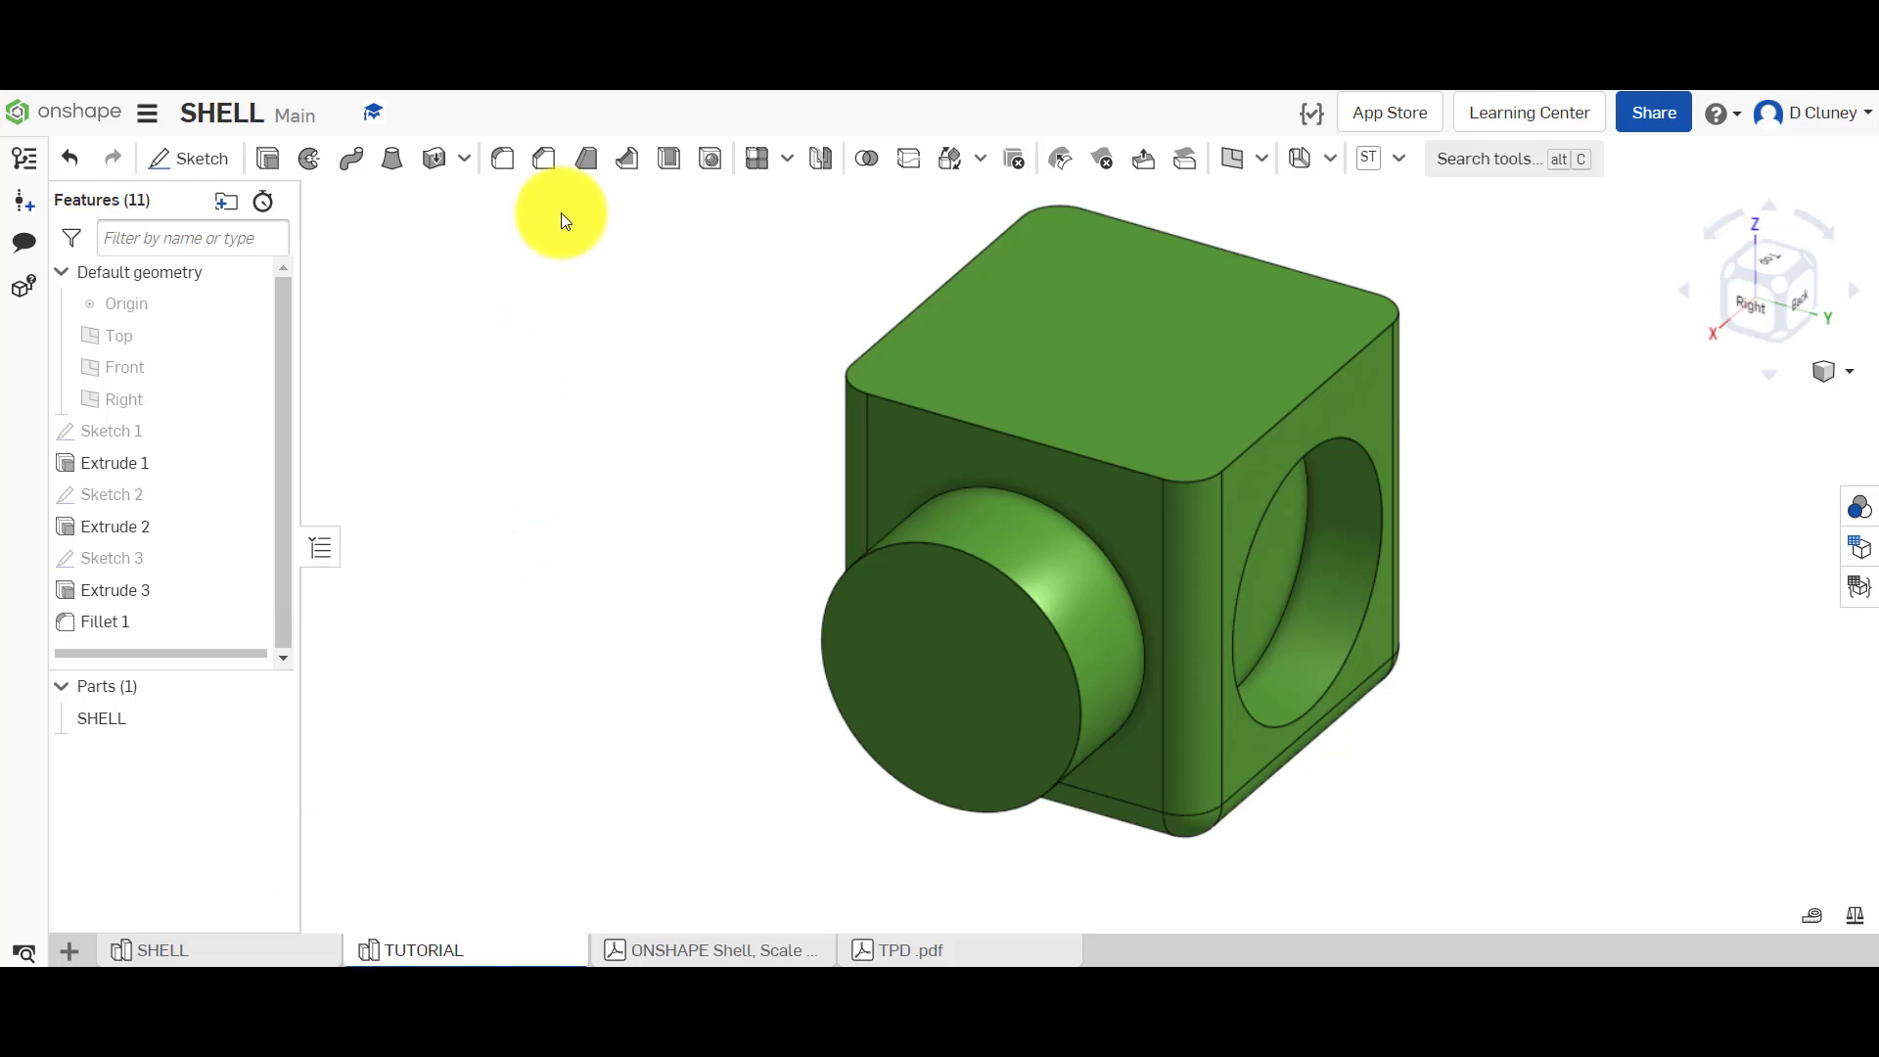
Create a shell with a 2.5 mm thickness that removes the block's top face.
left_click(668, 159)
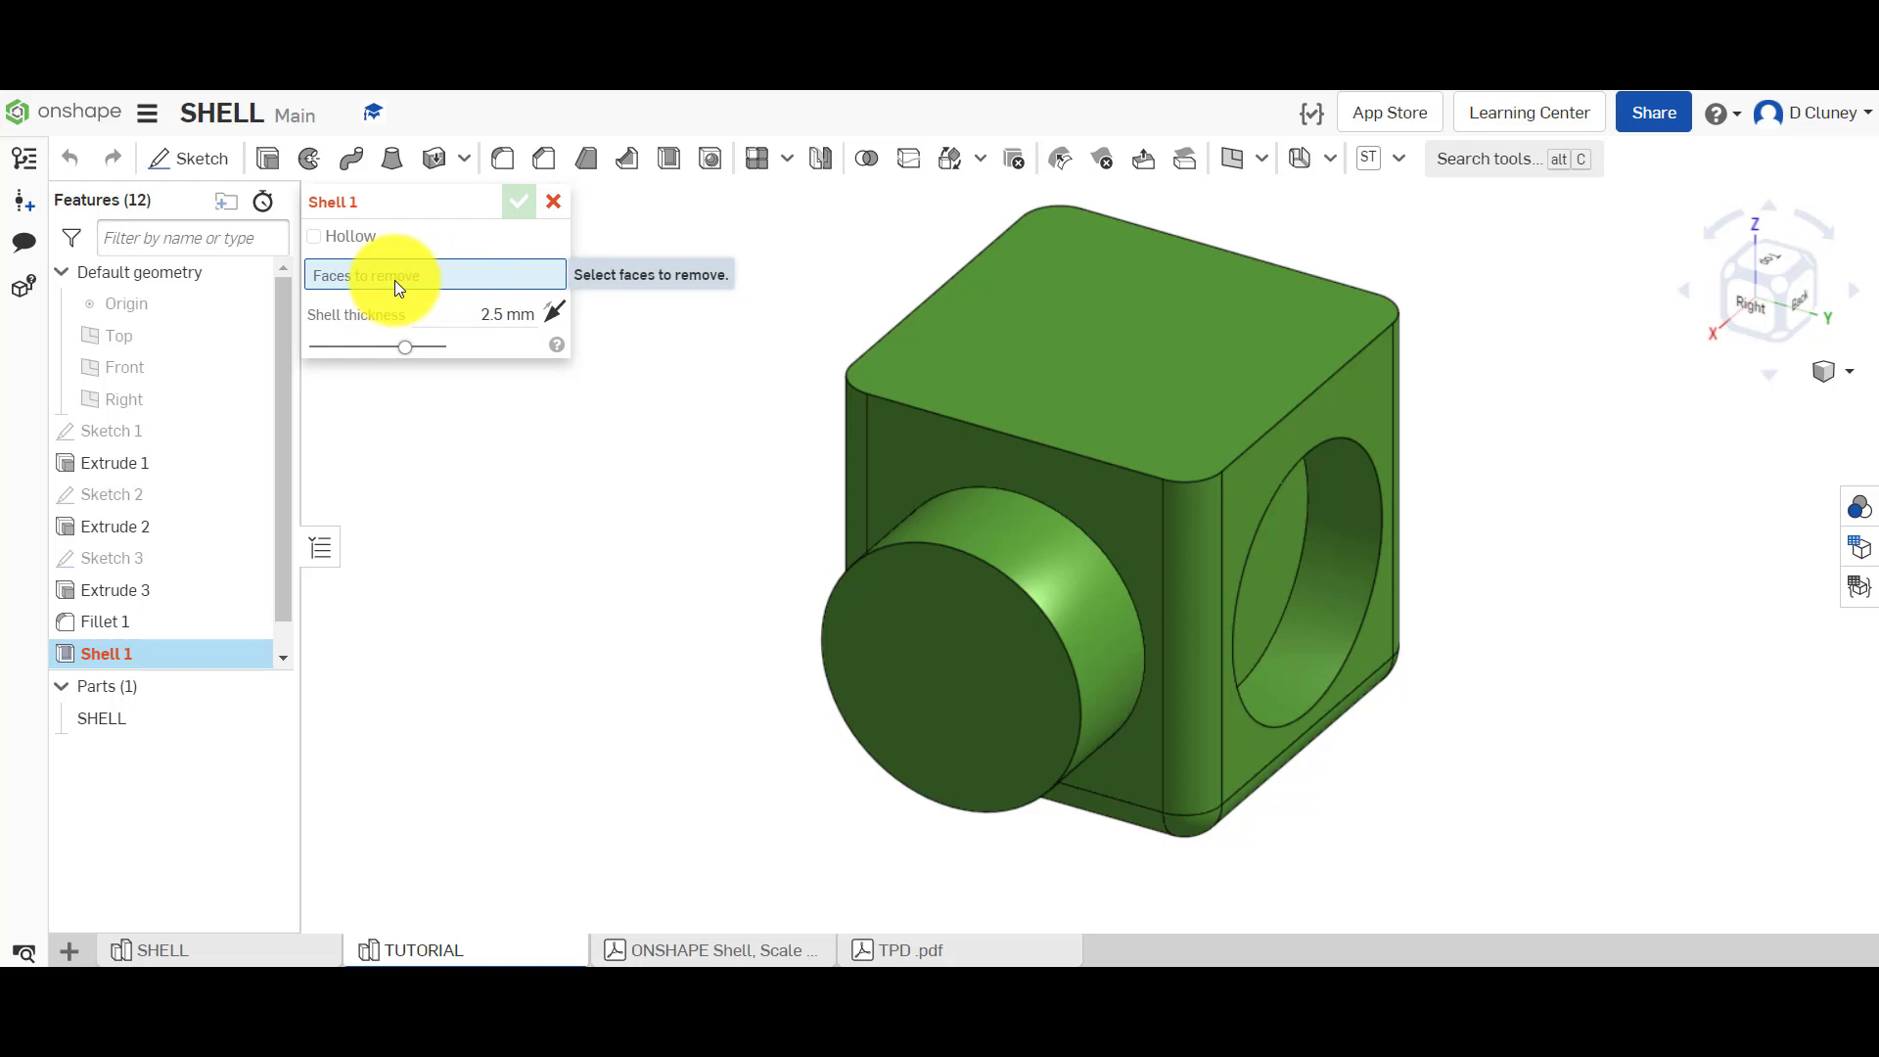
left_click(1105, 362)
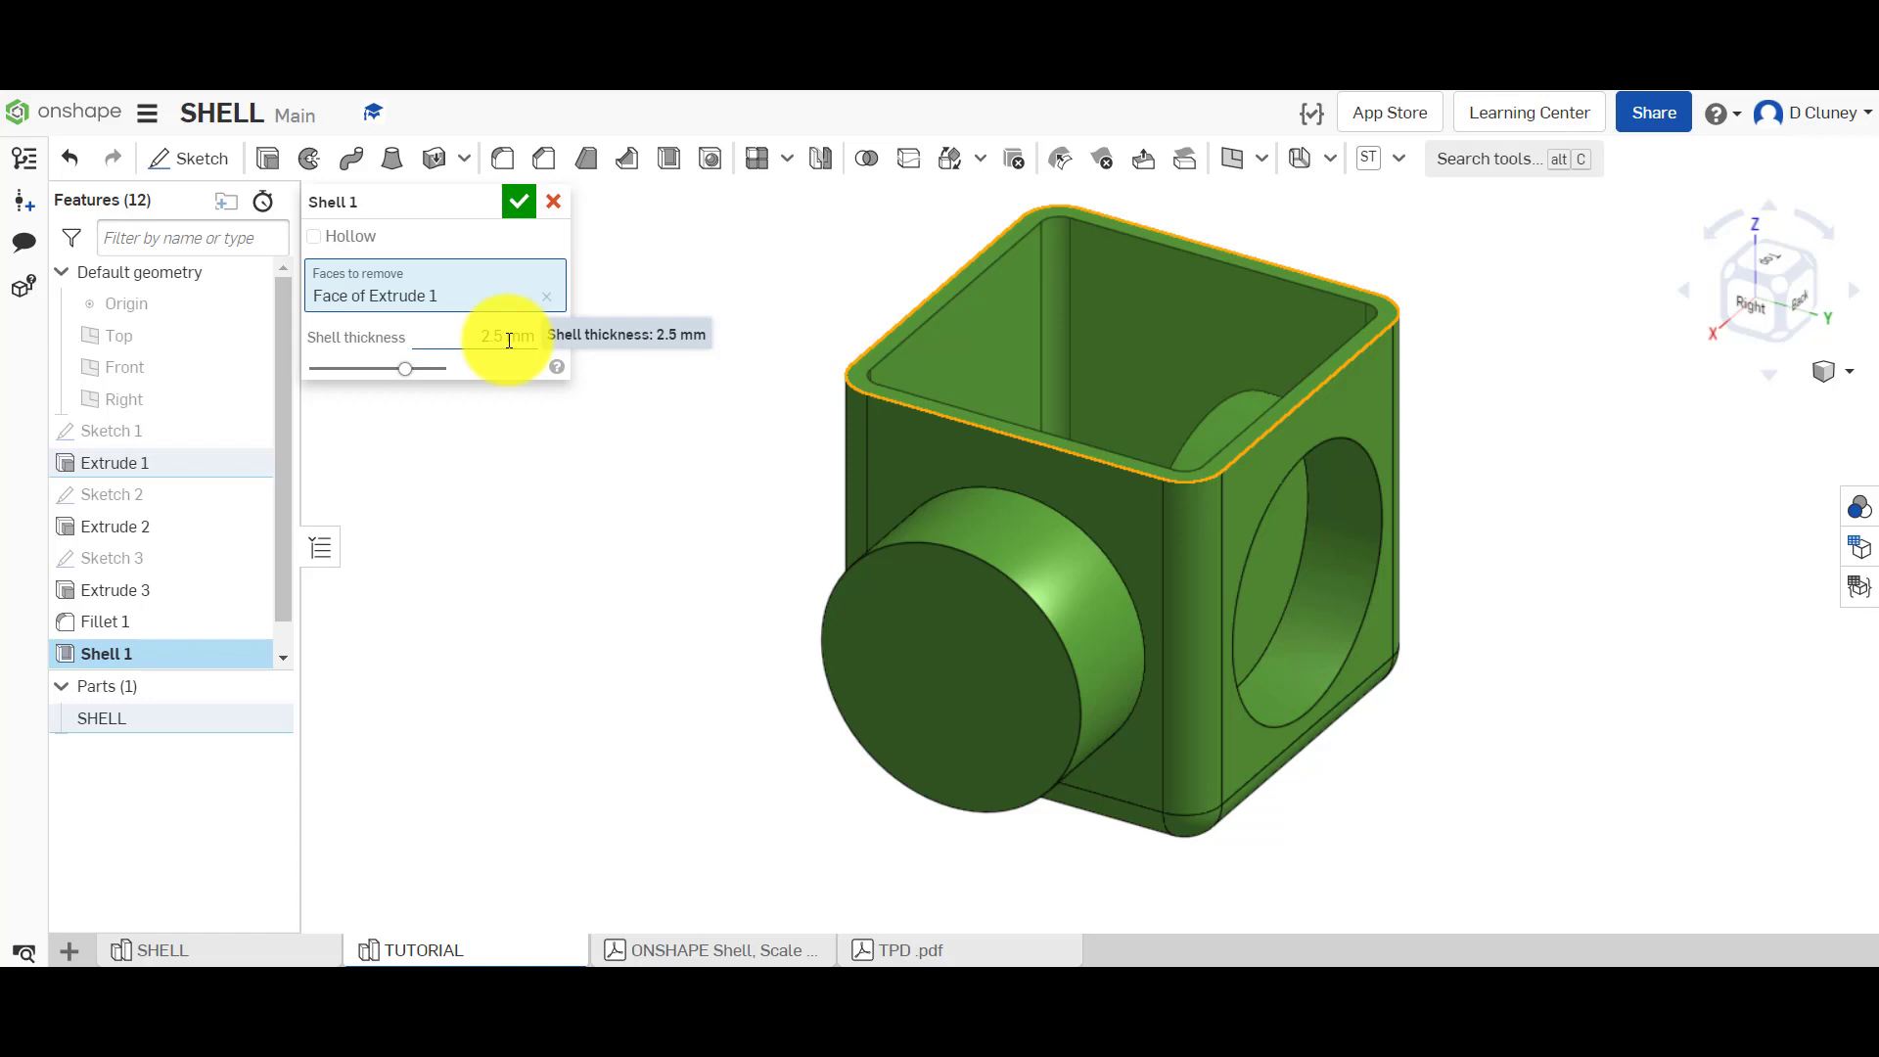
Try a shell thickness of 5 mm while viewing the part from above, and set it back to 2.5 mm.
left_click(1767, 265)
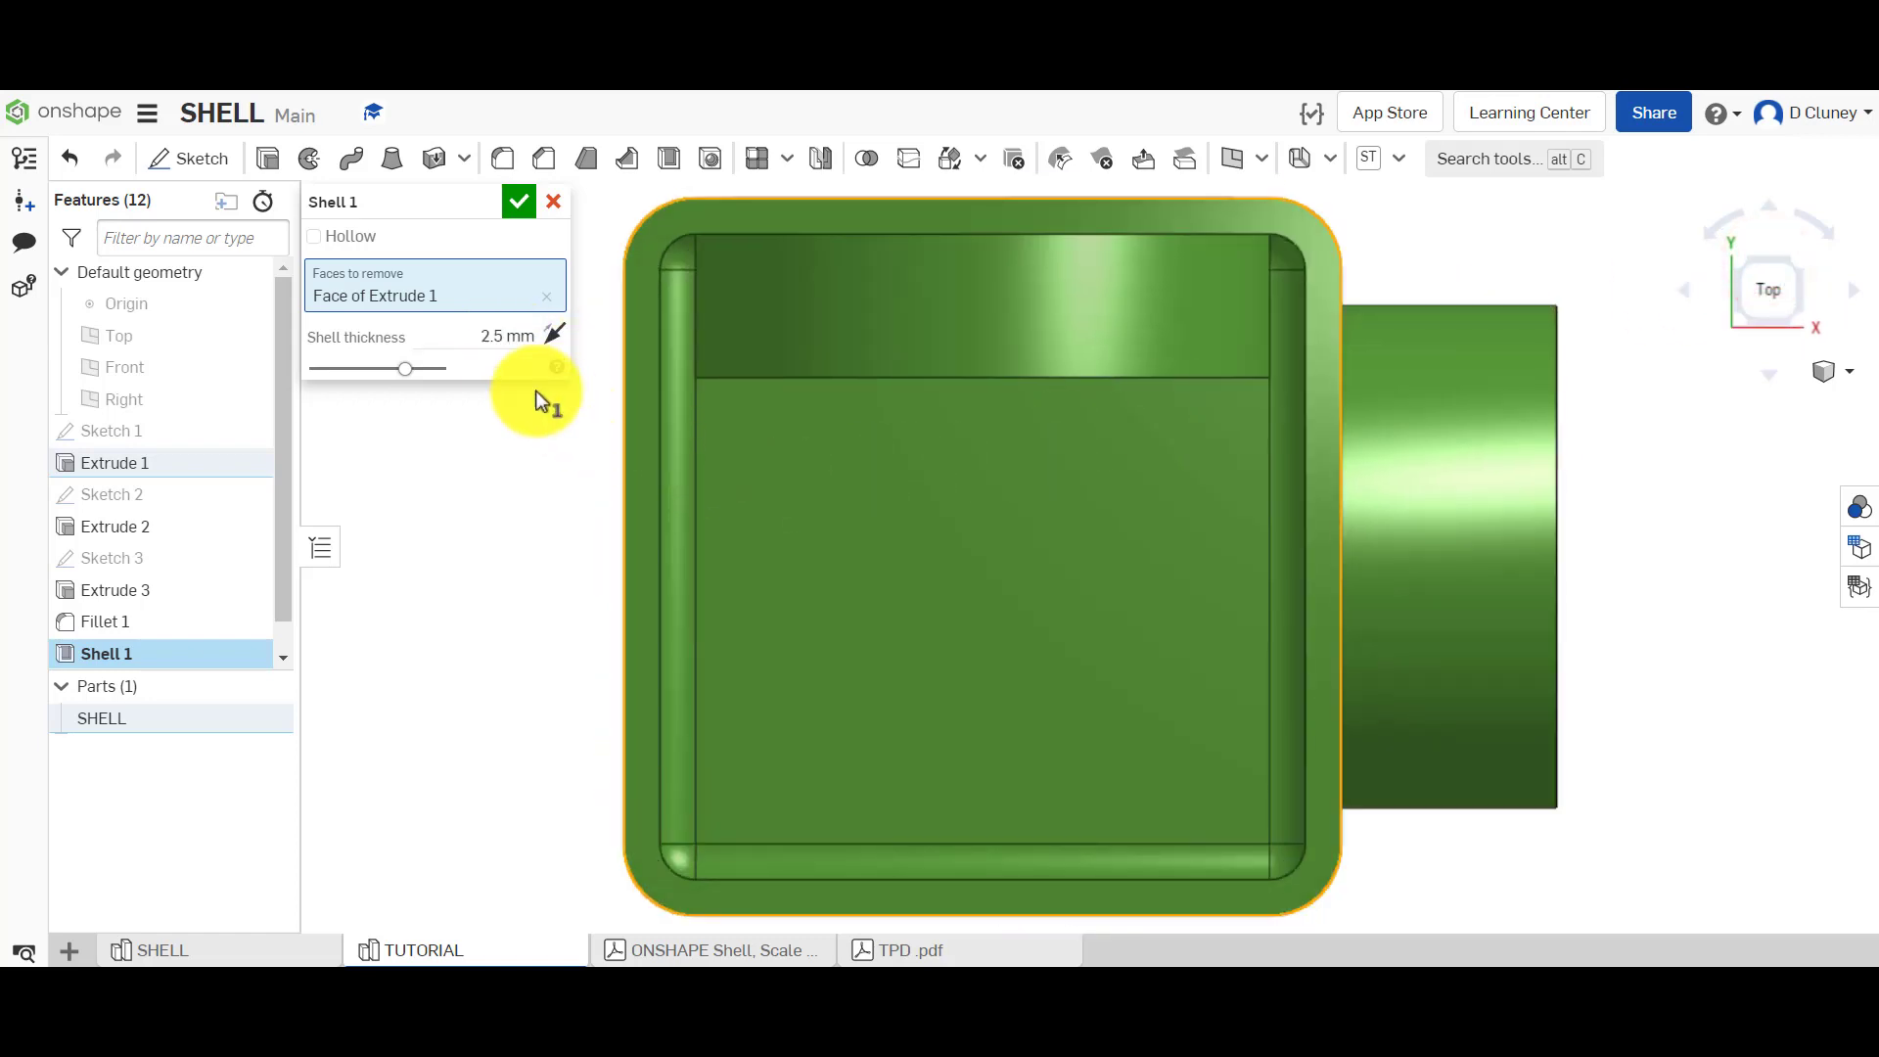
left_click(497, 338)
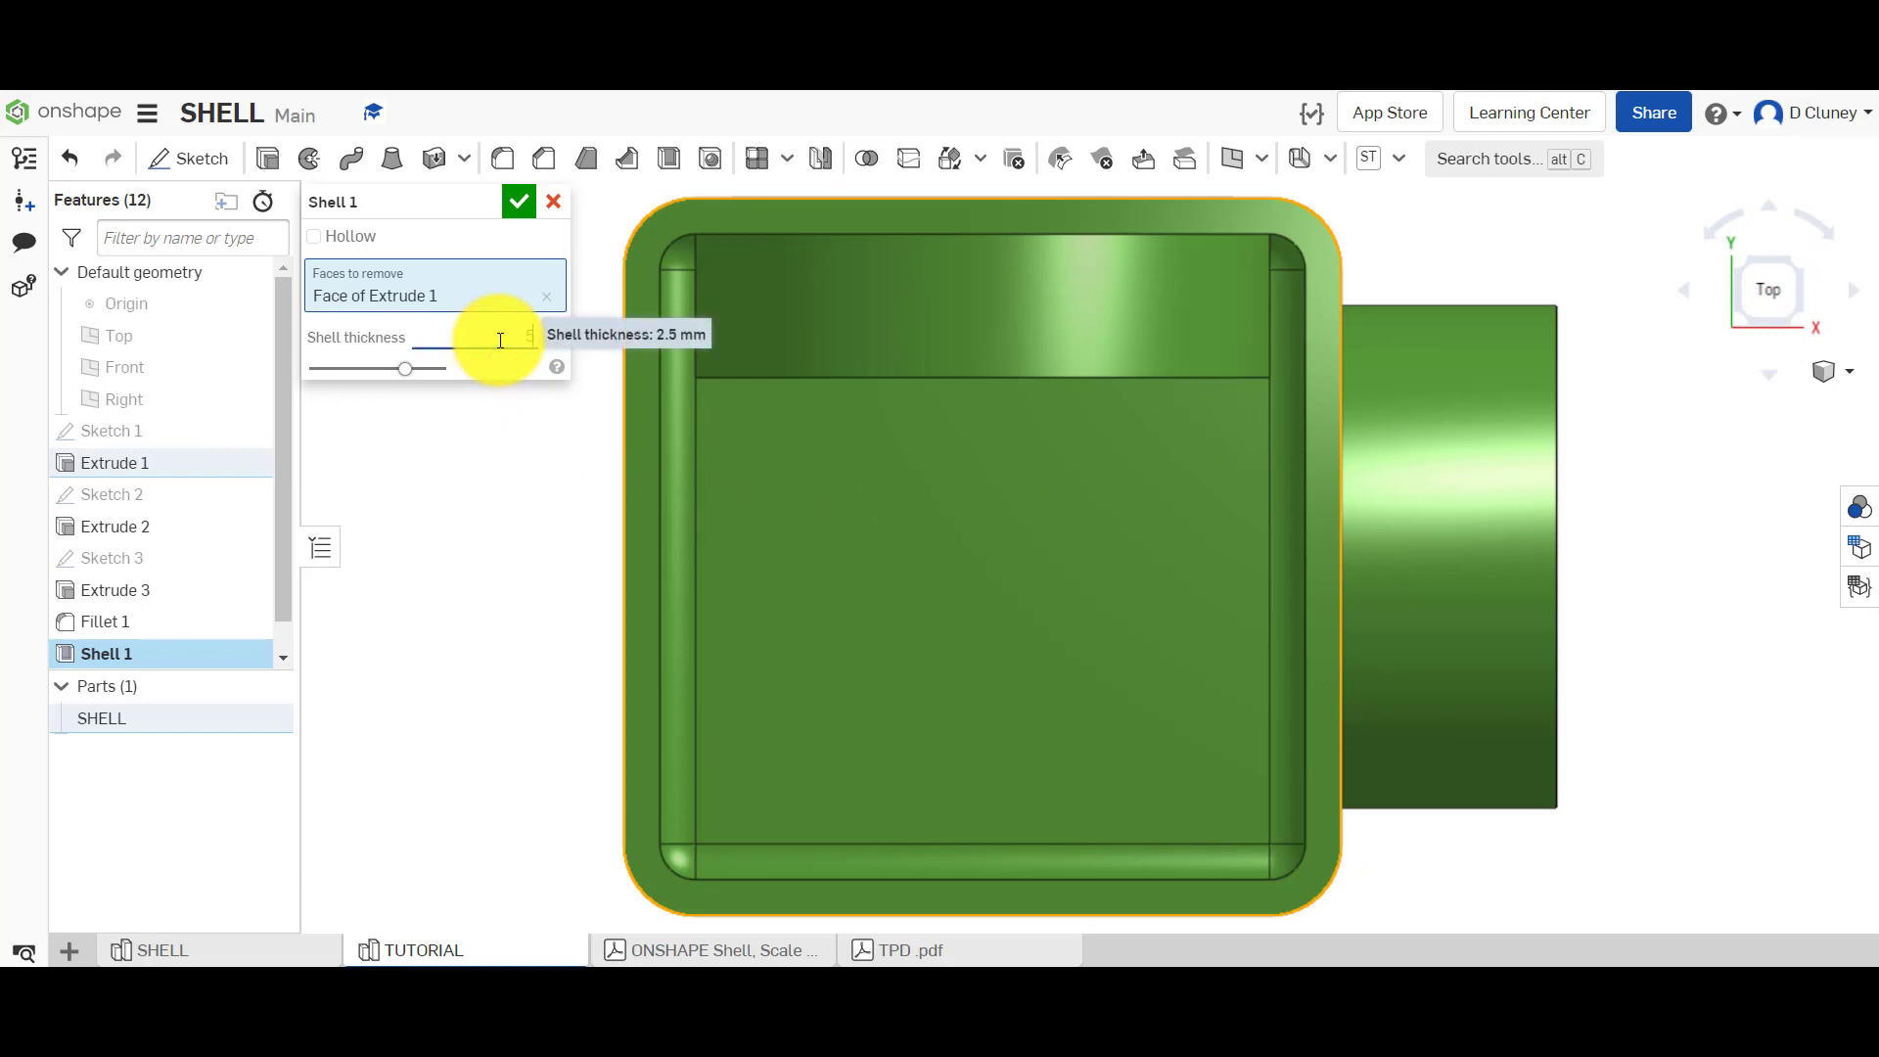
type("5")
left_click(524, 492)
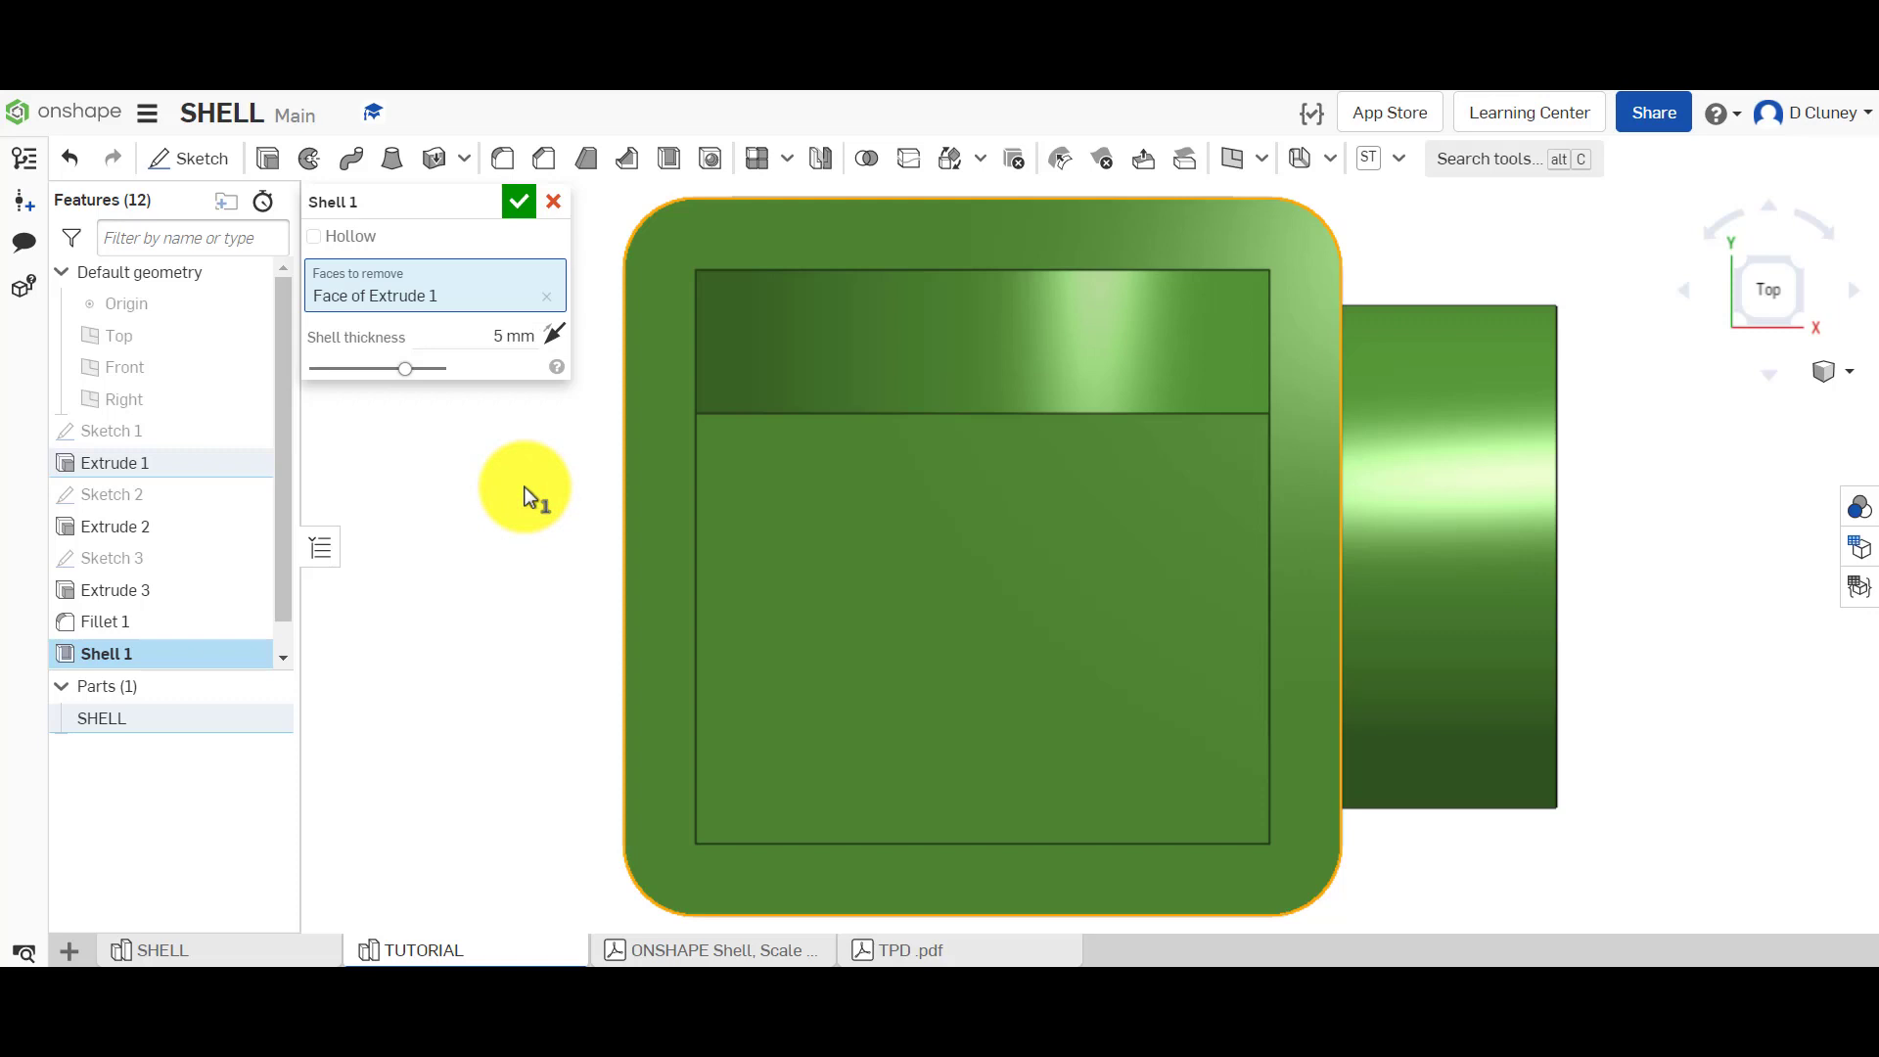
left_click(495, 337)
type("2.5")
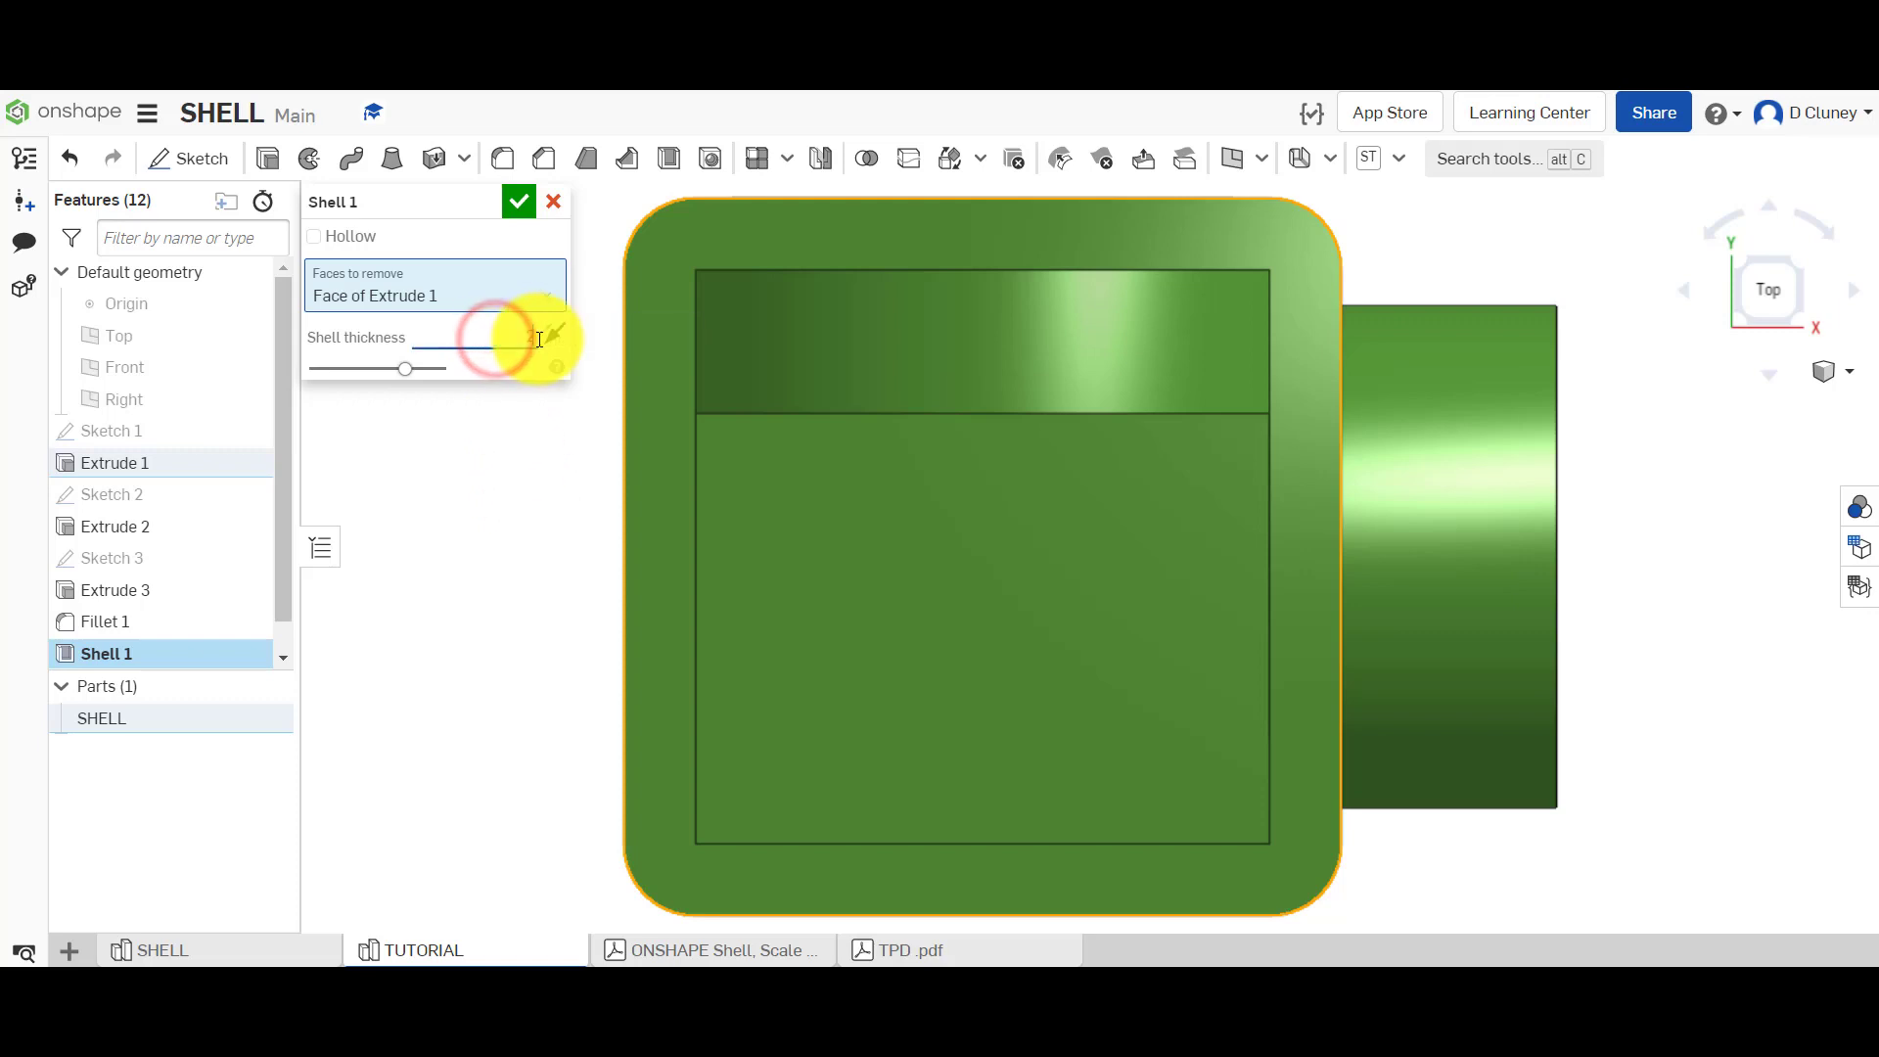
left_click(536, 518)
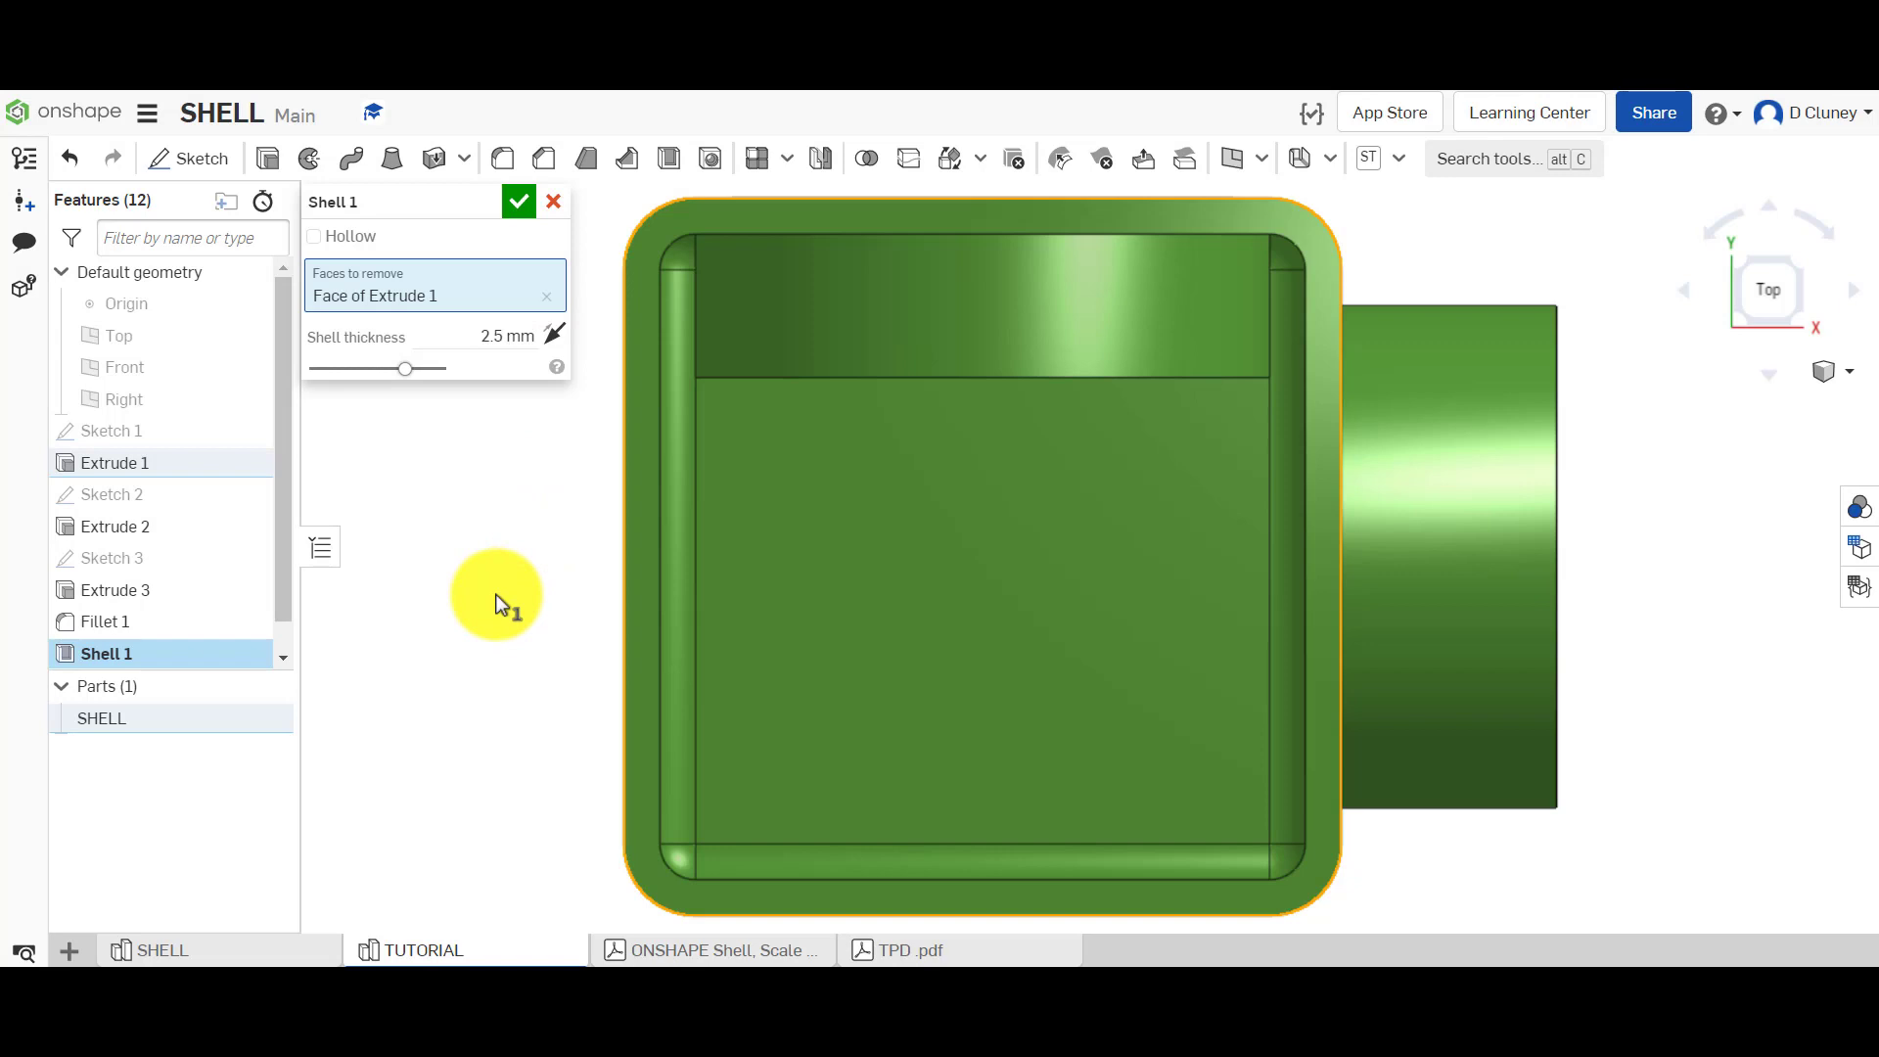
left_click(1793, 271)
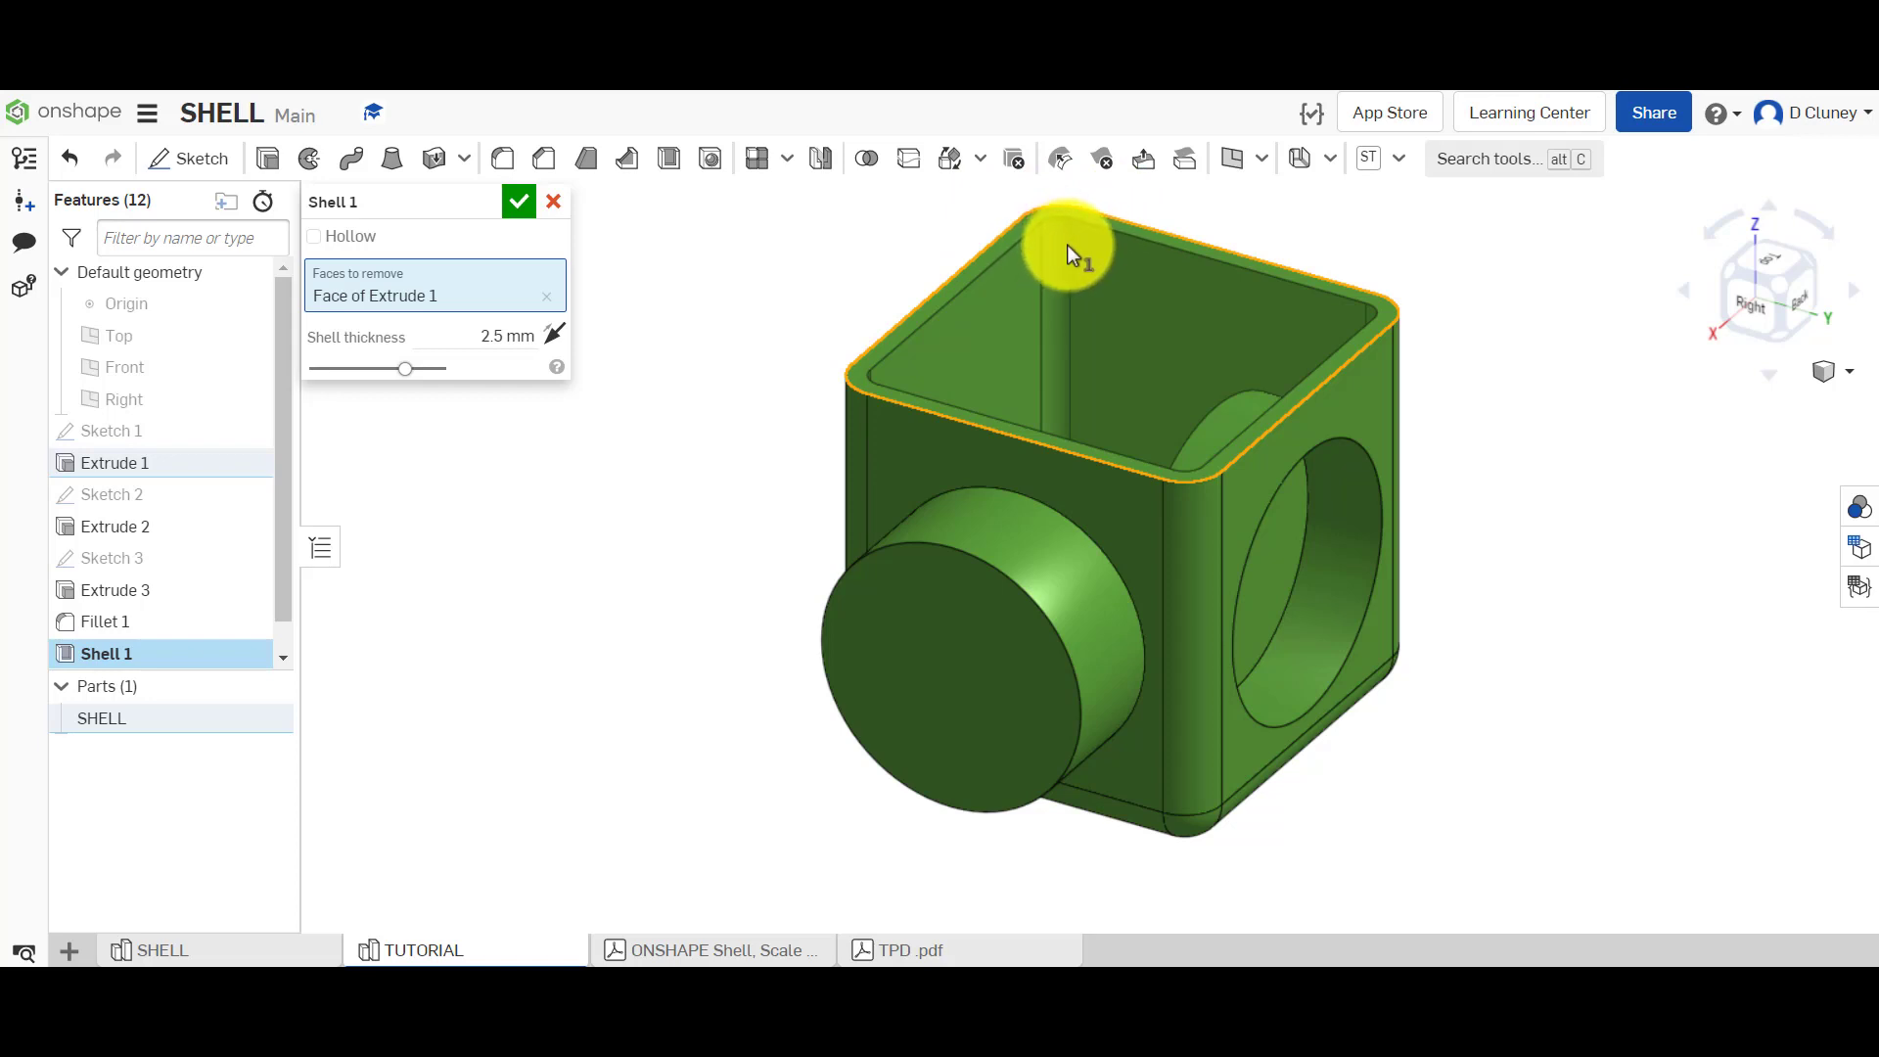
Try the shell thickness in the outward direction and return it to the inward direction.
right_click_drag(788, 439, 646, 382)
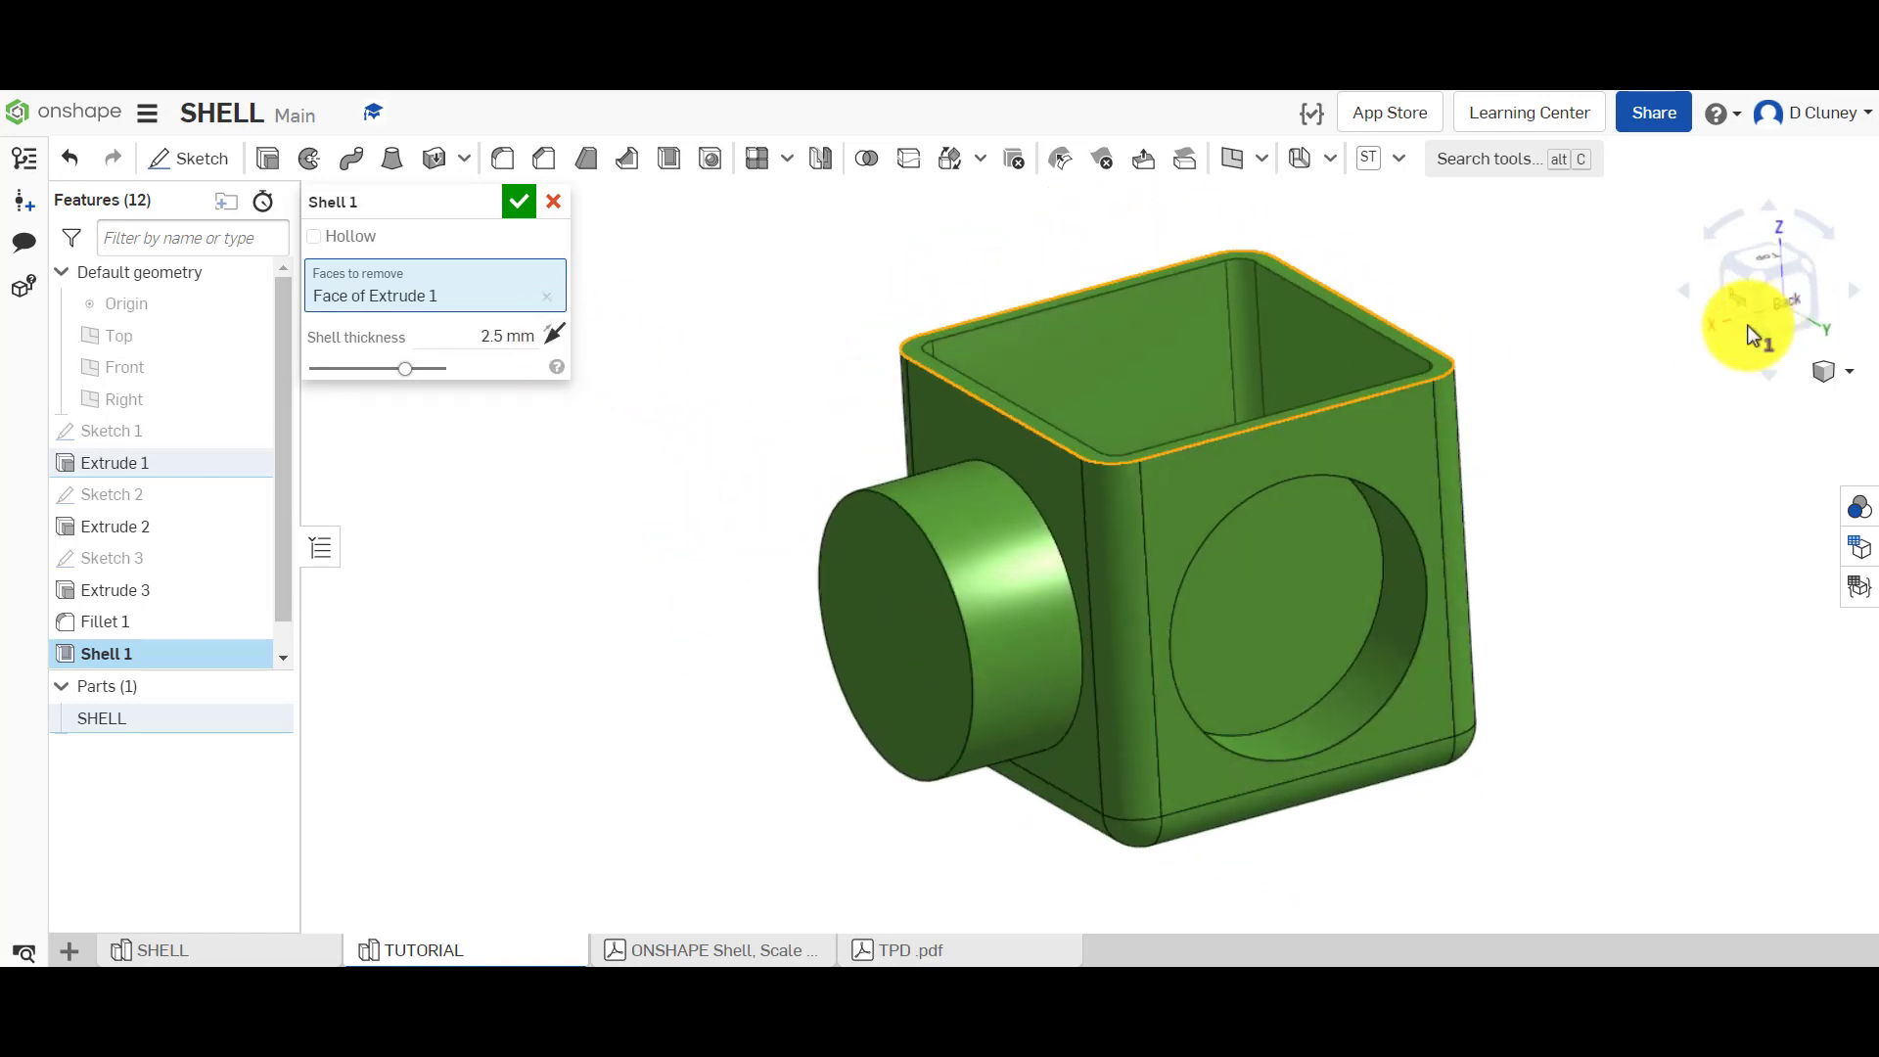
mouse_move(759, 377)
right_mouse_down()
mouse_move(797, 398)
mouse_move(778, 370)
right_mouse_up()
left_click(558, 334)
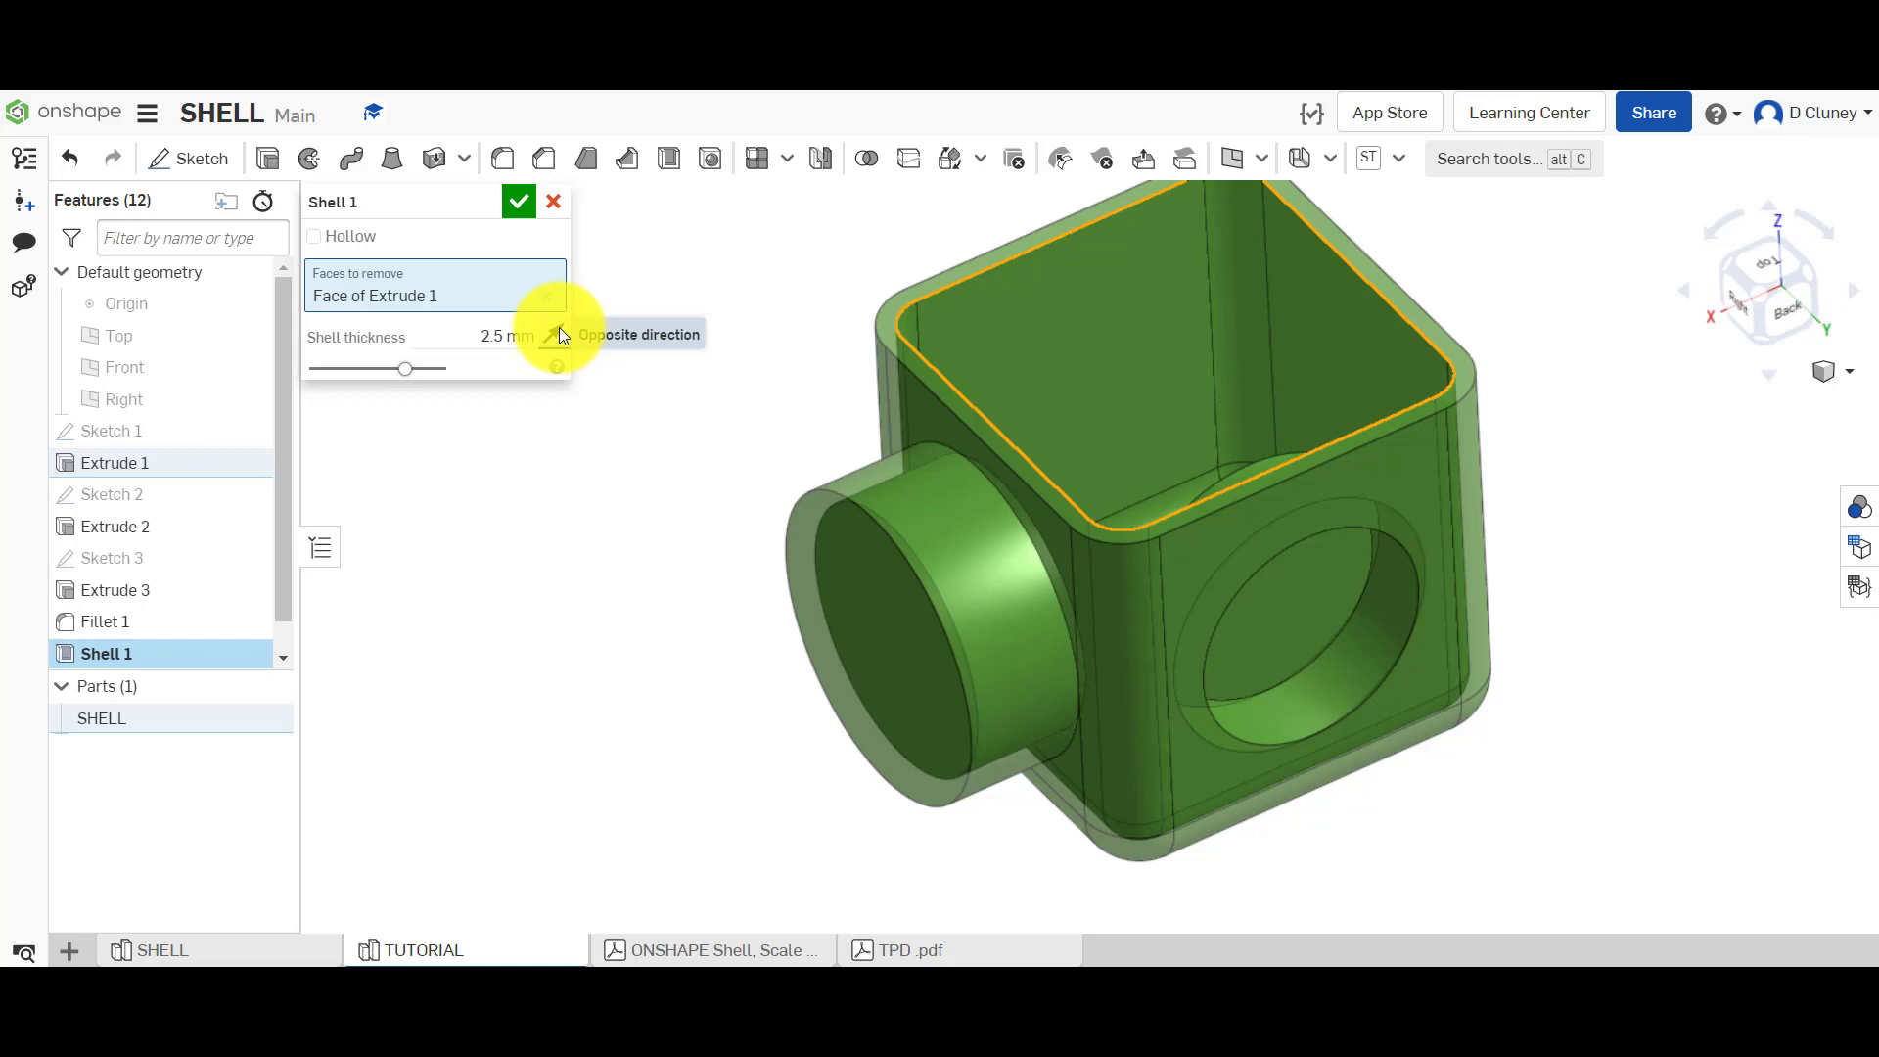
left_click(560, 331)
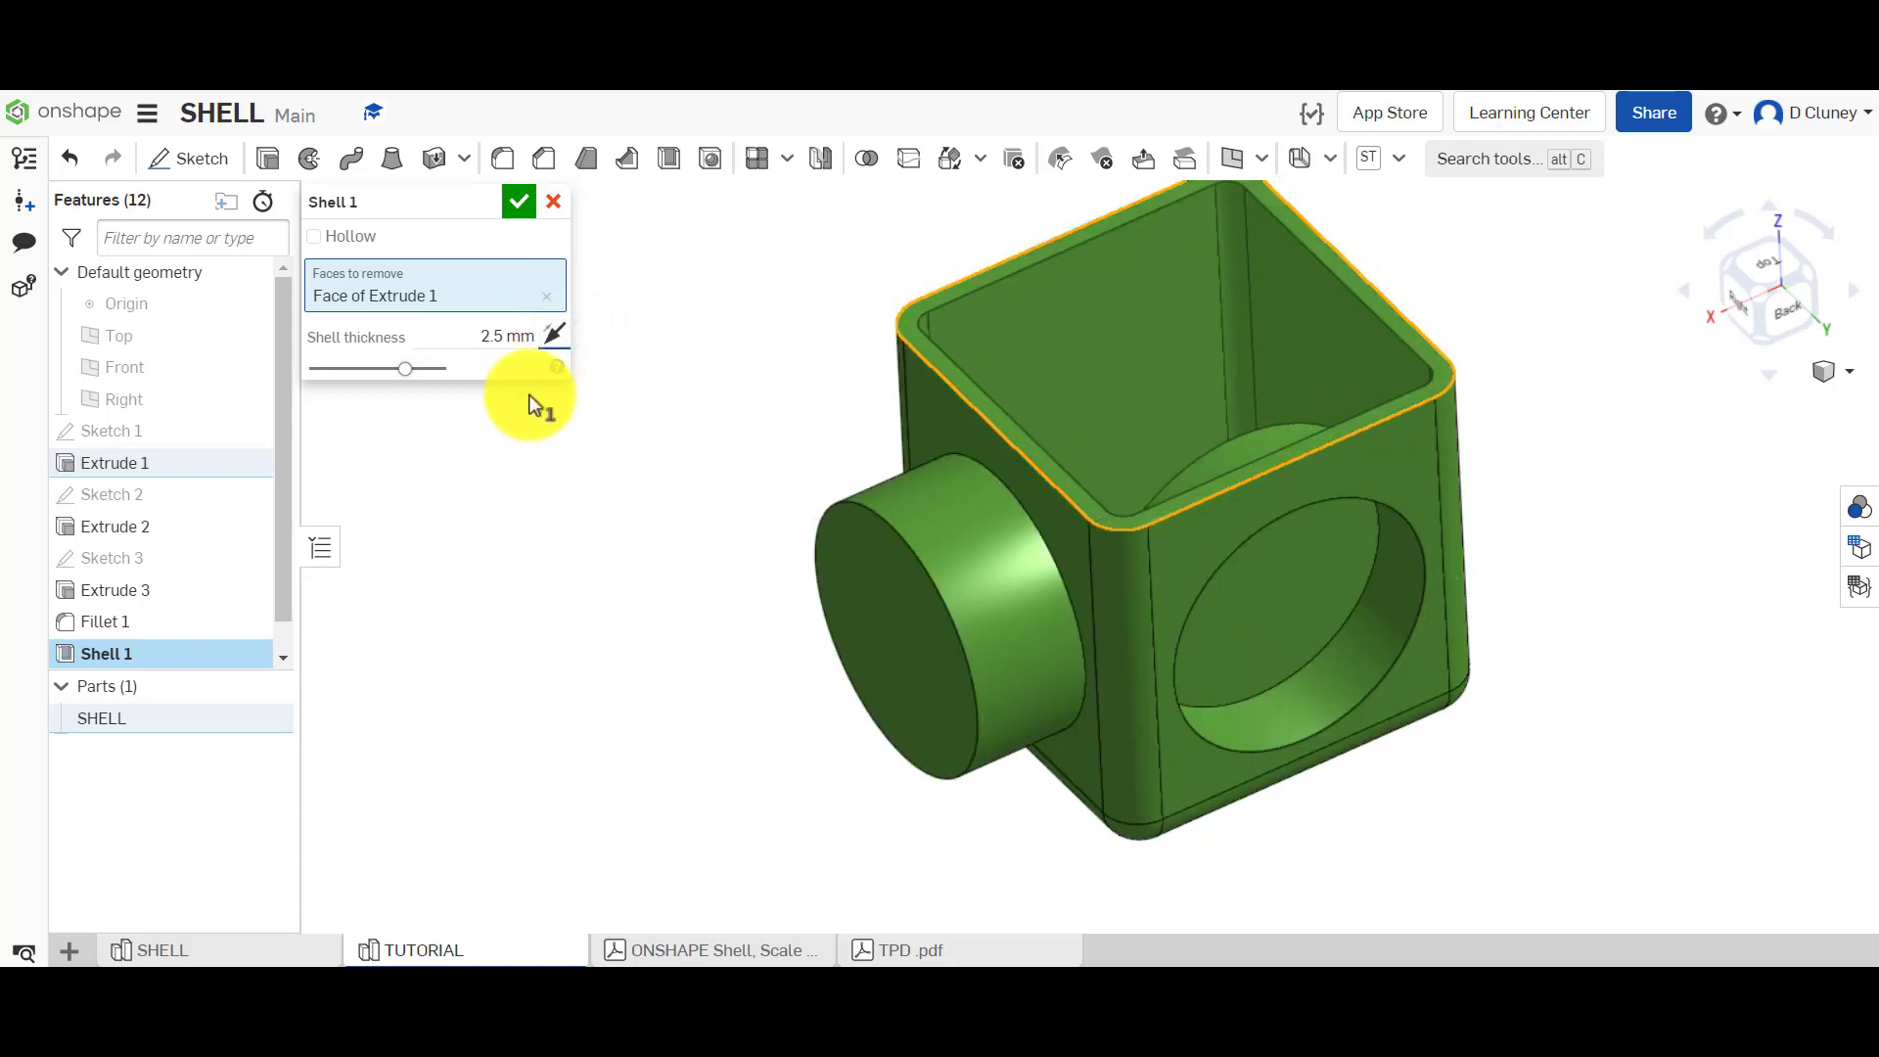
left_click(558, 331)
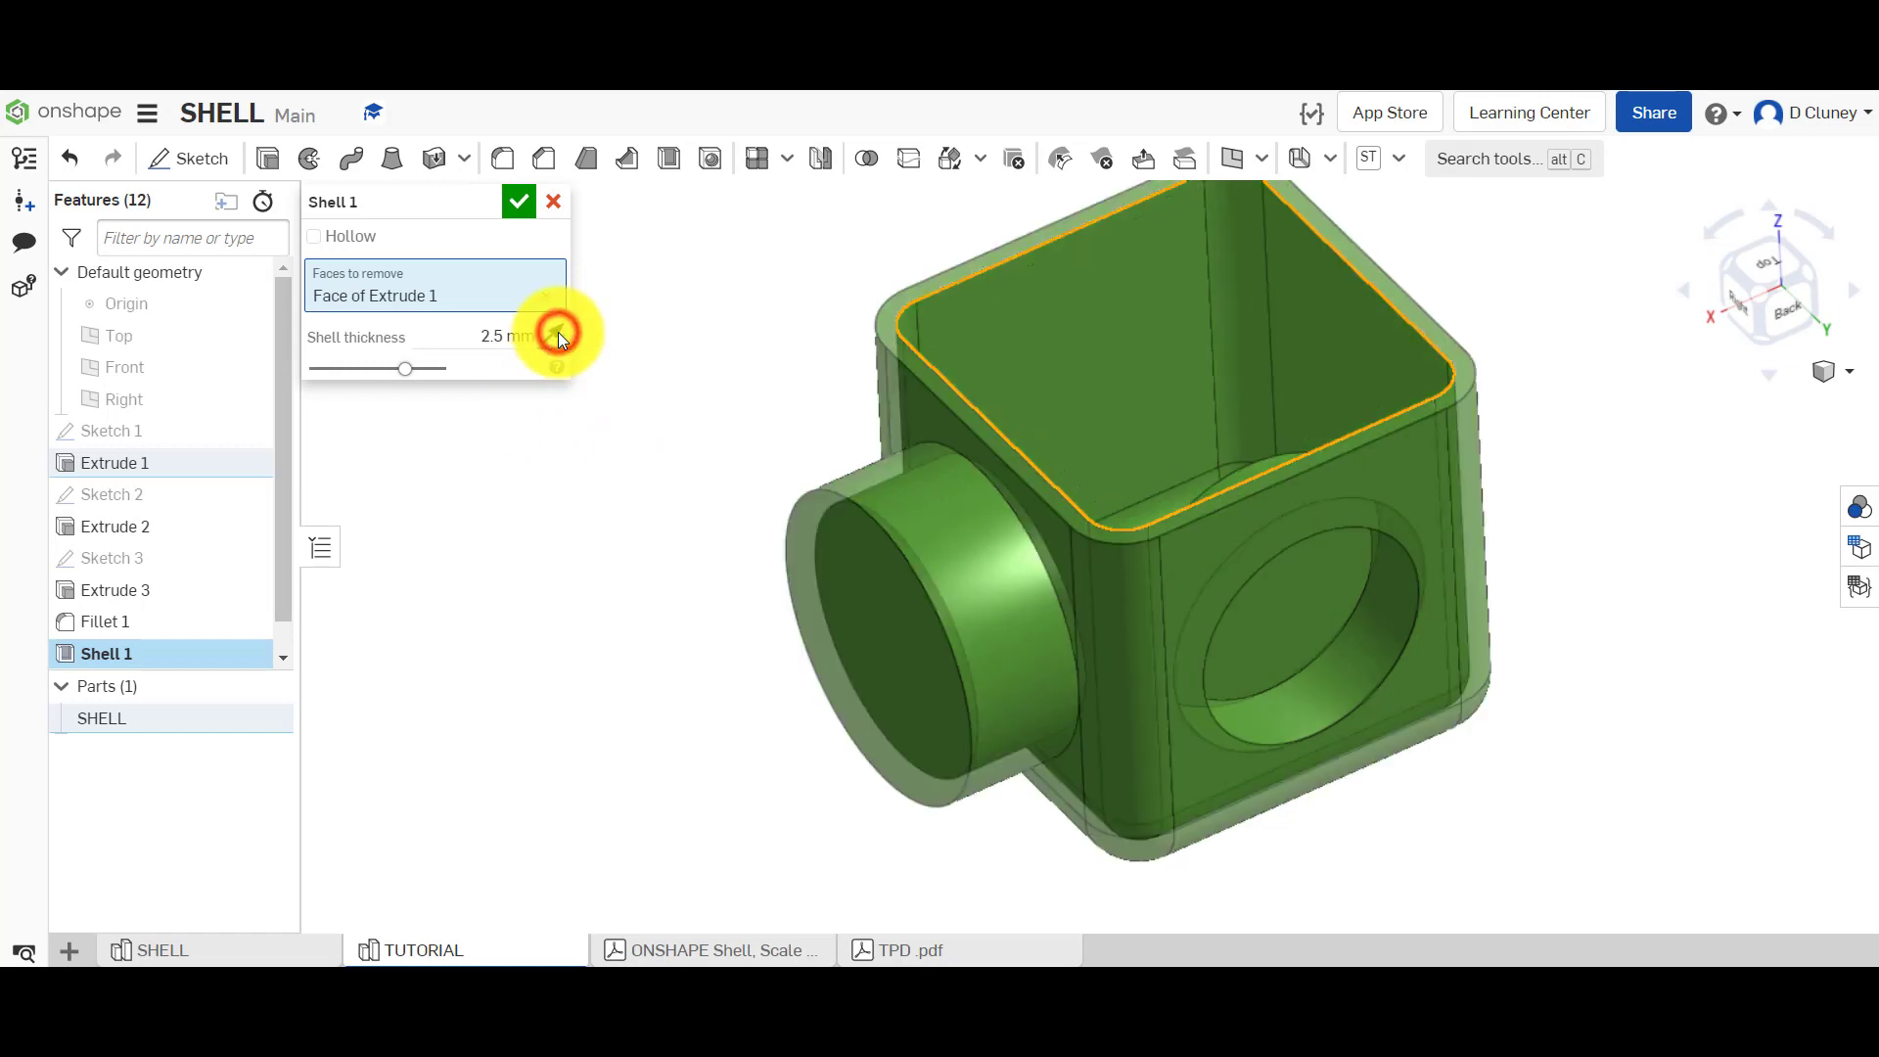
left_click(558, 332)
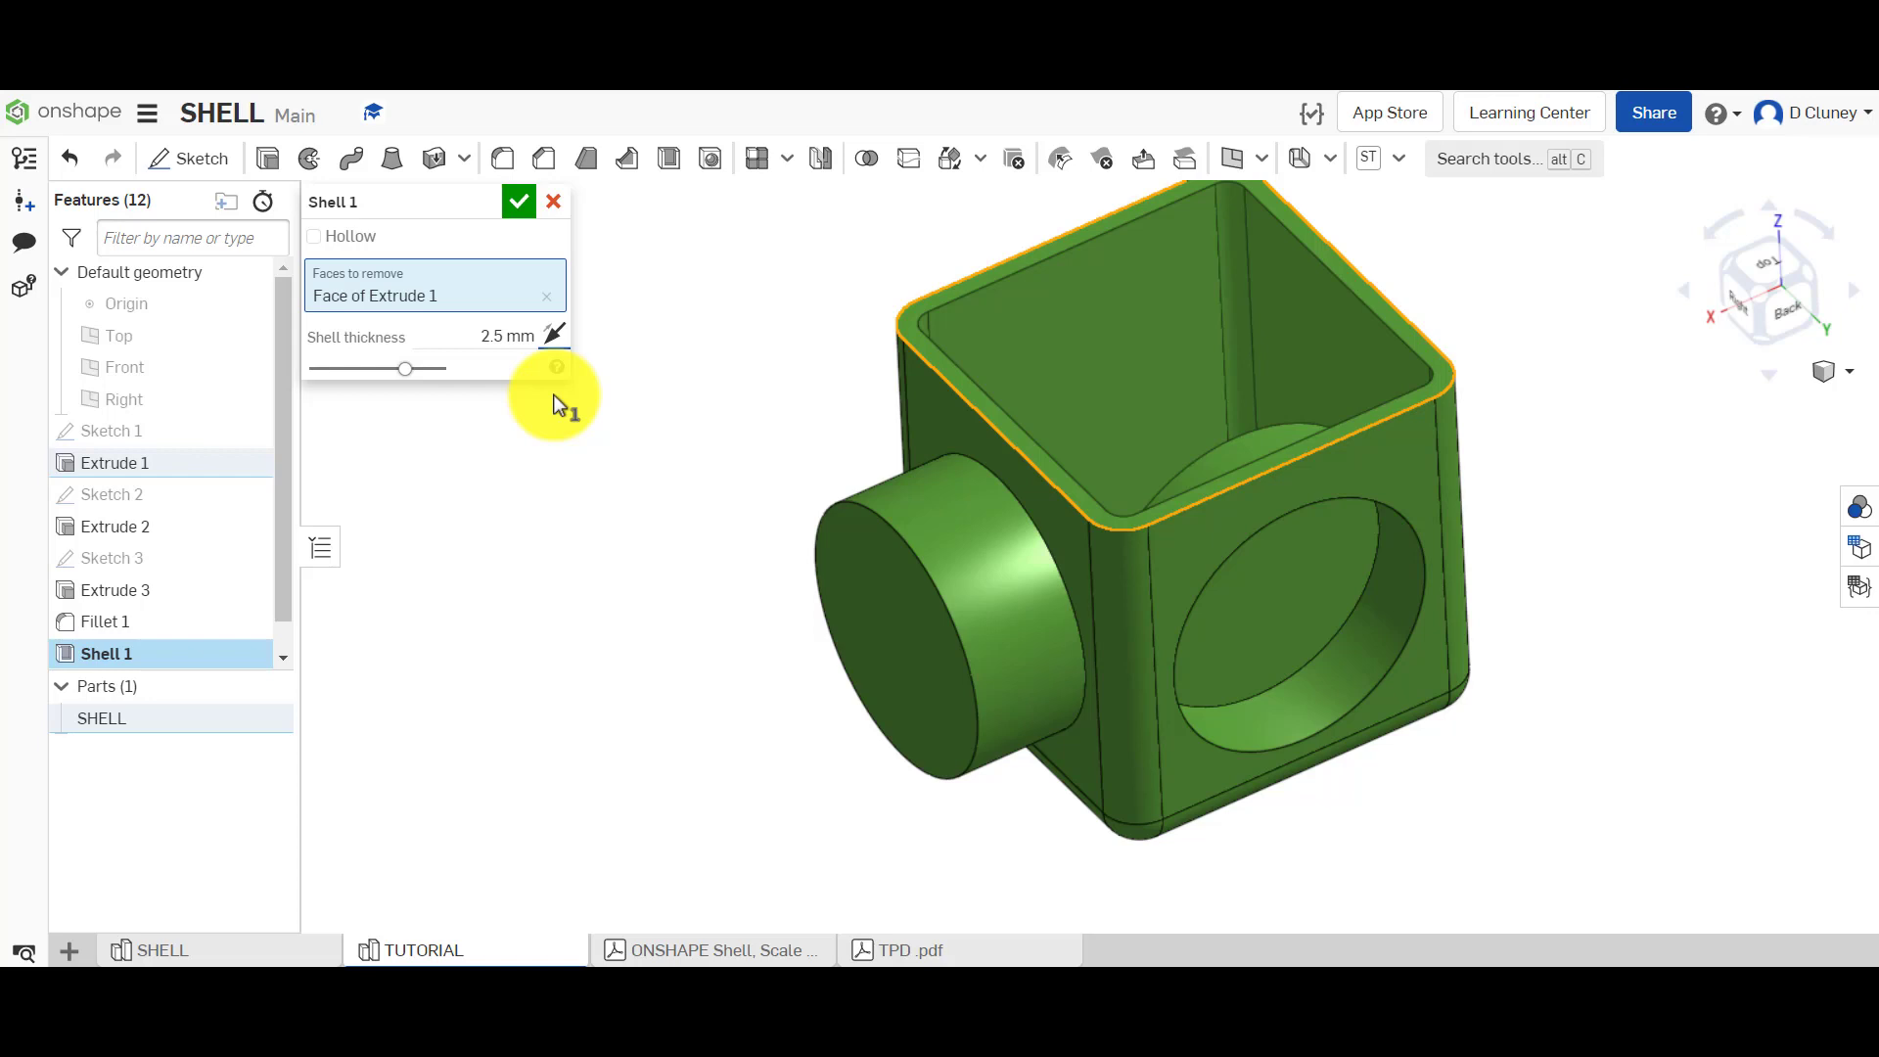
Accept the shell feature with the open top and return the model to an isometric view.
left_click(518, 201)
right_click_drag(1615, 395, 1665, 394)
left_click(1768, 288)
Edit the shell to also remove the round boss's end face and the circular recess's floor, accept it, and return to an isometric view.
left_click_drag(184, 671, 184, 665)
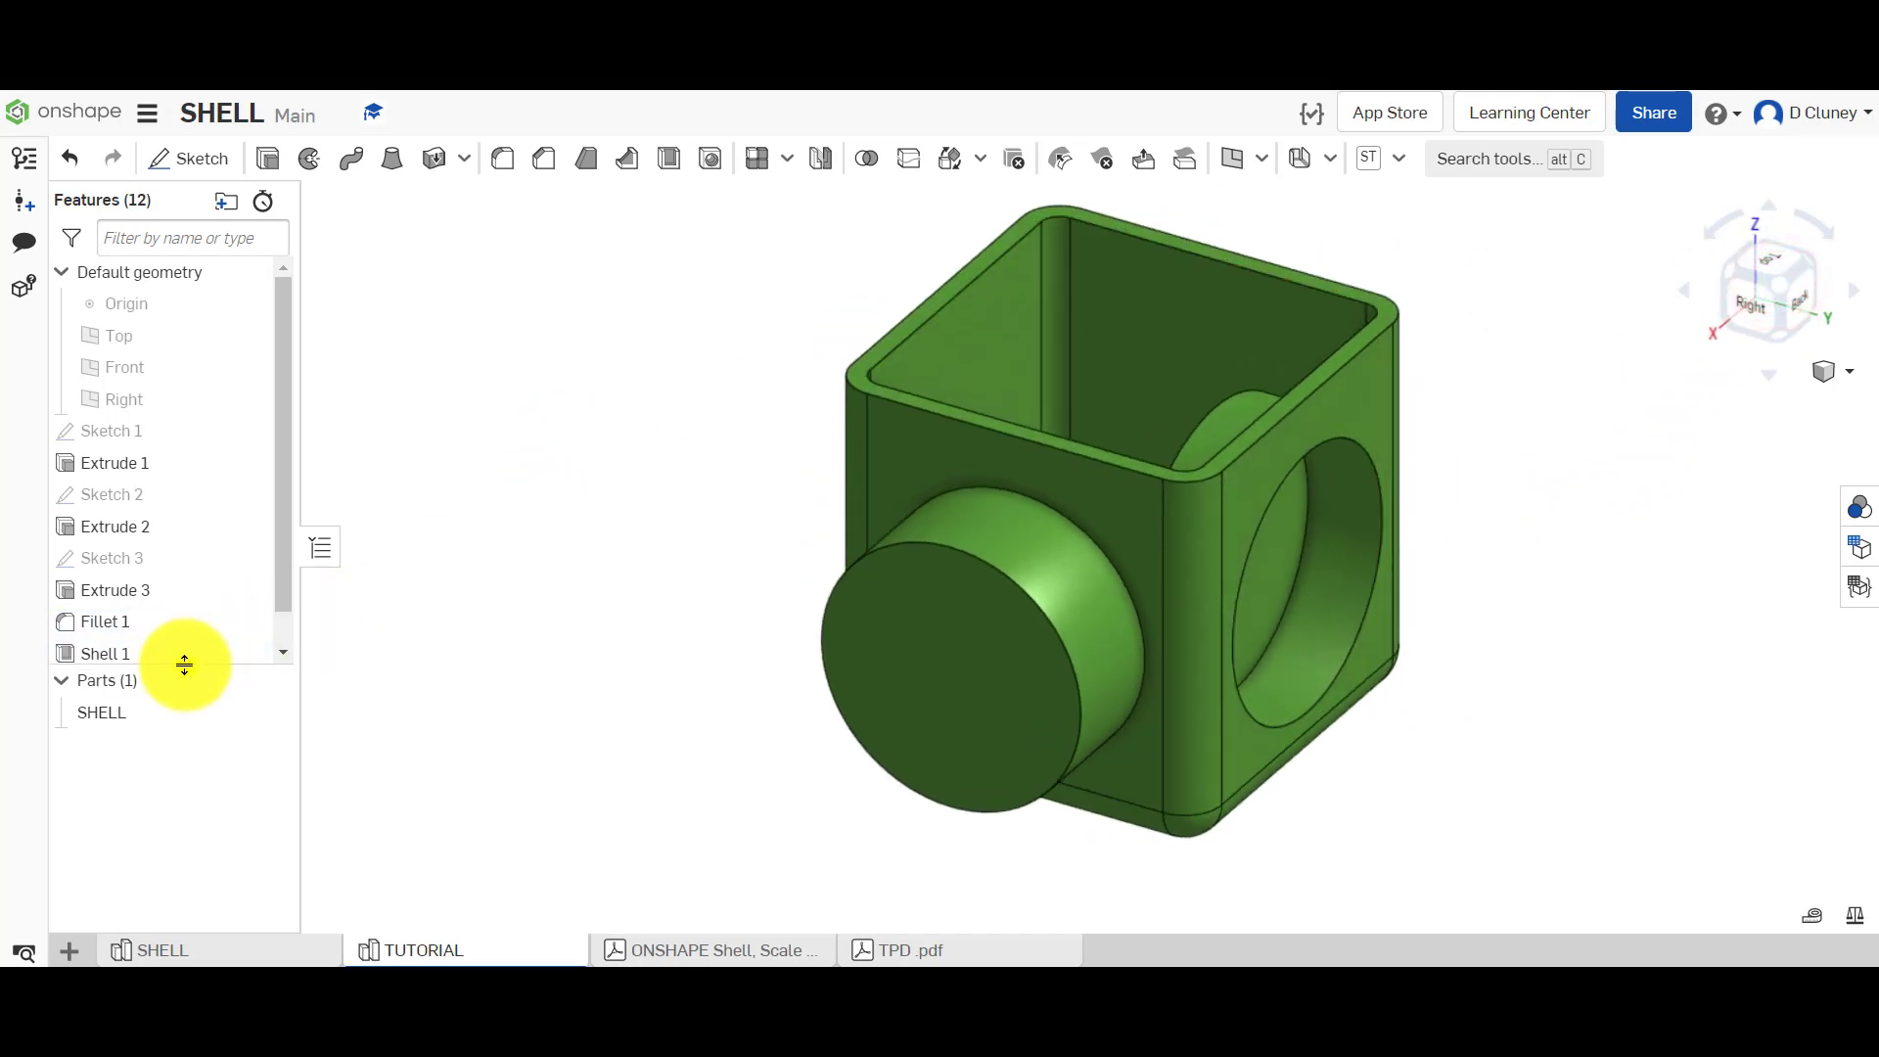
right_click(184, 651)
left_click(298, 682)
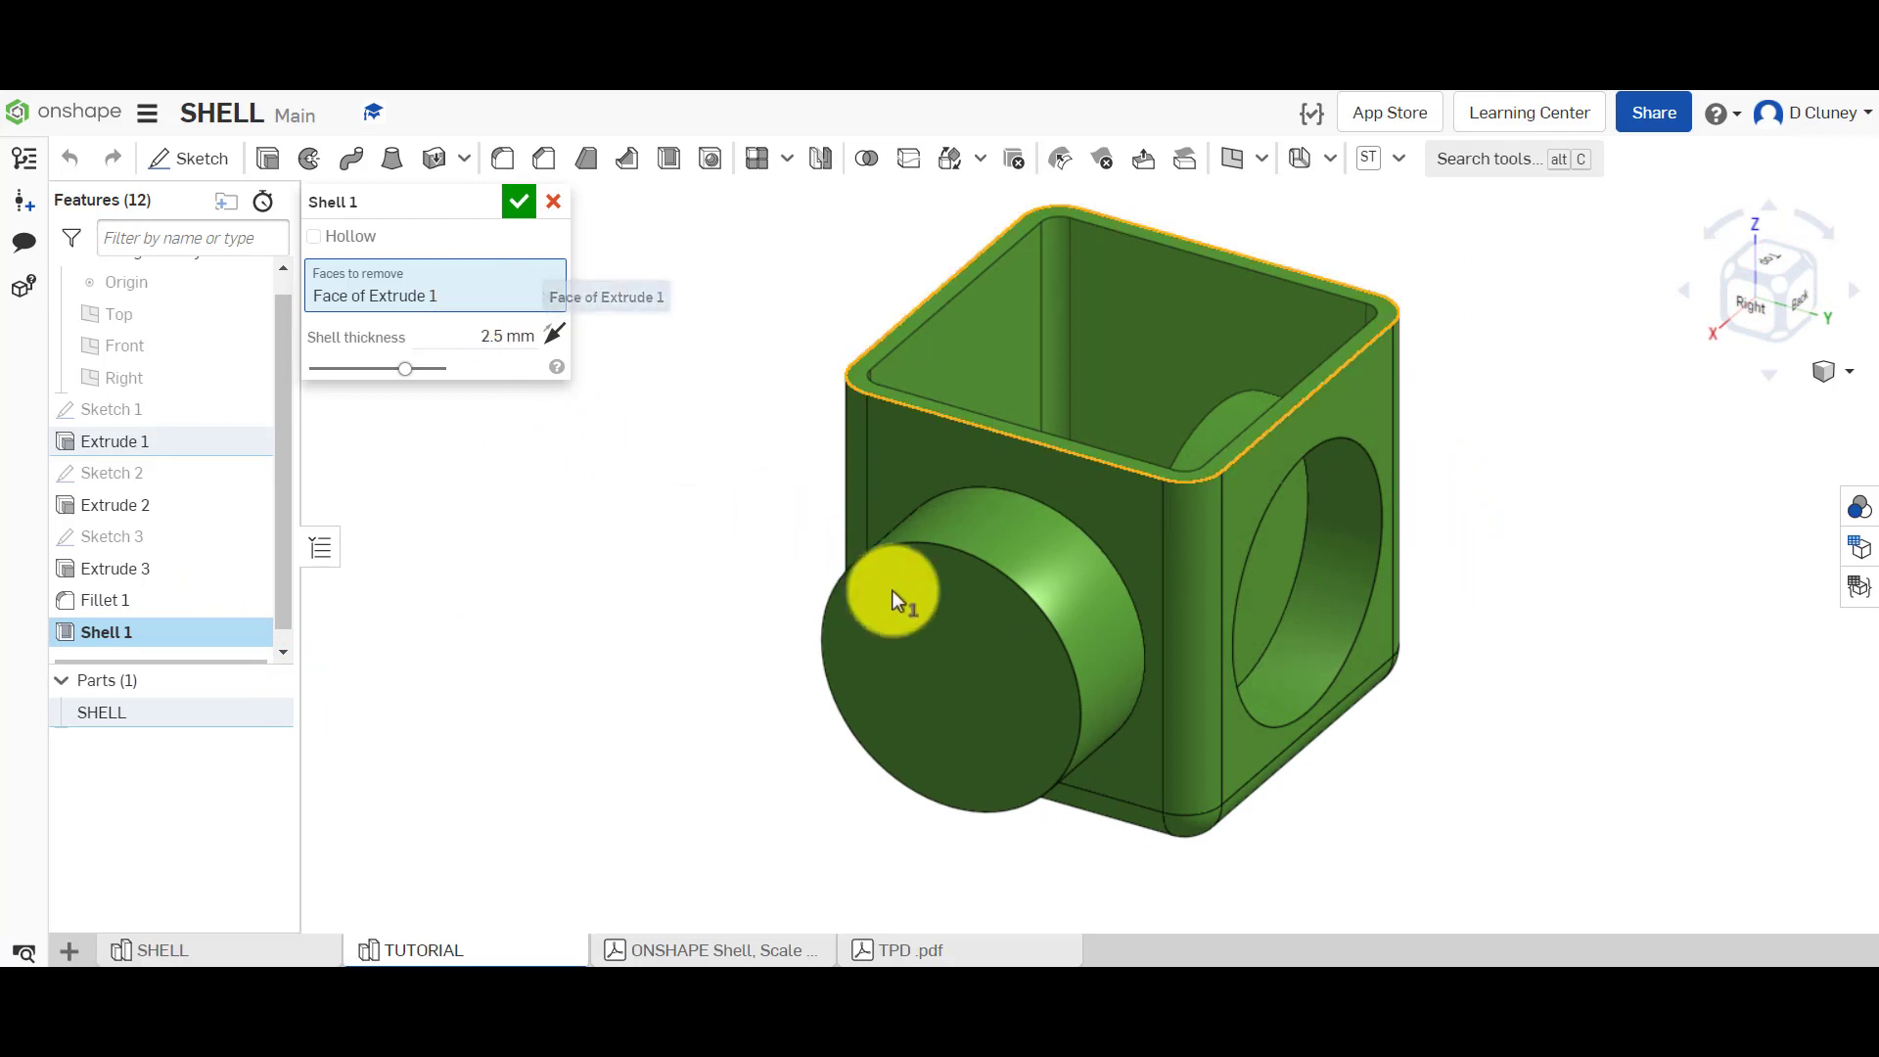
left_click(964, 646)
right_click_drag(760, 680, 1083, 643)
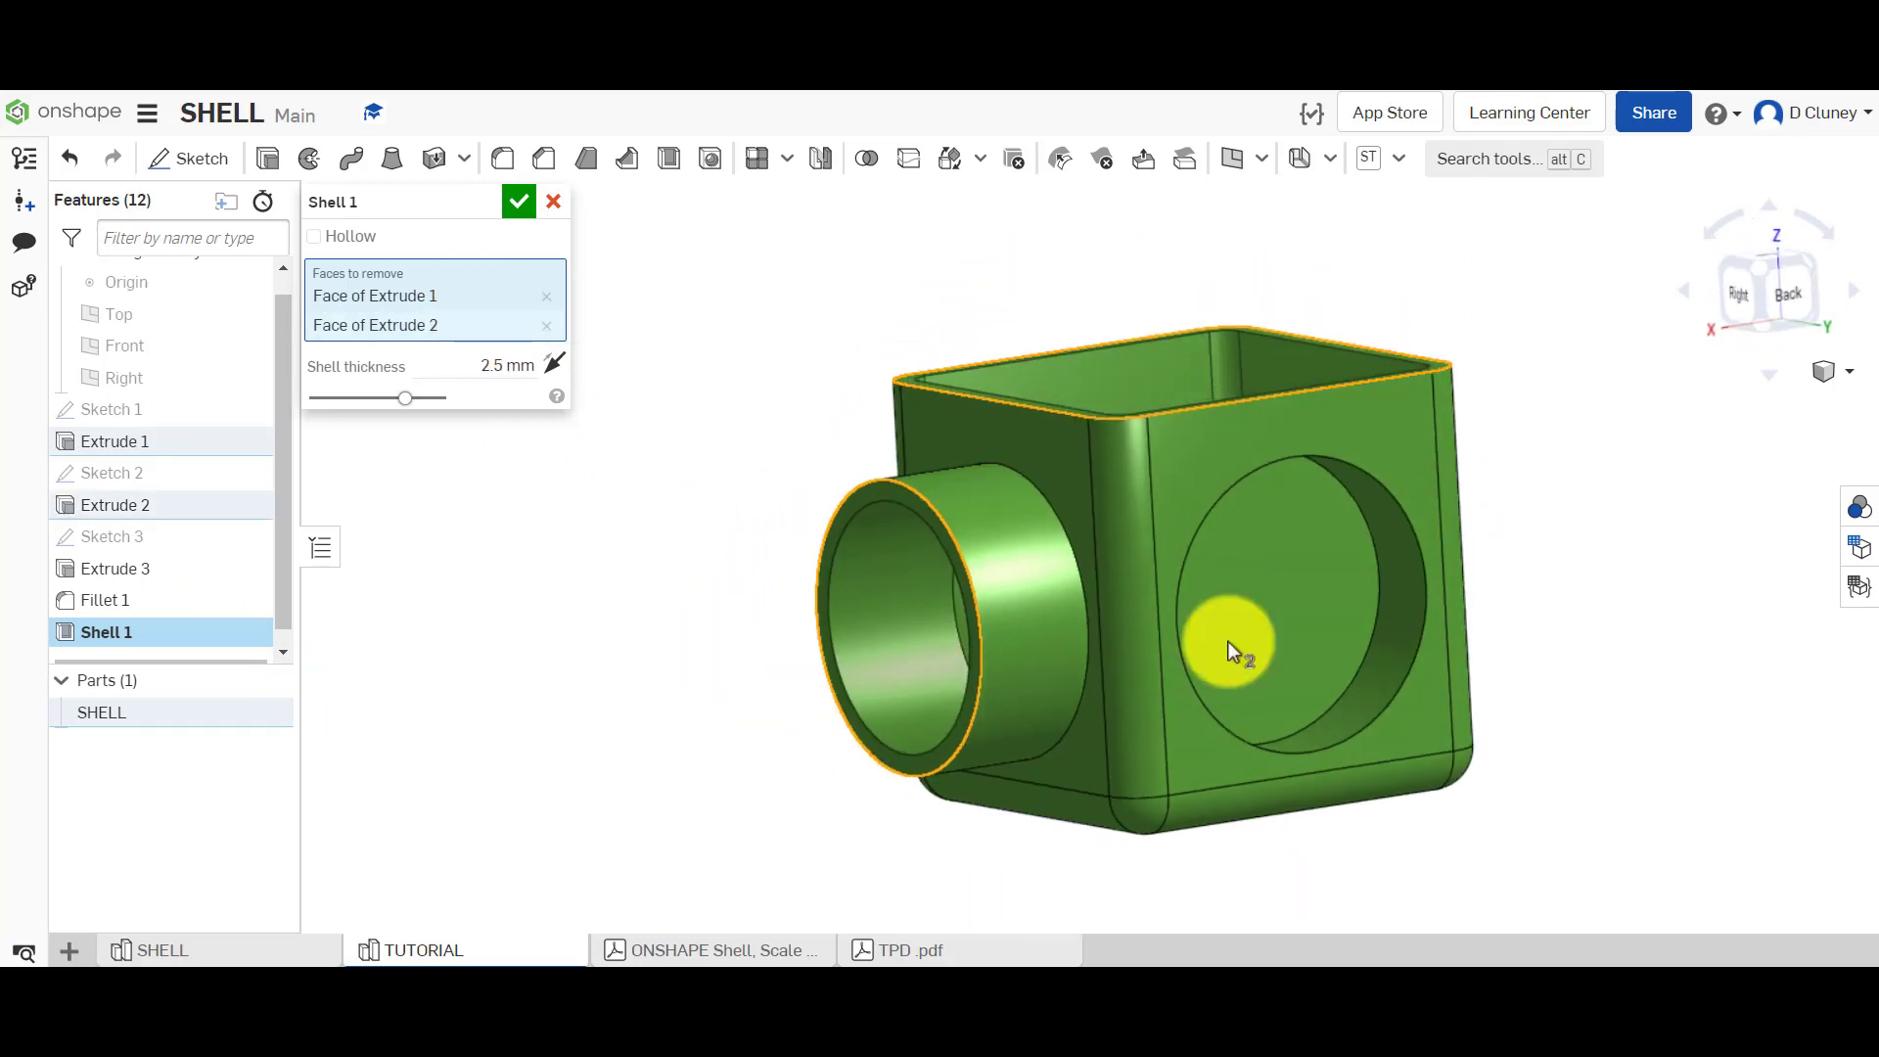
left_click(1311, 614)
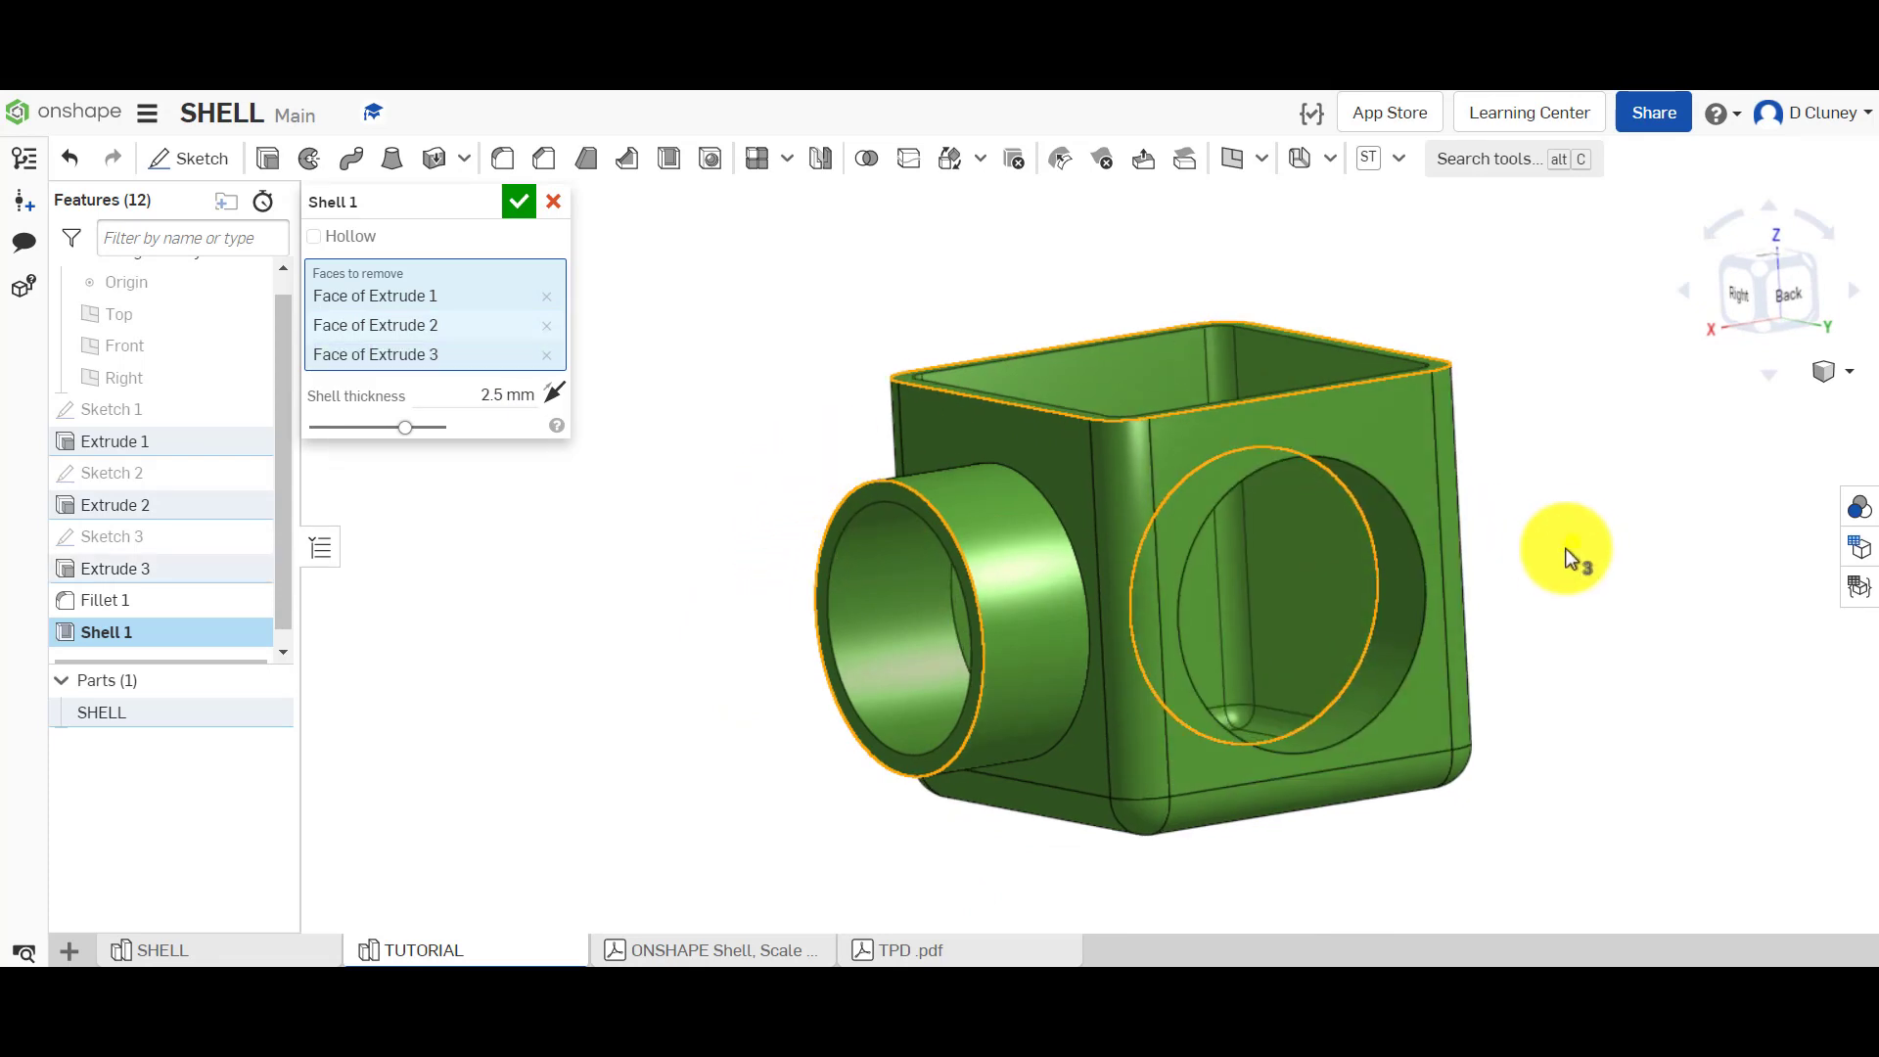
right_click_drag(1573, 554, 1489, 564)
left_click(514, 210)
right_click_drag(772, 387, 1582, 255)
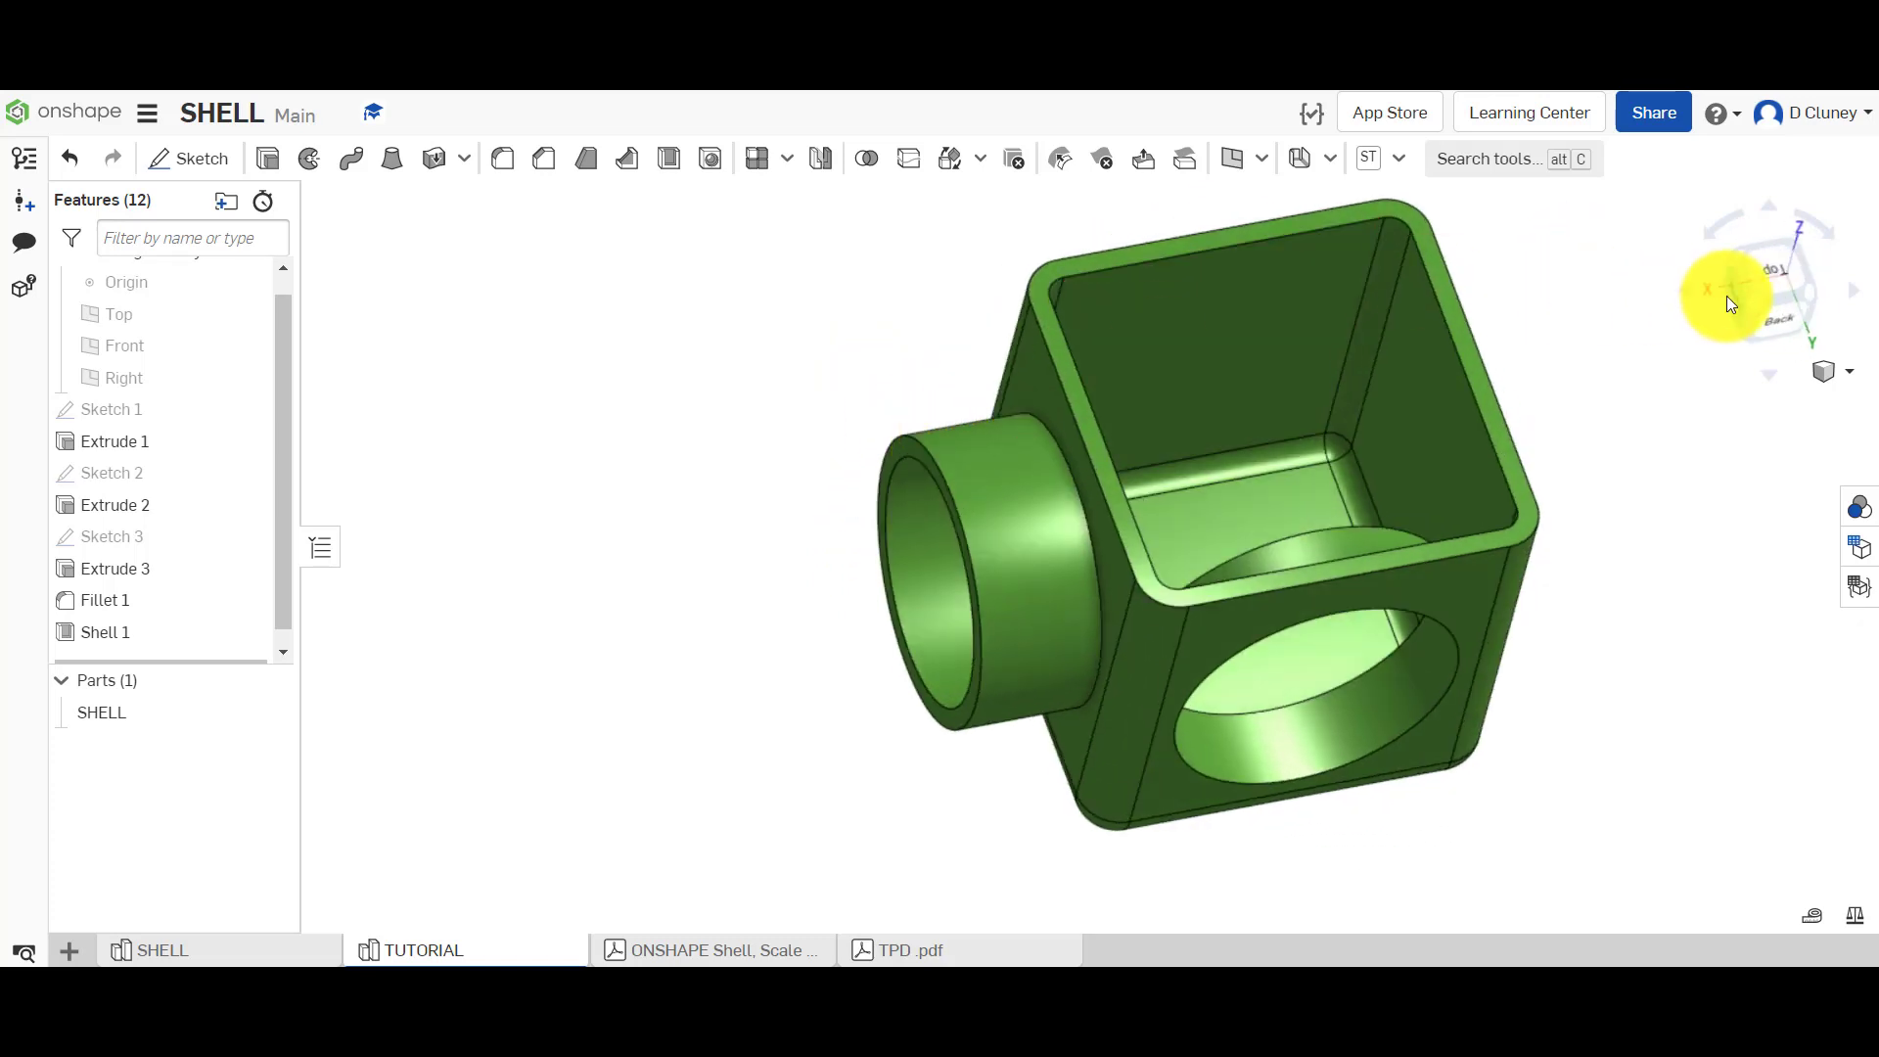
left_click(1758, 304)
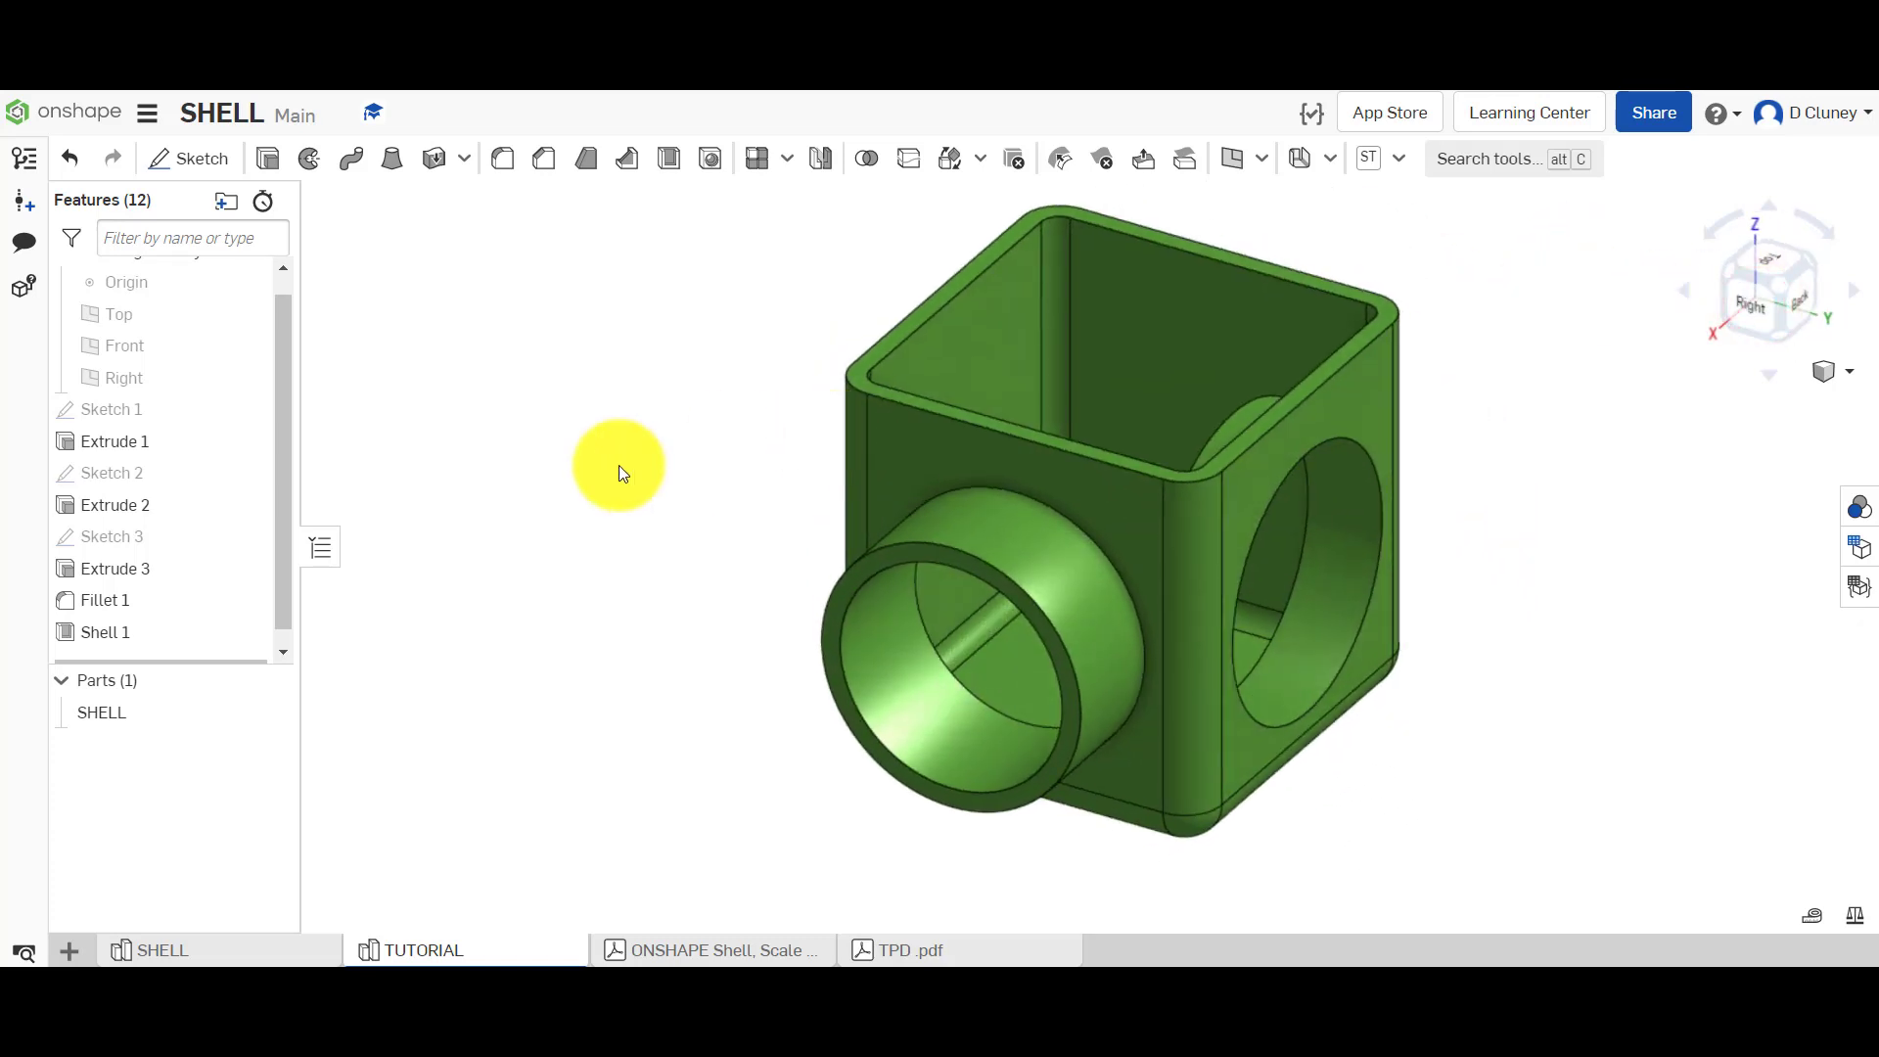
Try taking the block's top face out of the shell's faces to remove, and cancel the edit.
right_click(114, 632)
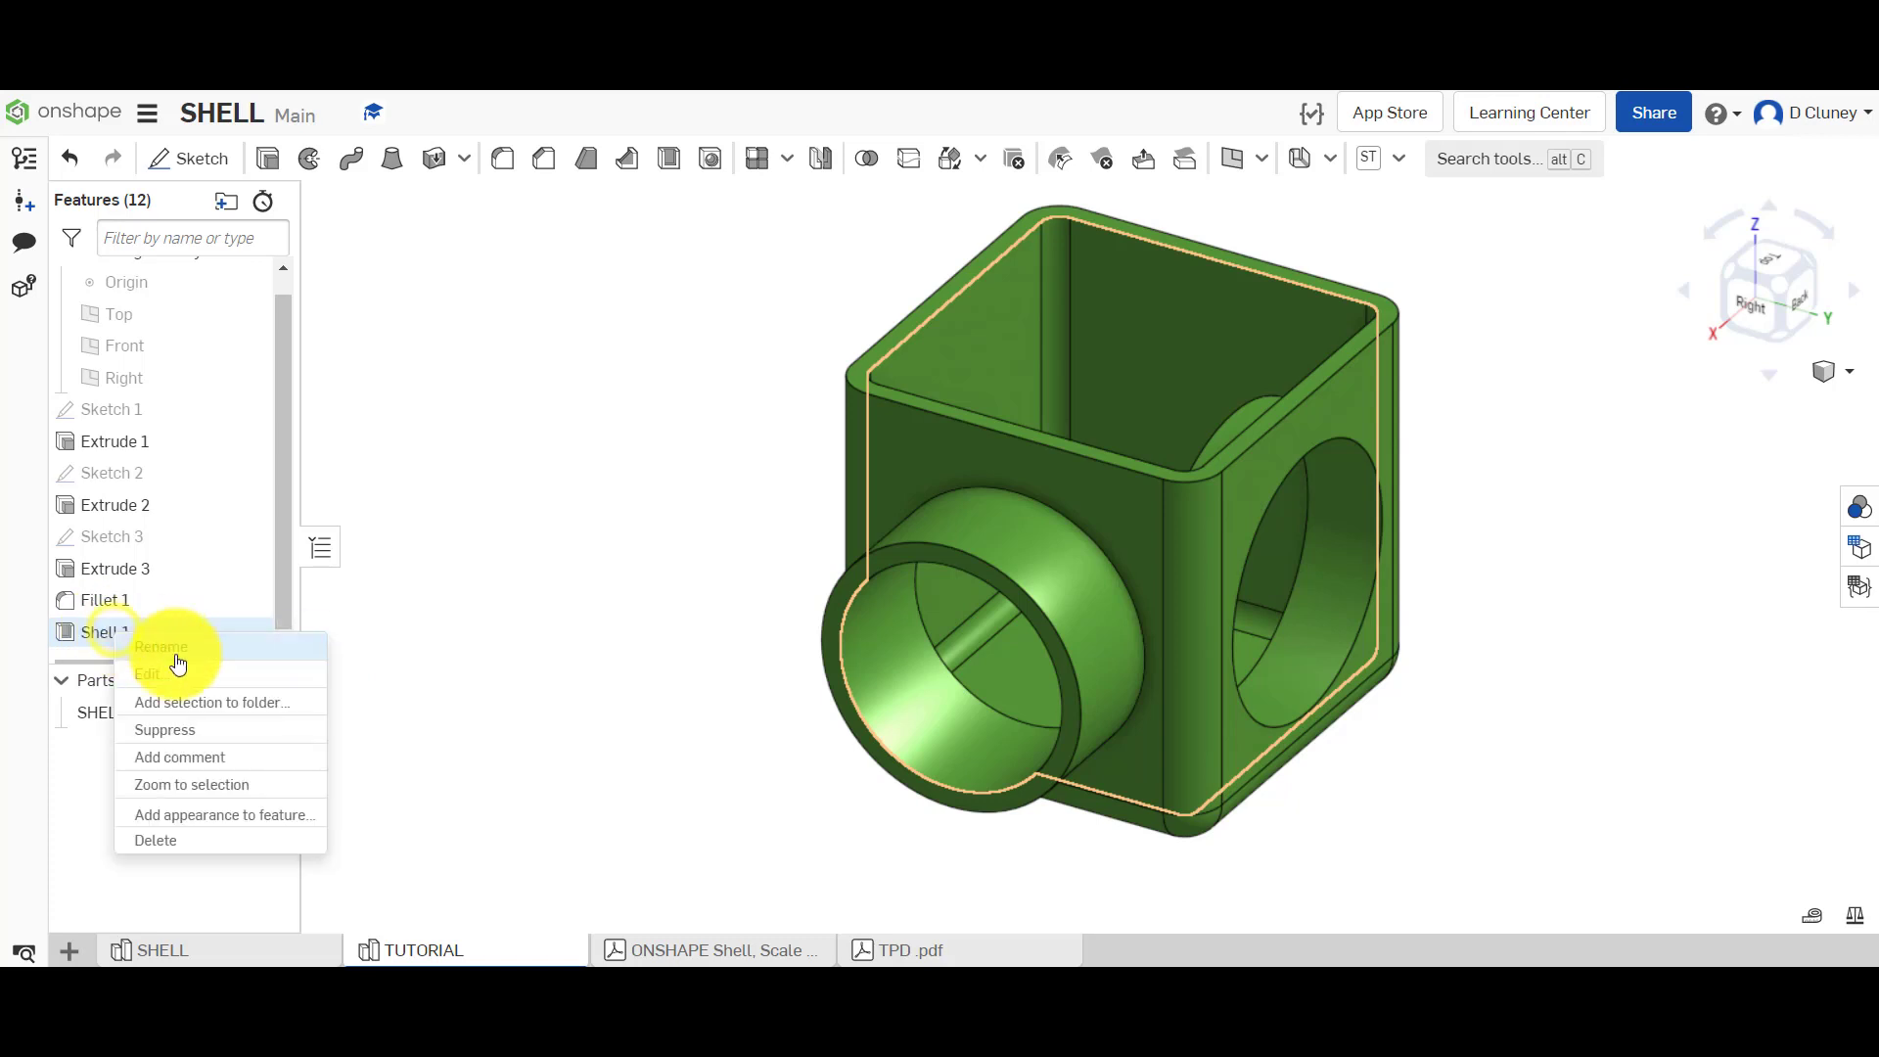
left_click(178, 671)
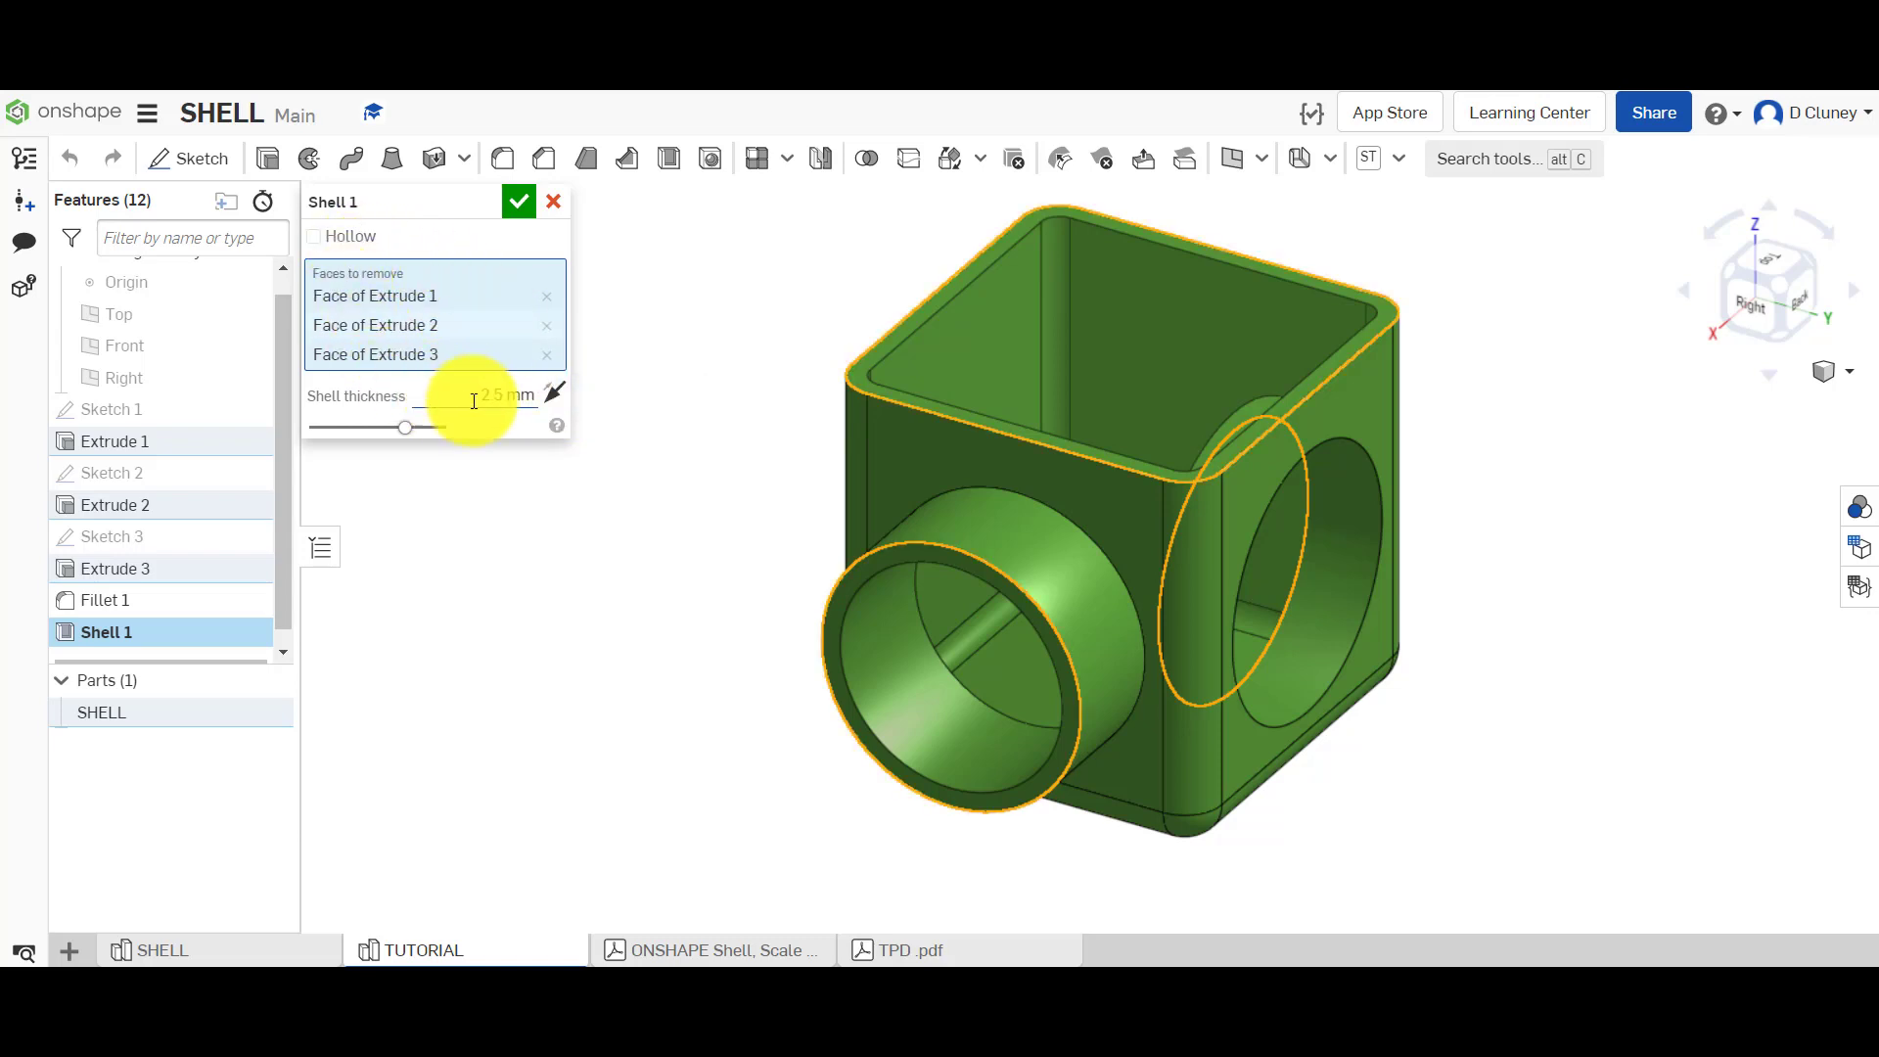
left_click(550, 304)
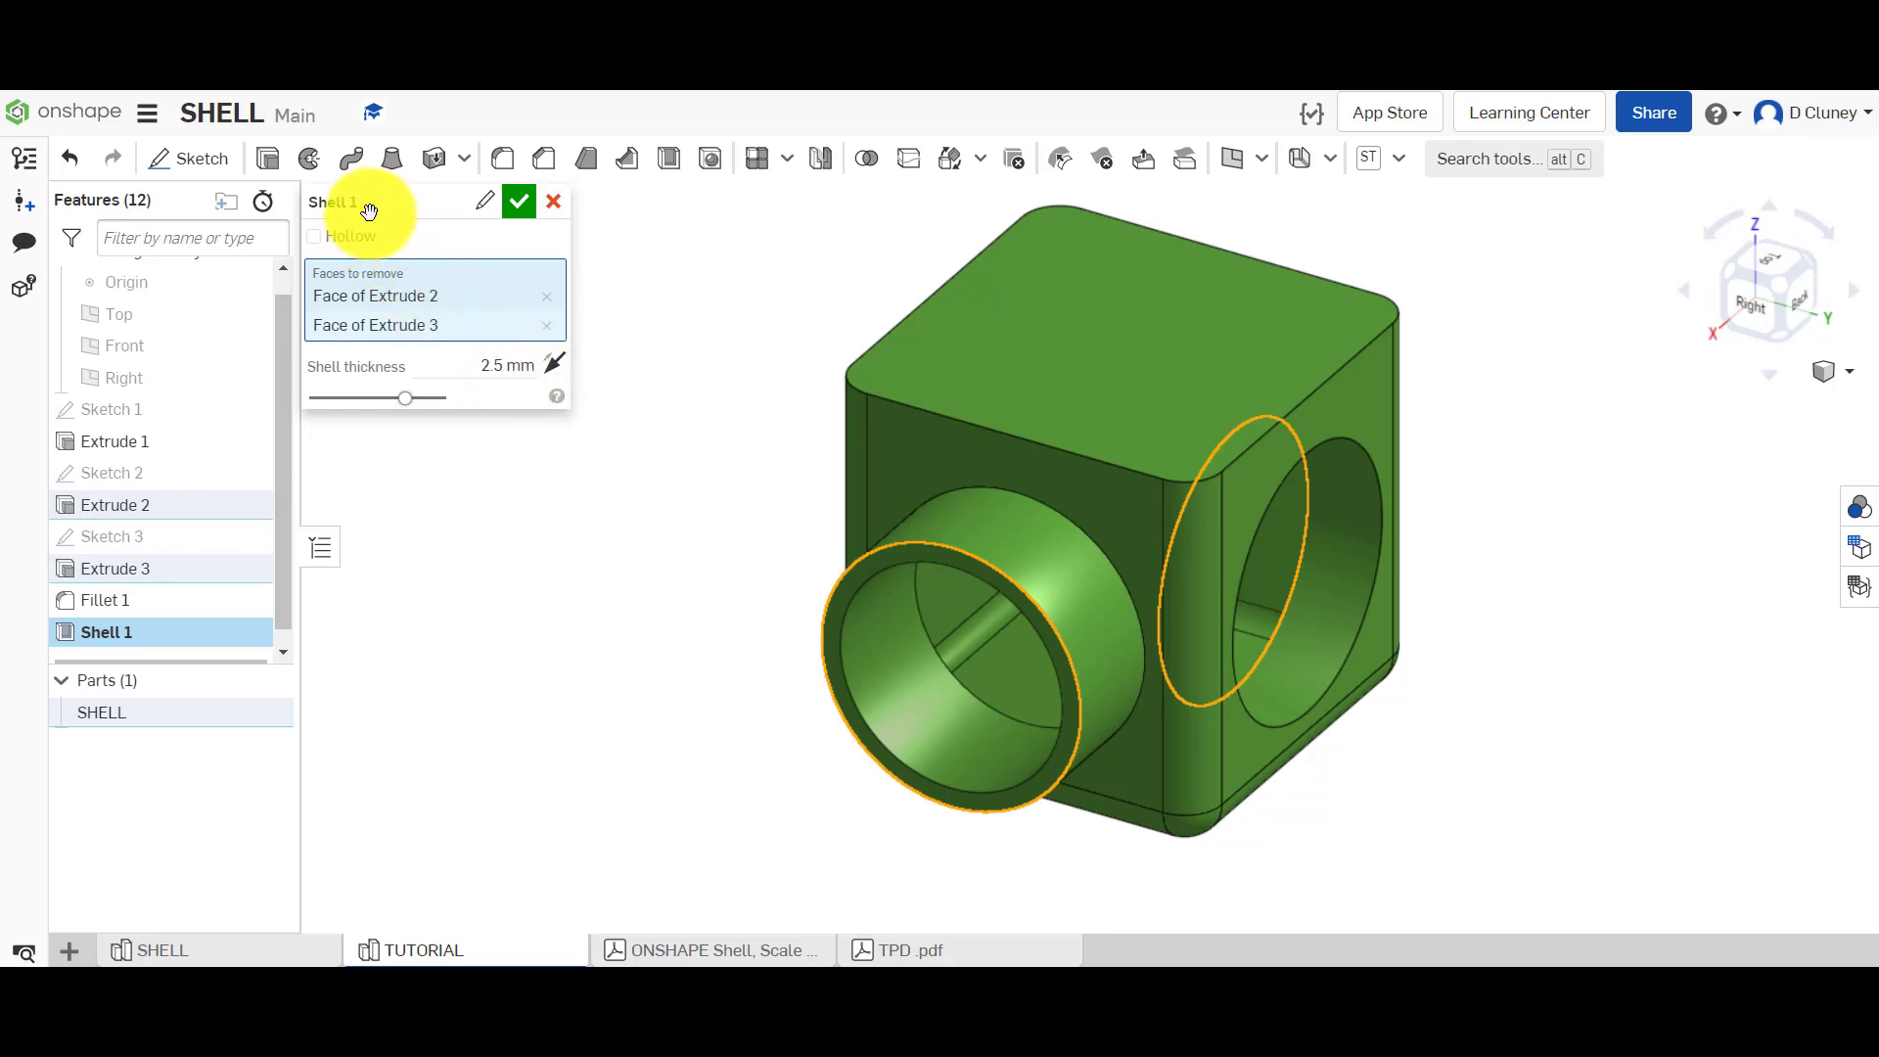
left_click(484, 201)
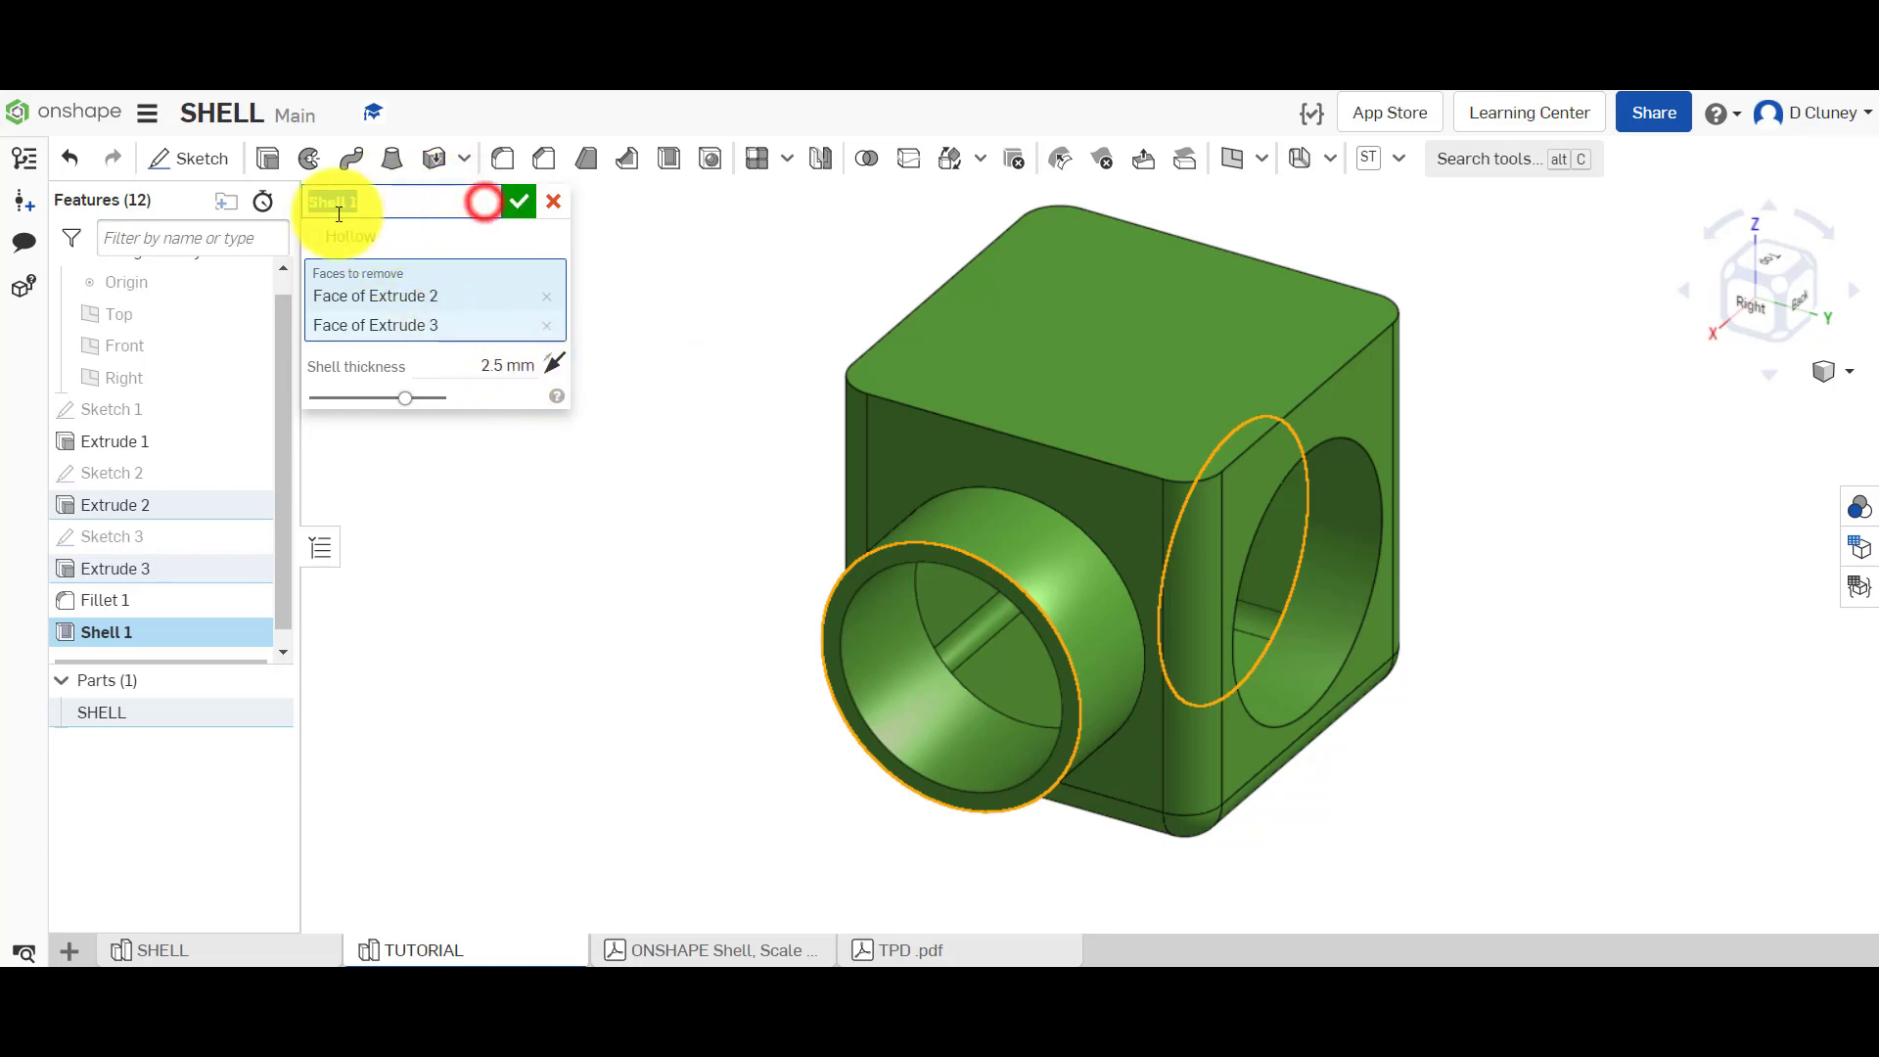
left_click(554, 204)
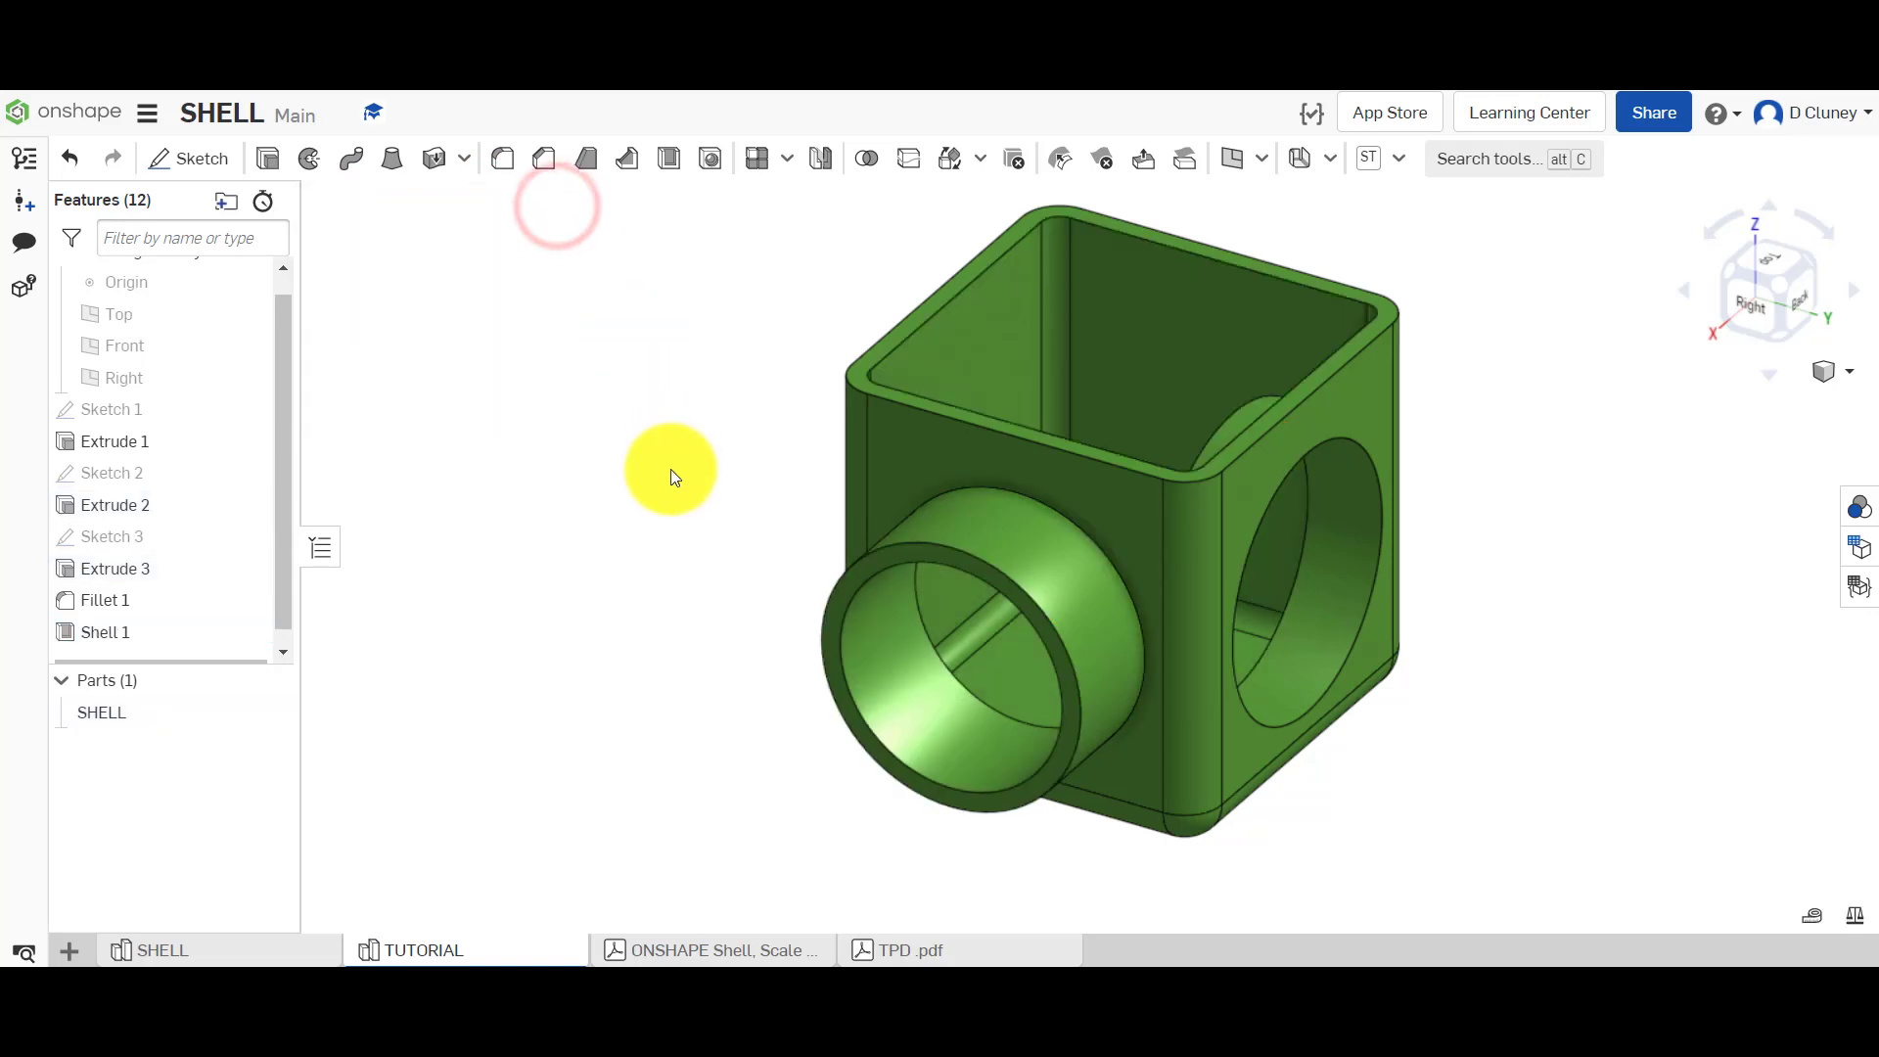
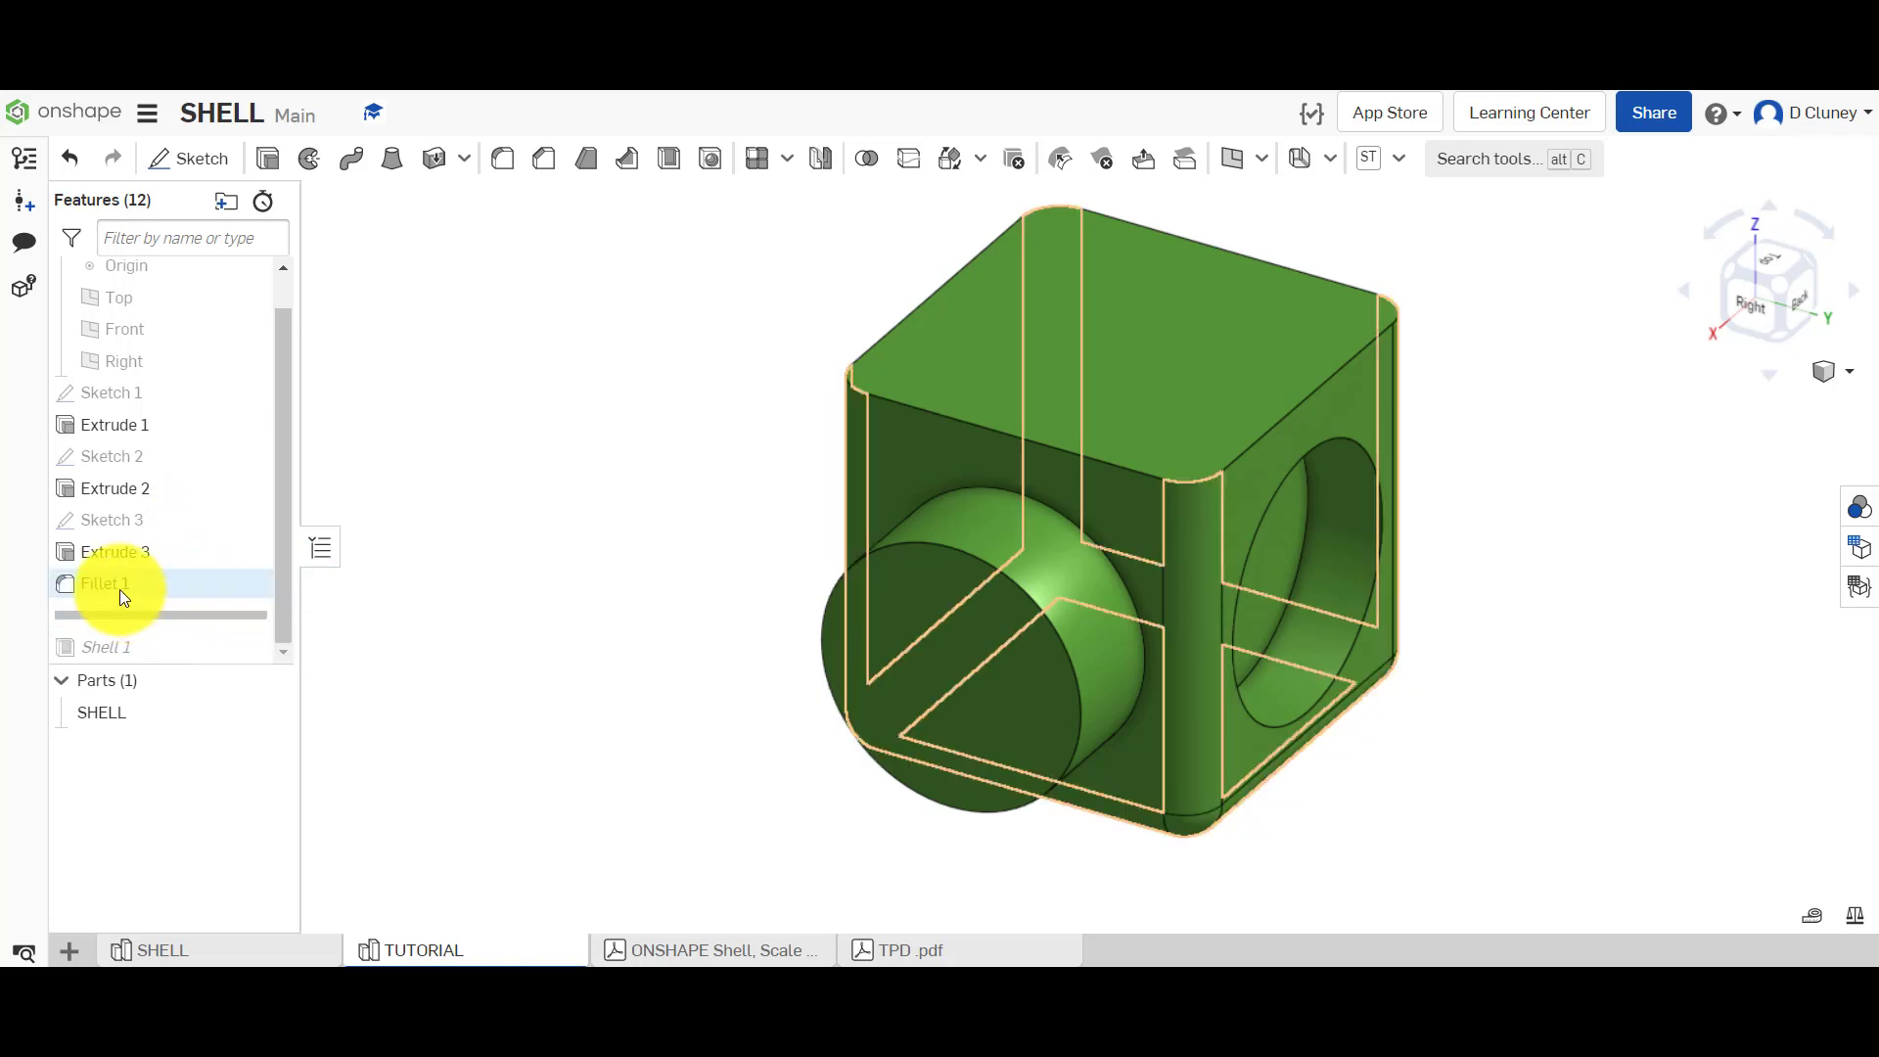
Reorder the shell feature to before the fillet and inspect the inner corners of the open rim from above.
left_click_drag(167, 616, 188, 575)
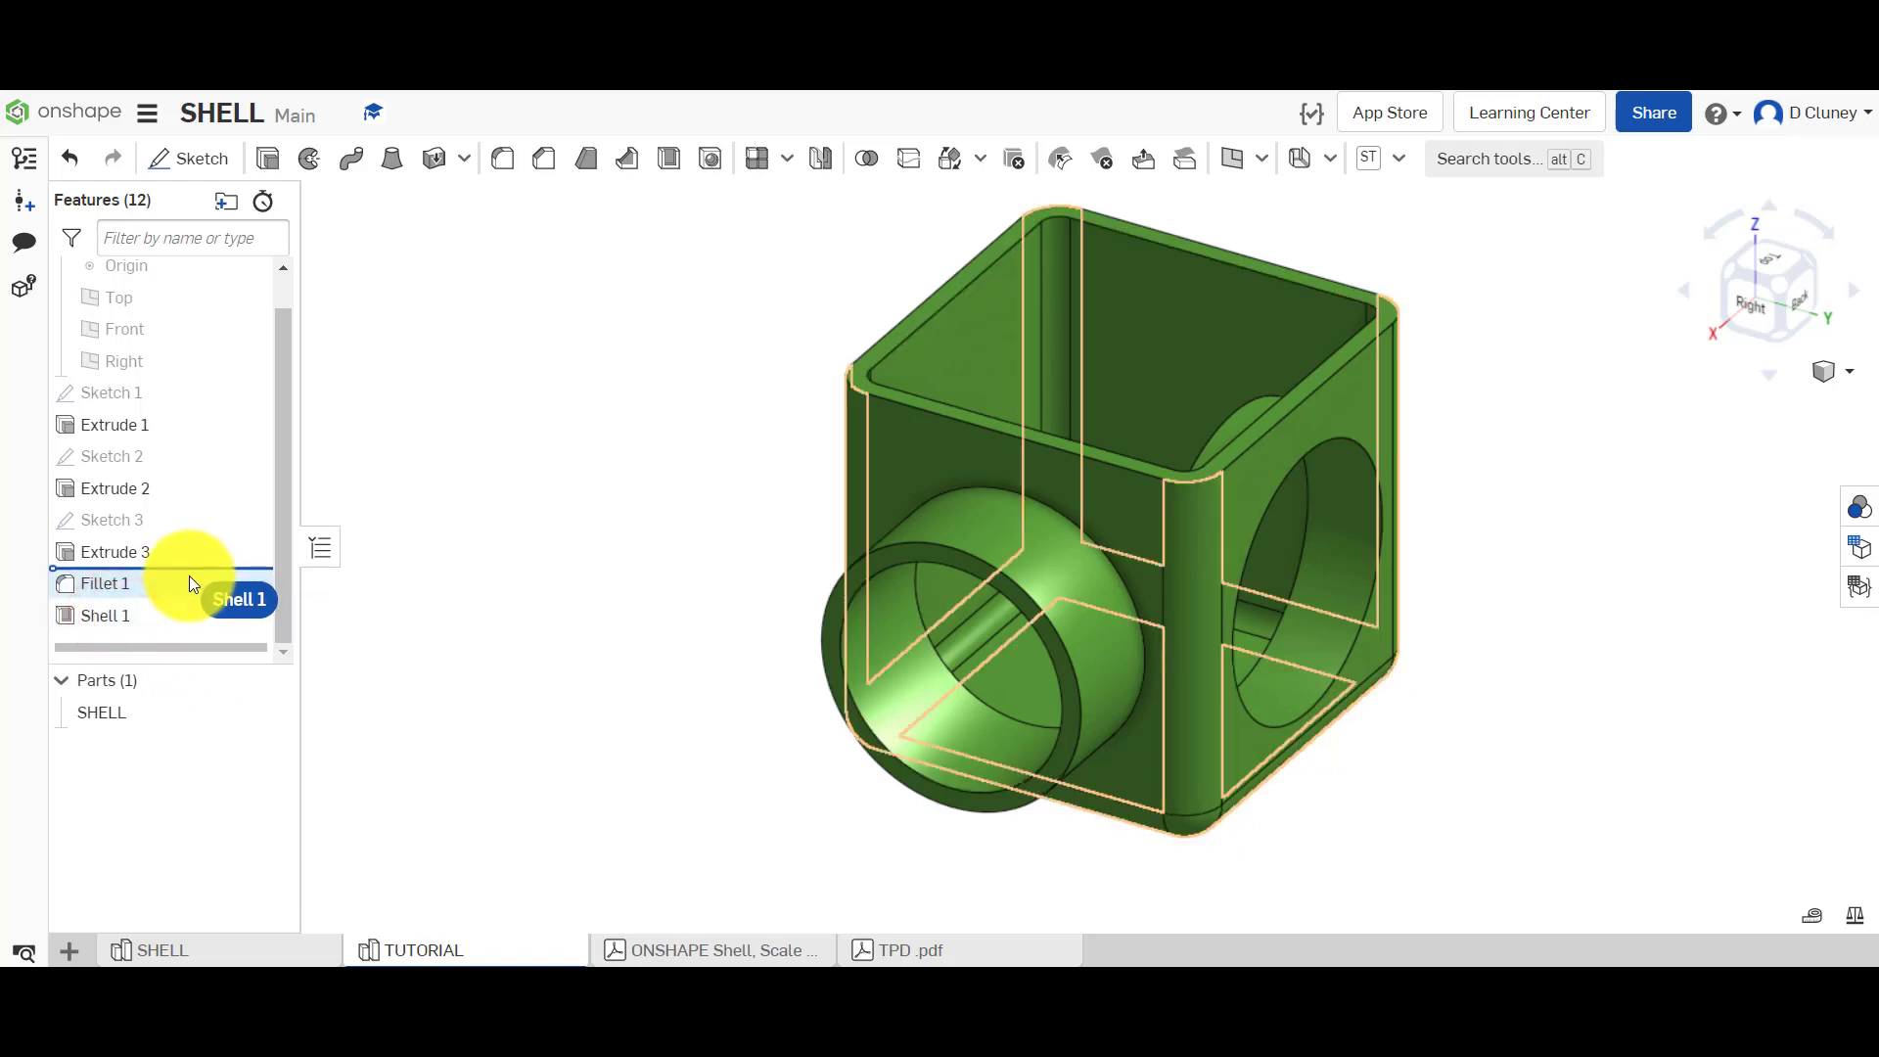
left_click_drag(190, 576, 189, 576)
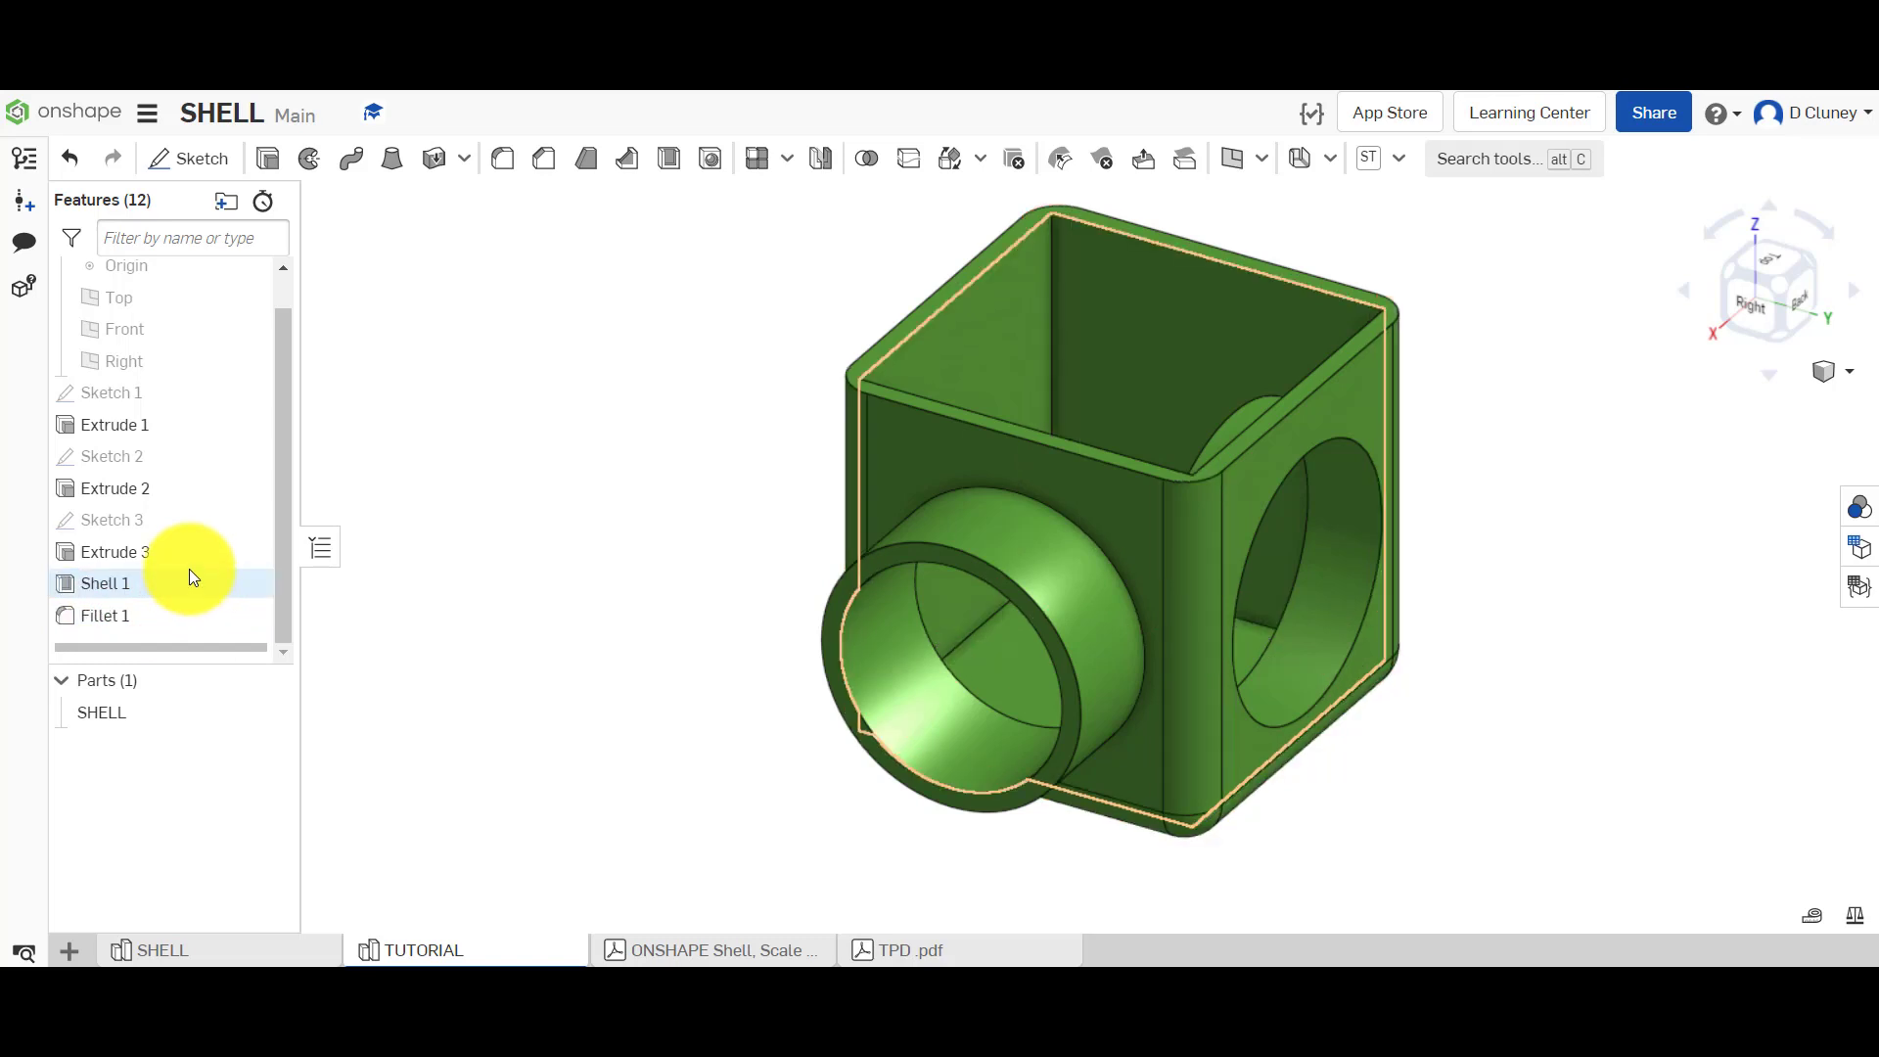
left_click(1781, 264)
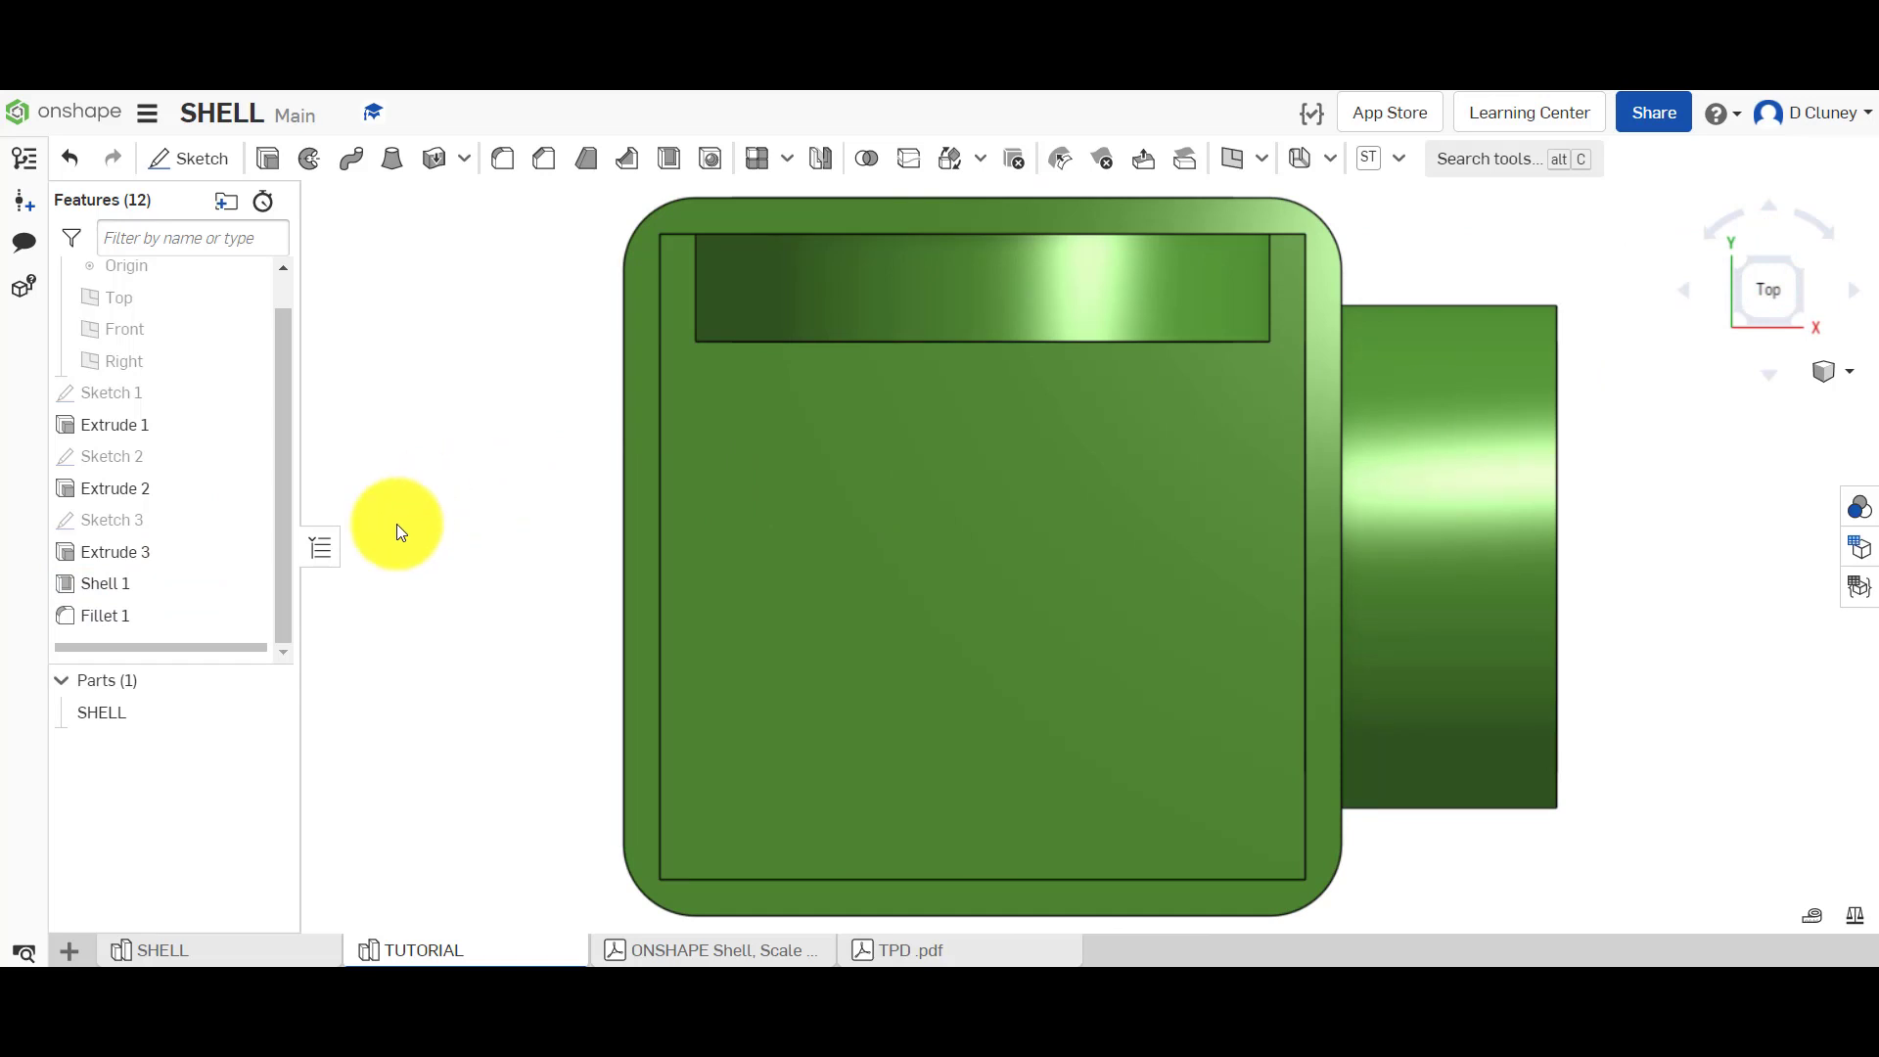
scroll(487, 477, "down", 4)
right_click_drag(502, 434, 481, 387)
scroll(606, 218, "up", 5)
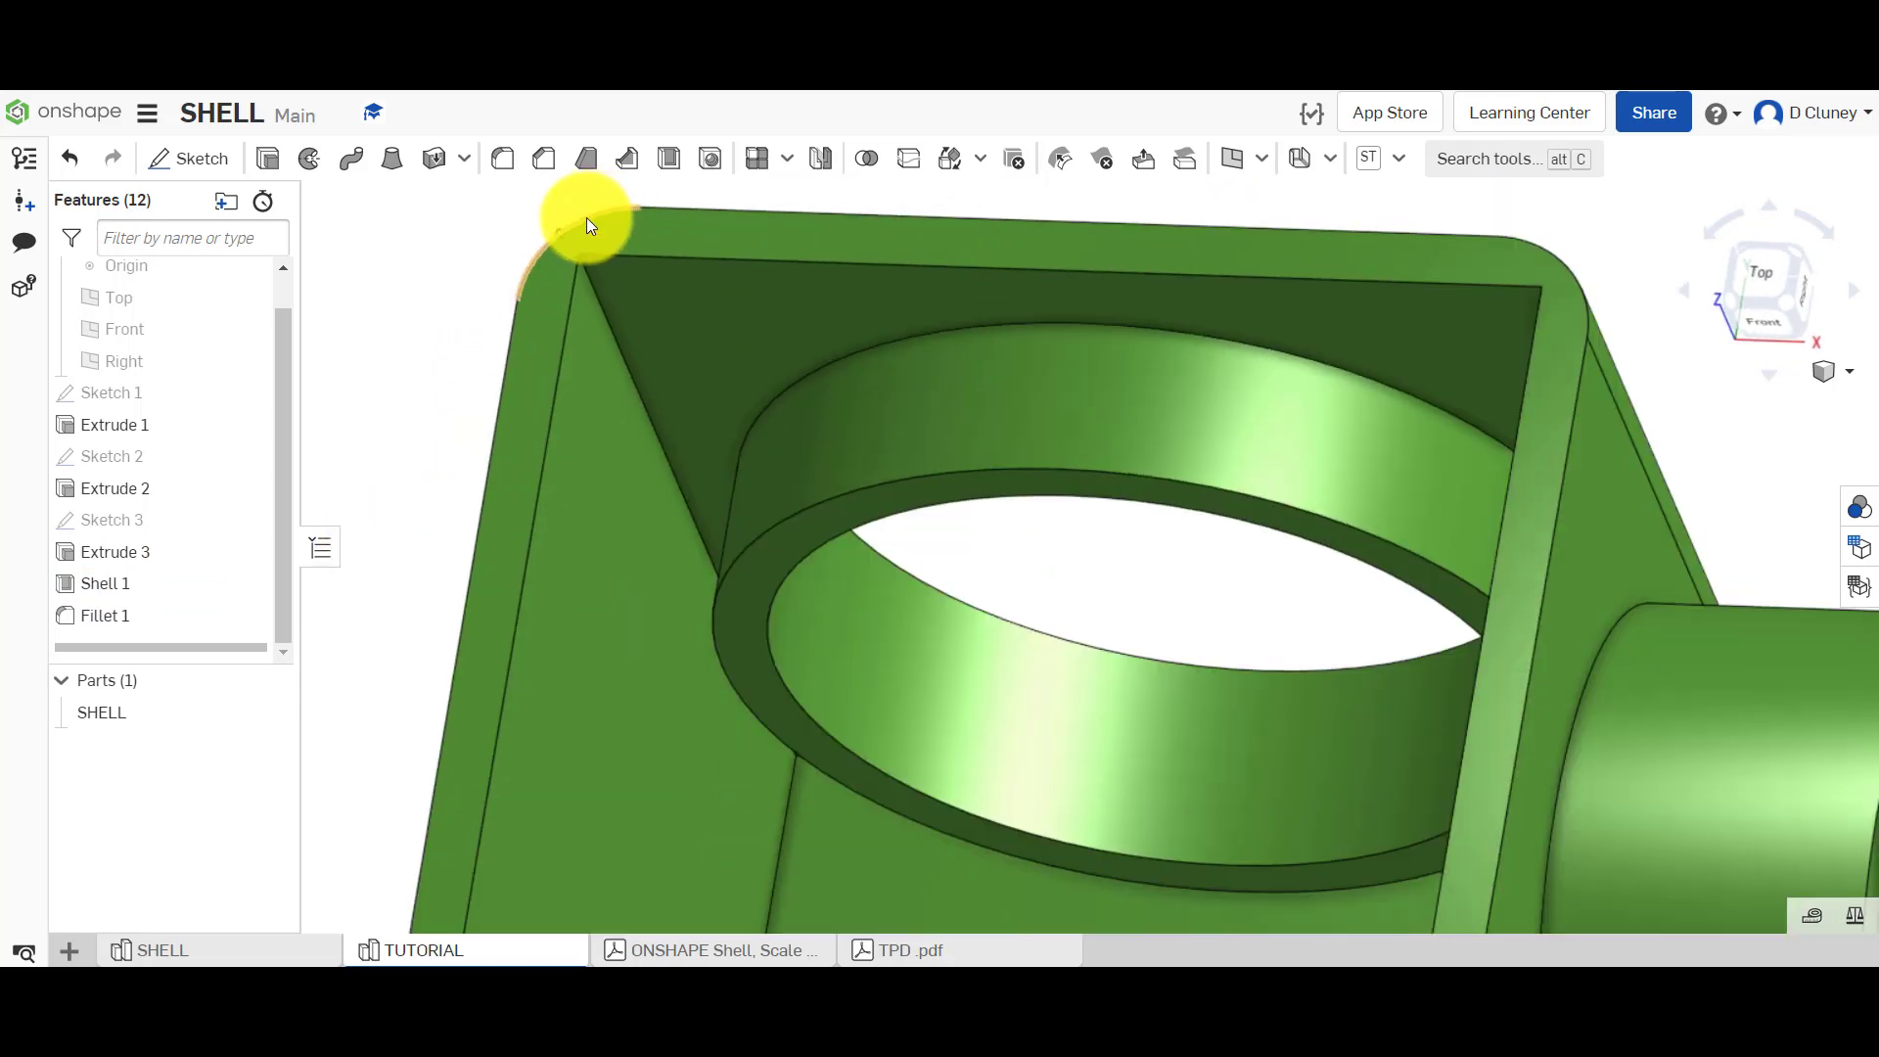
Move the shell after the fillet and back before it to compare the cavity's inner corner in both feature orders.
left_click_drag(156, 586, 200, 634)
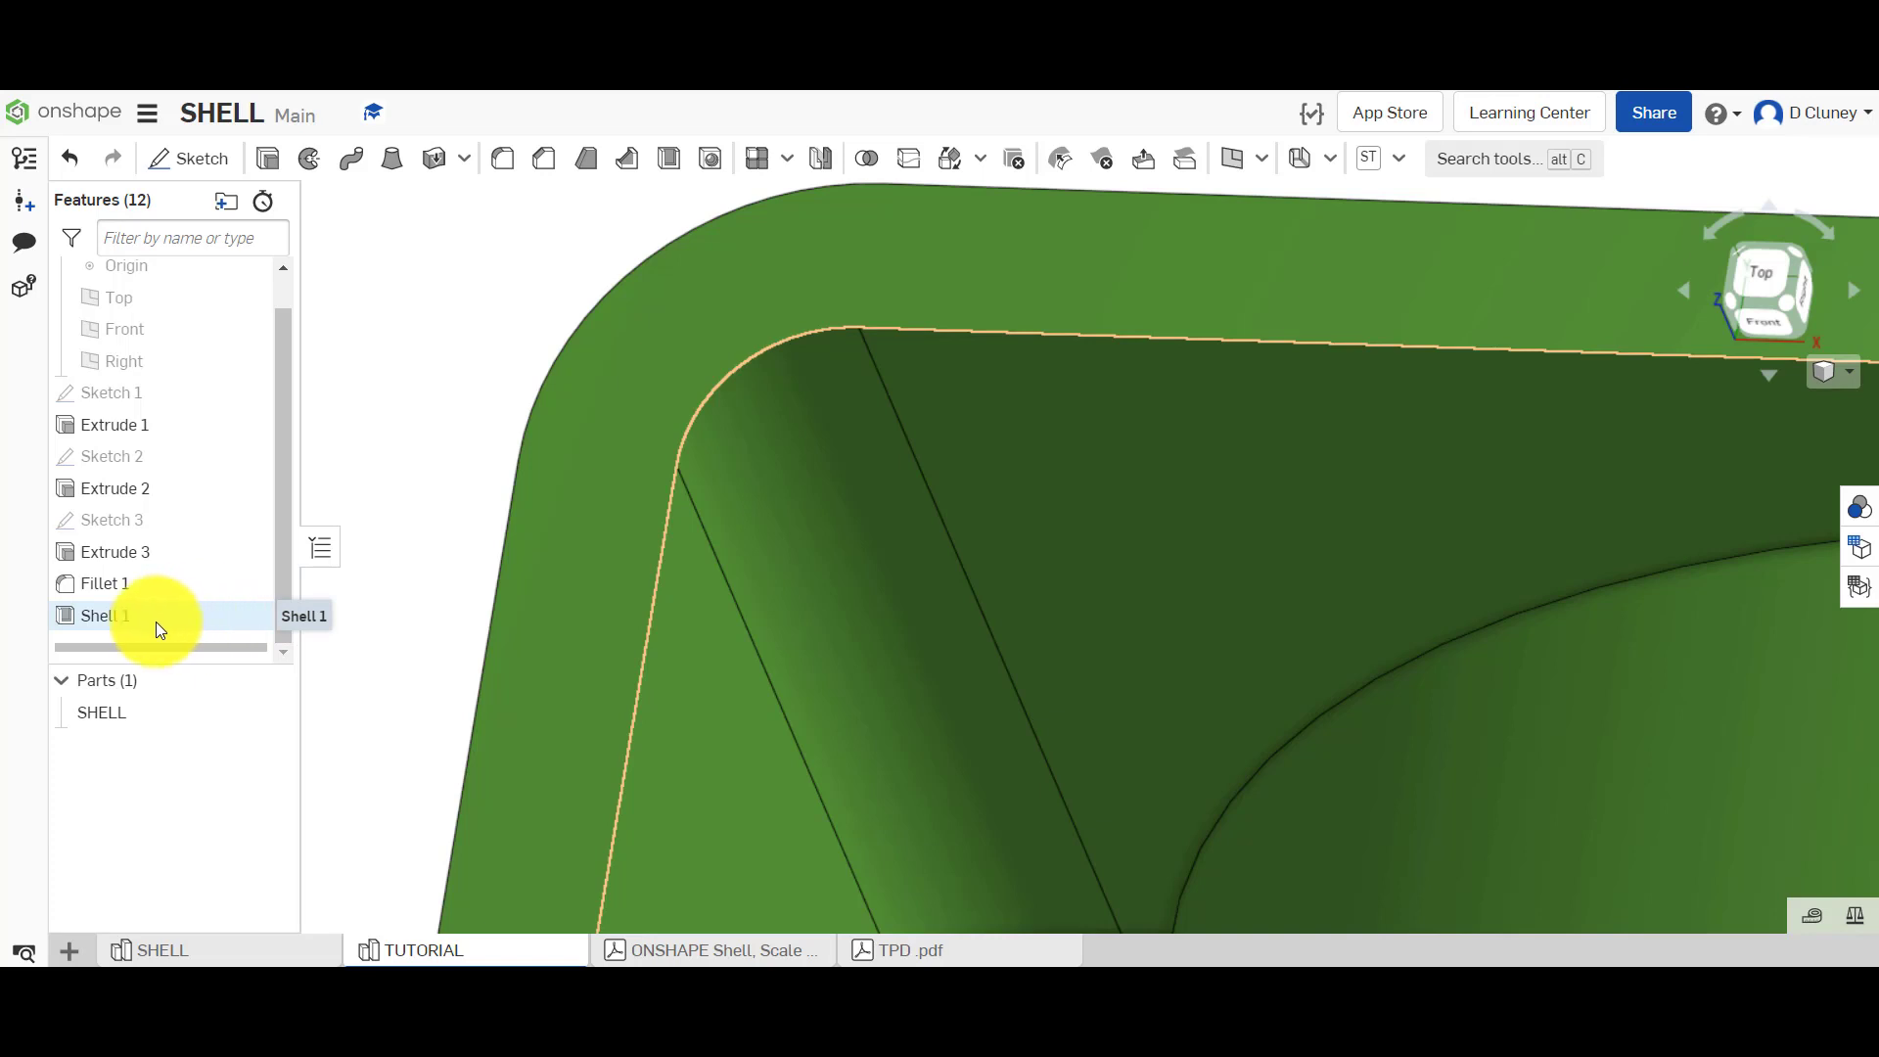
left_click_drag(113, 618, 197, 572)
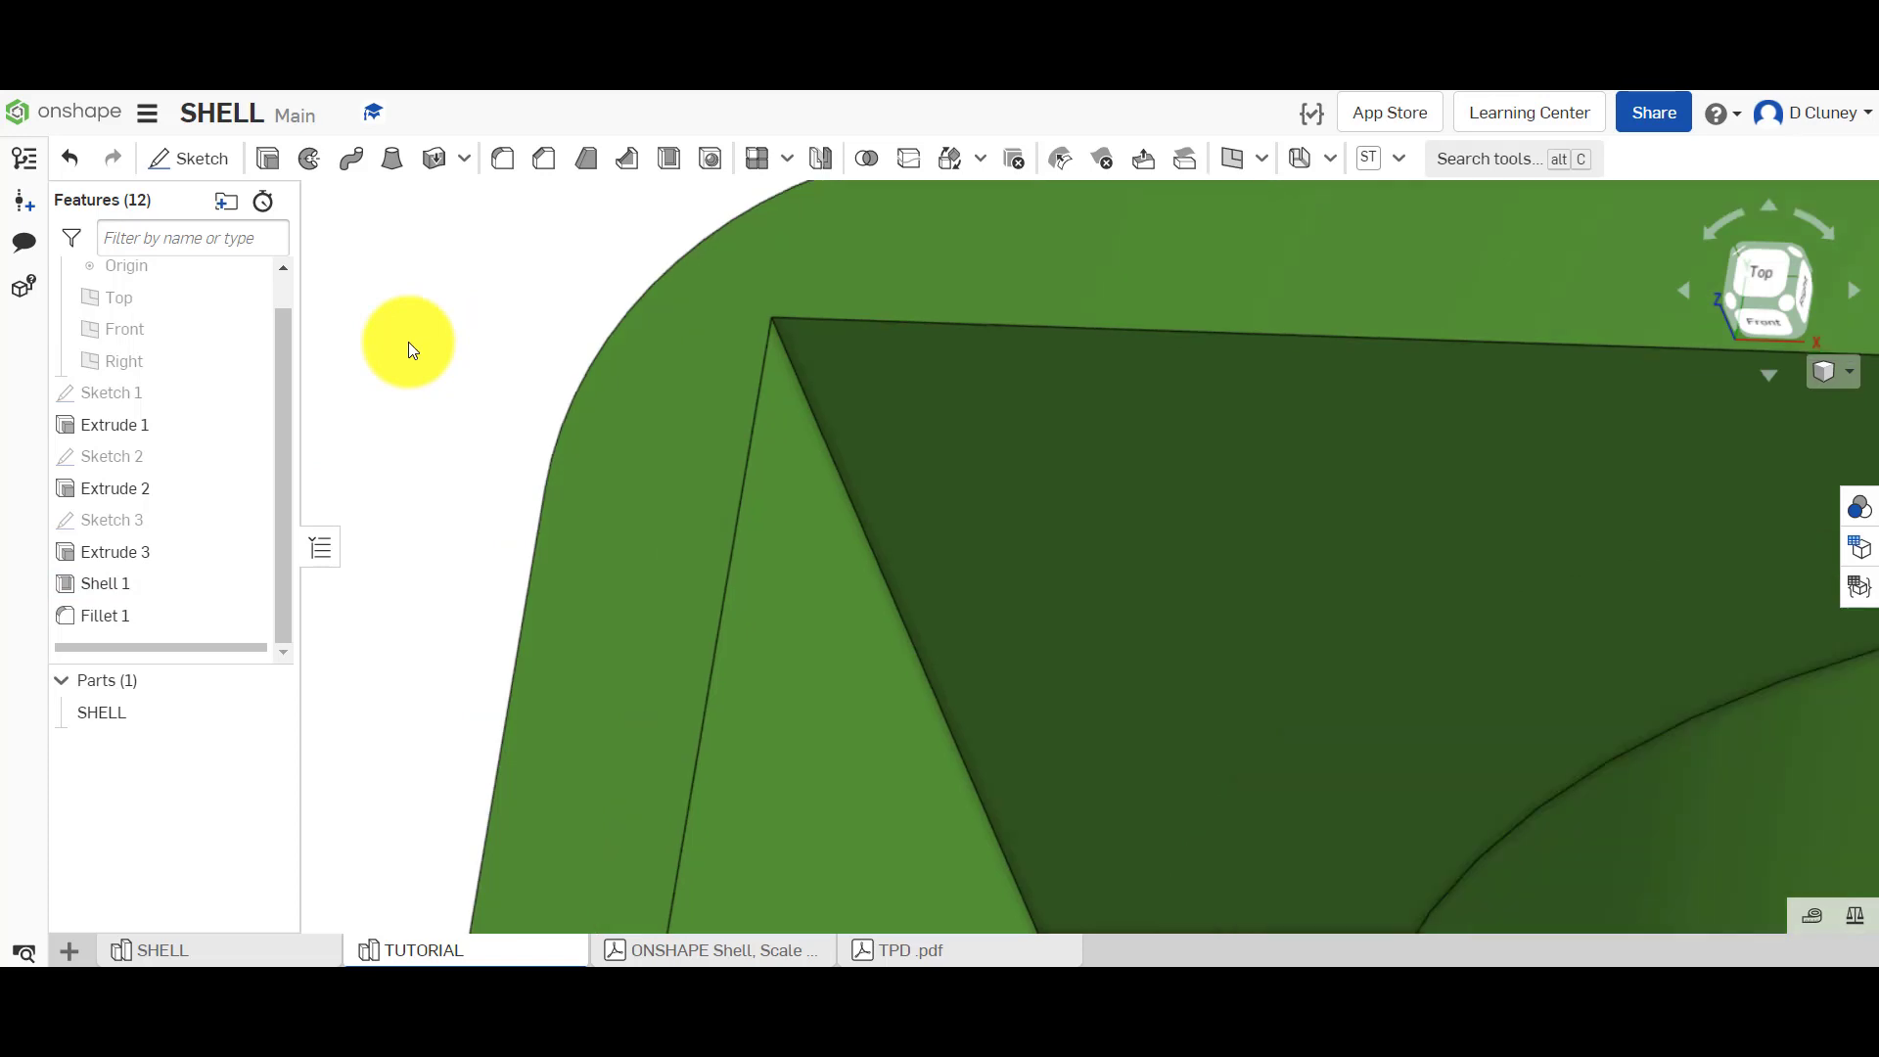
scroll(409, 341, "down", 3)
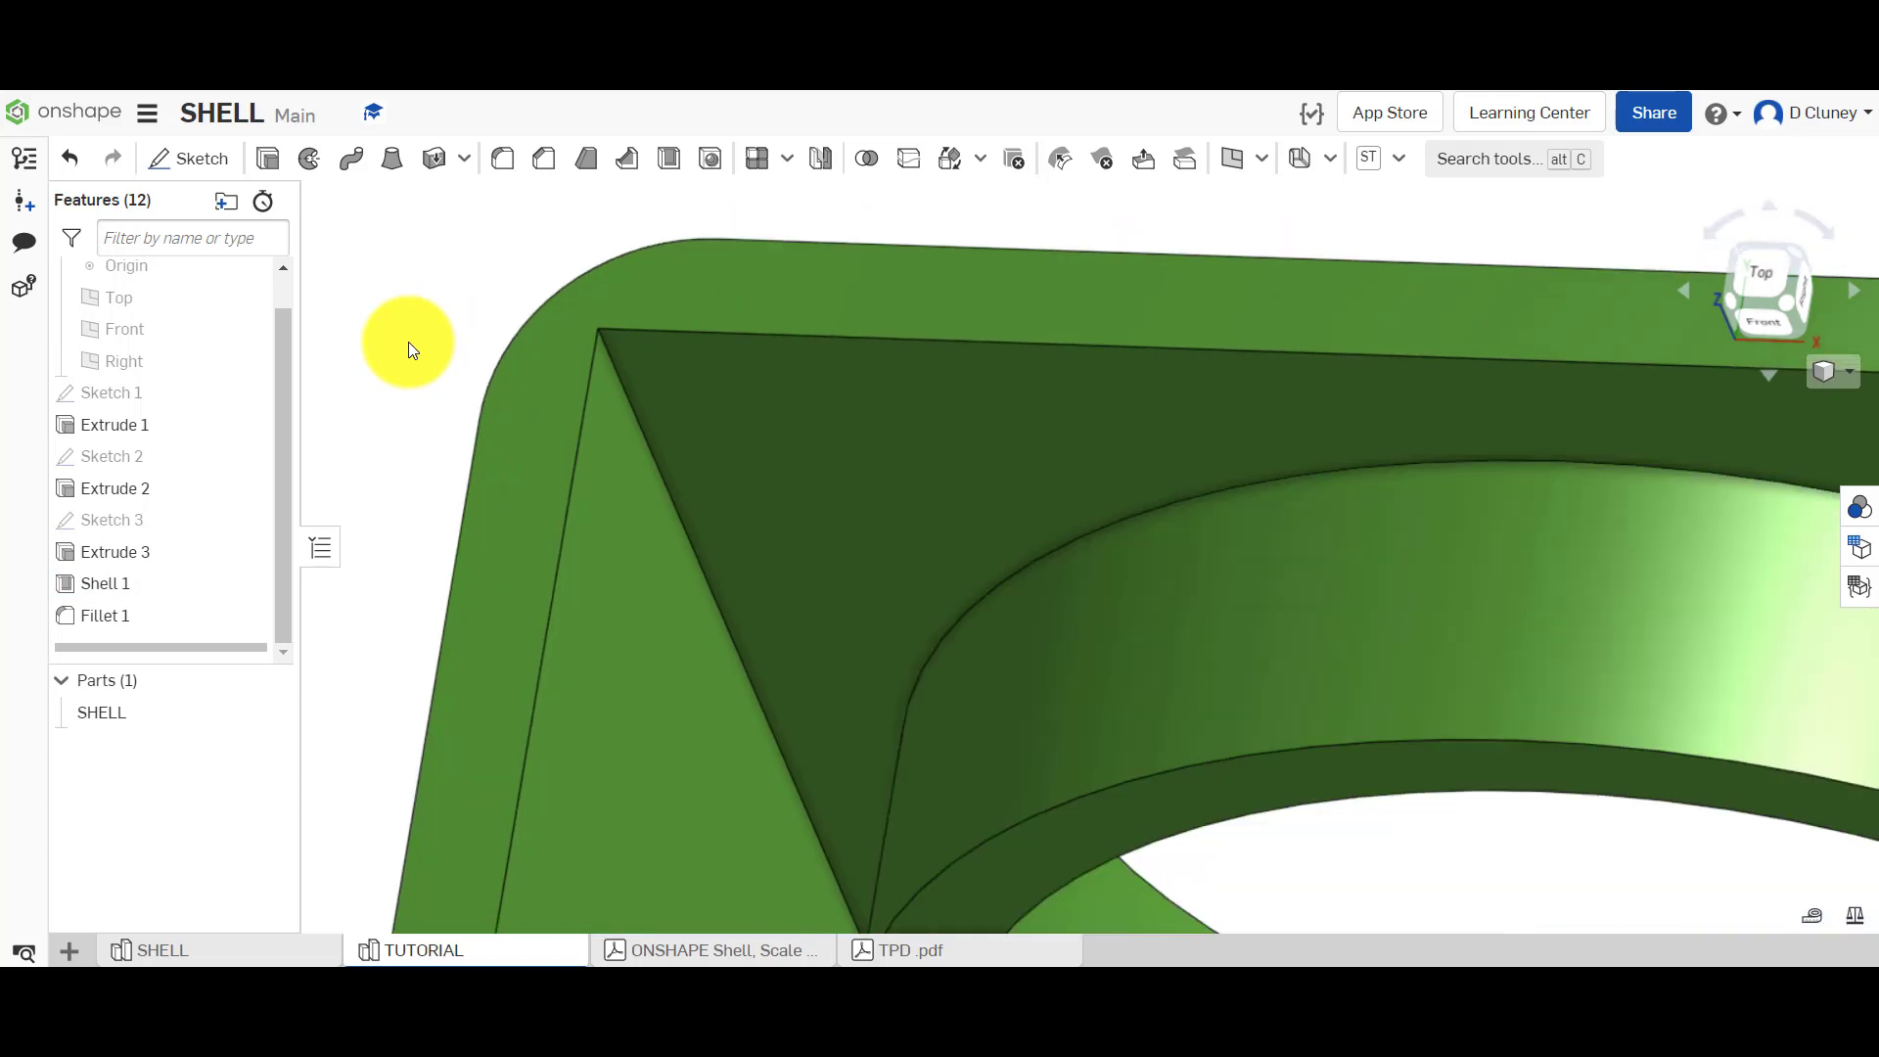
right_click_drag(399, 322, 469, 359)
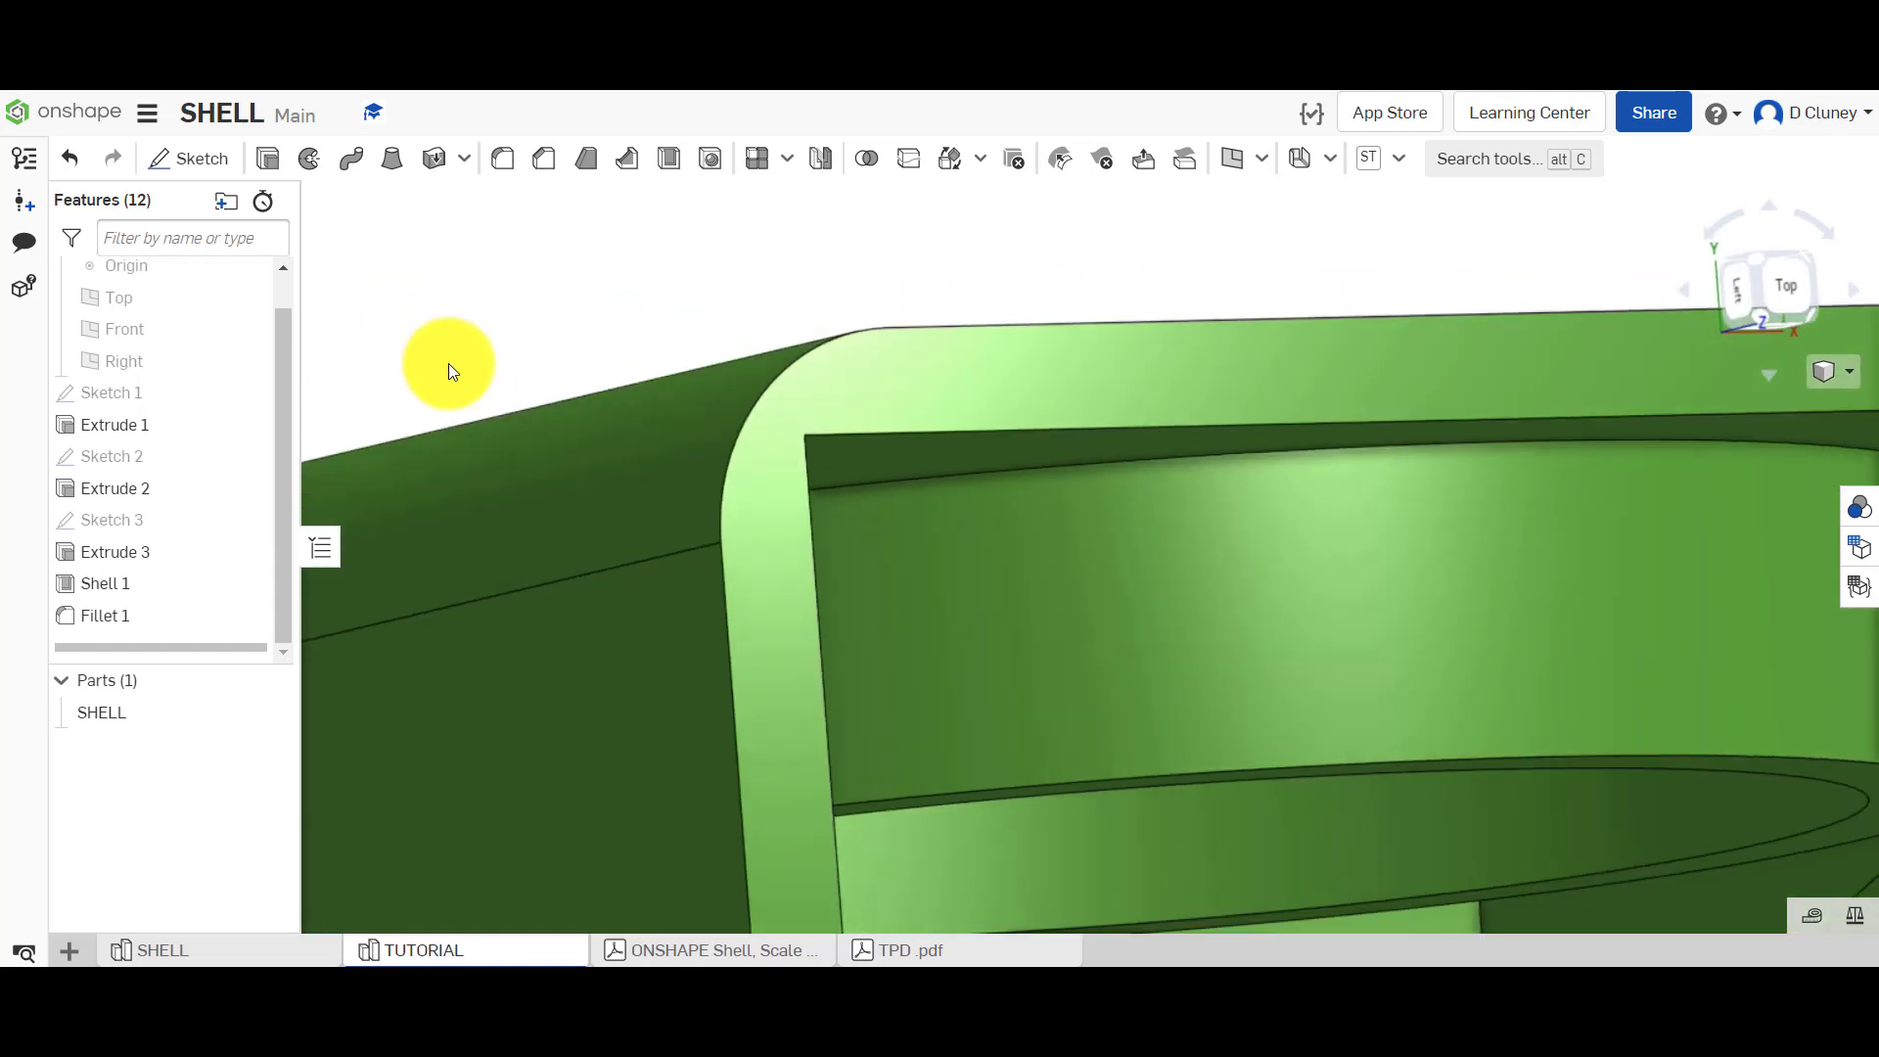
Try a 10 mm radius for the fillet that follows the shell, and undo the radius change.
right_click(123, 614)
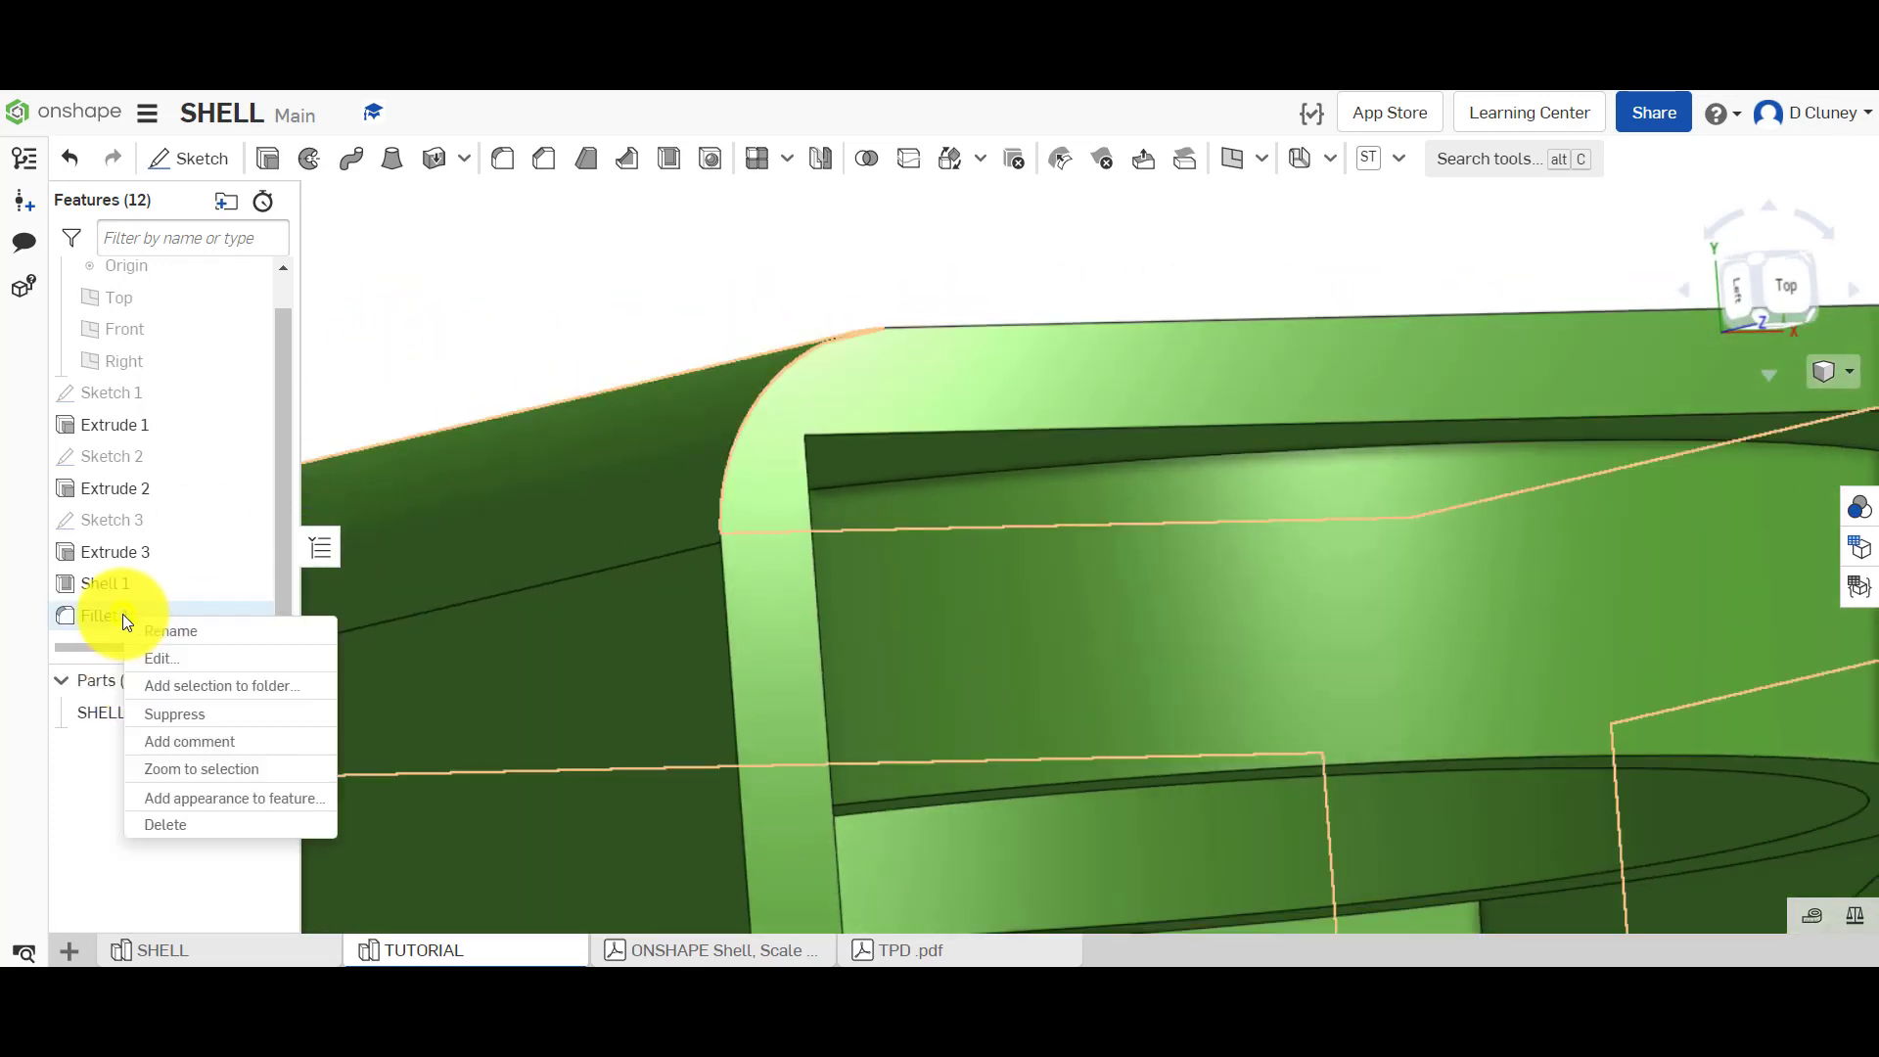
left_click(194, 661)
left_click(495, 442)
type("15")
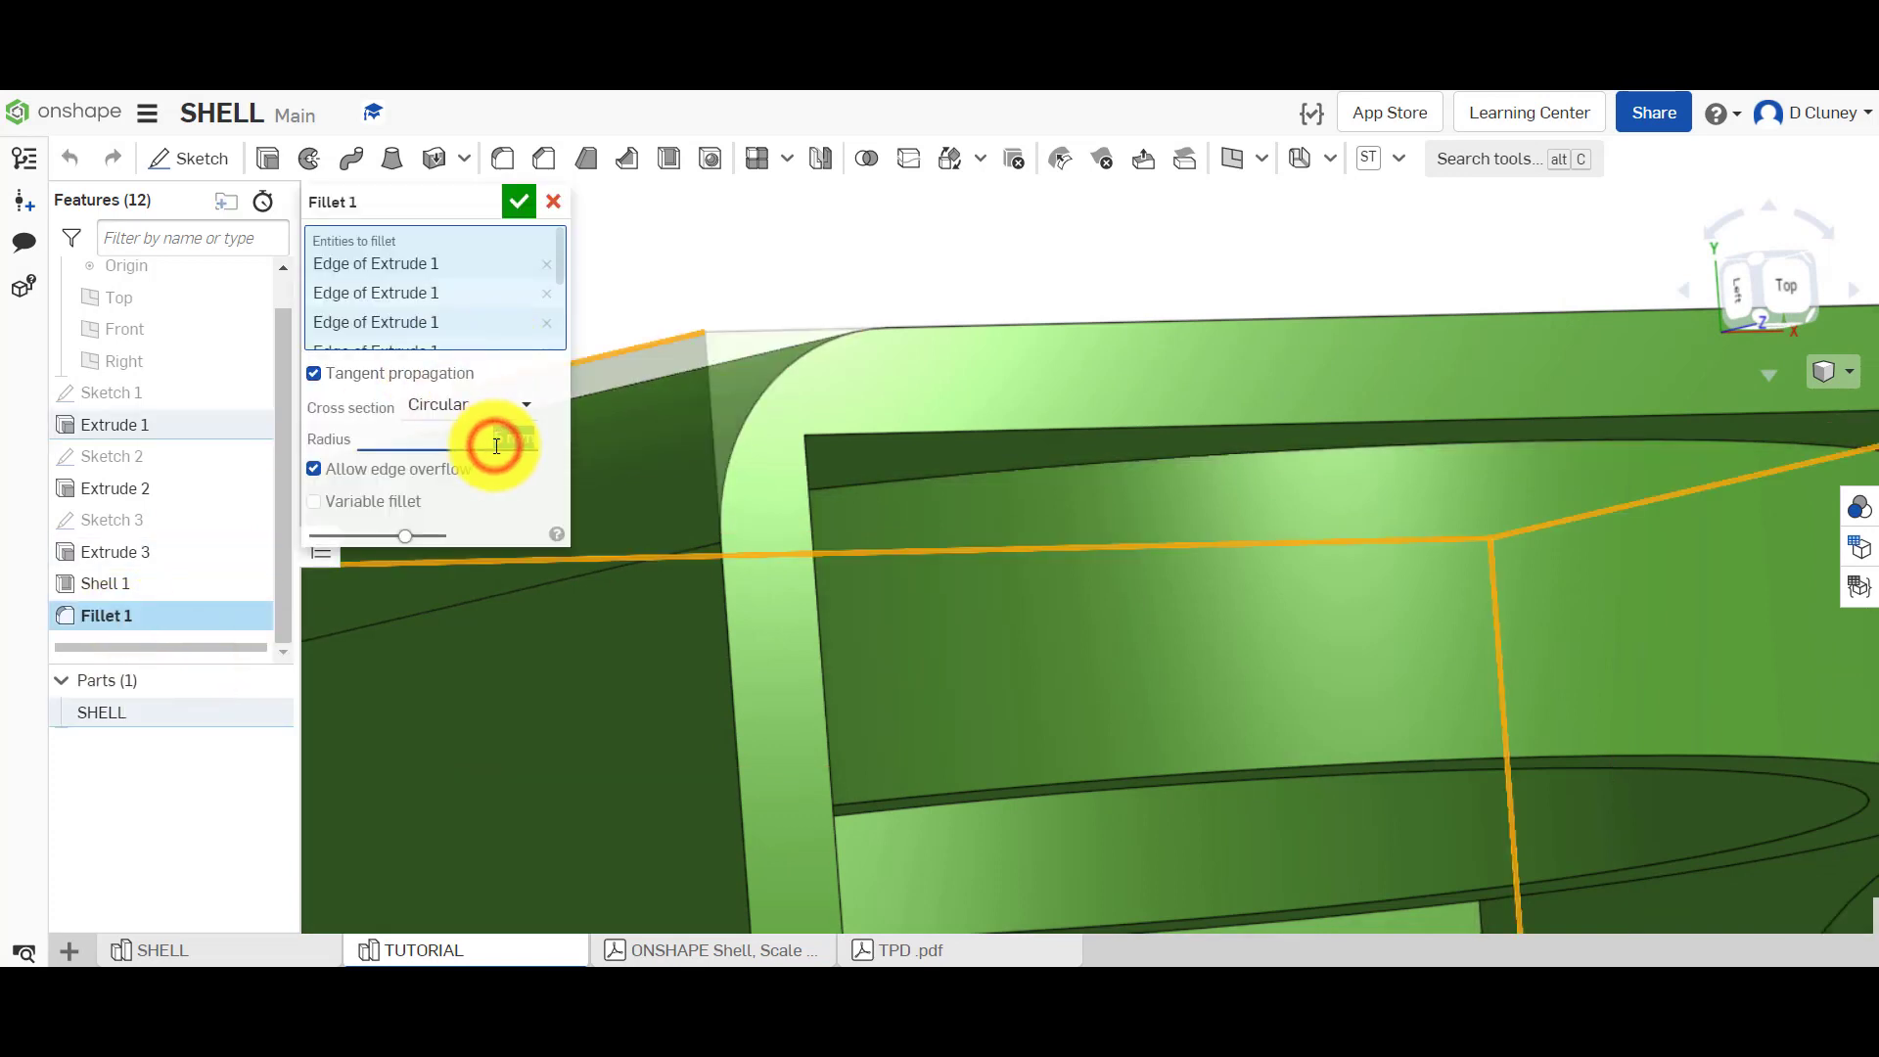
key("Return")
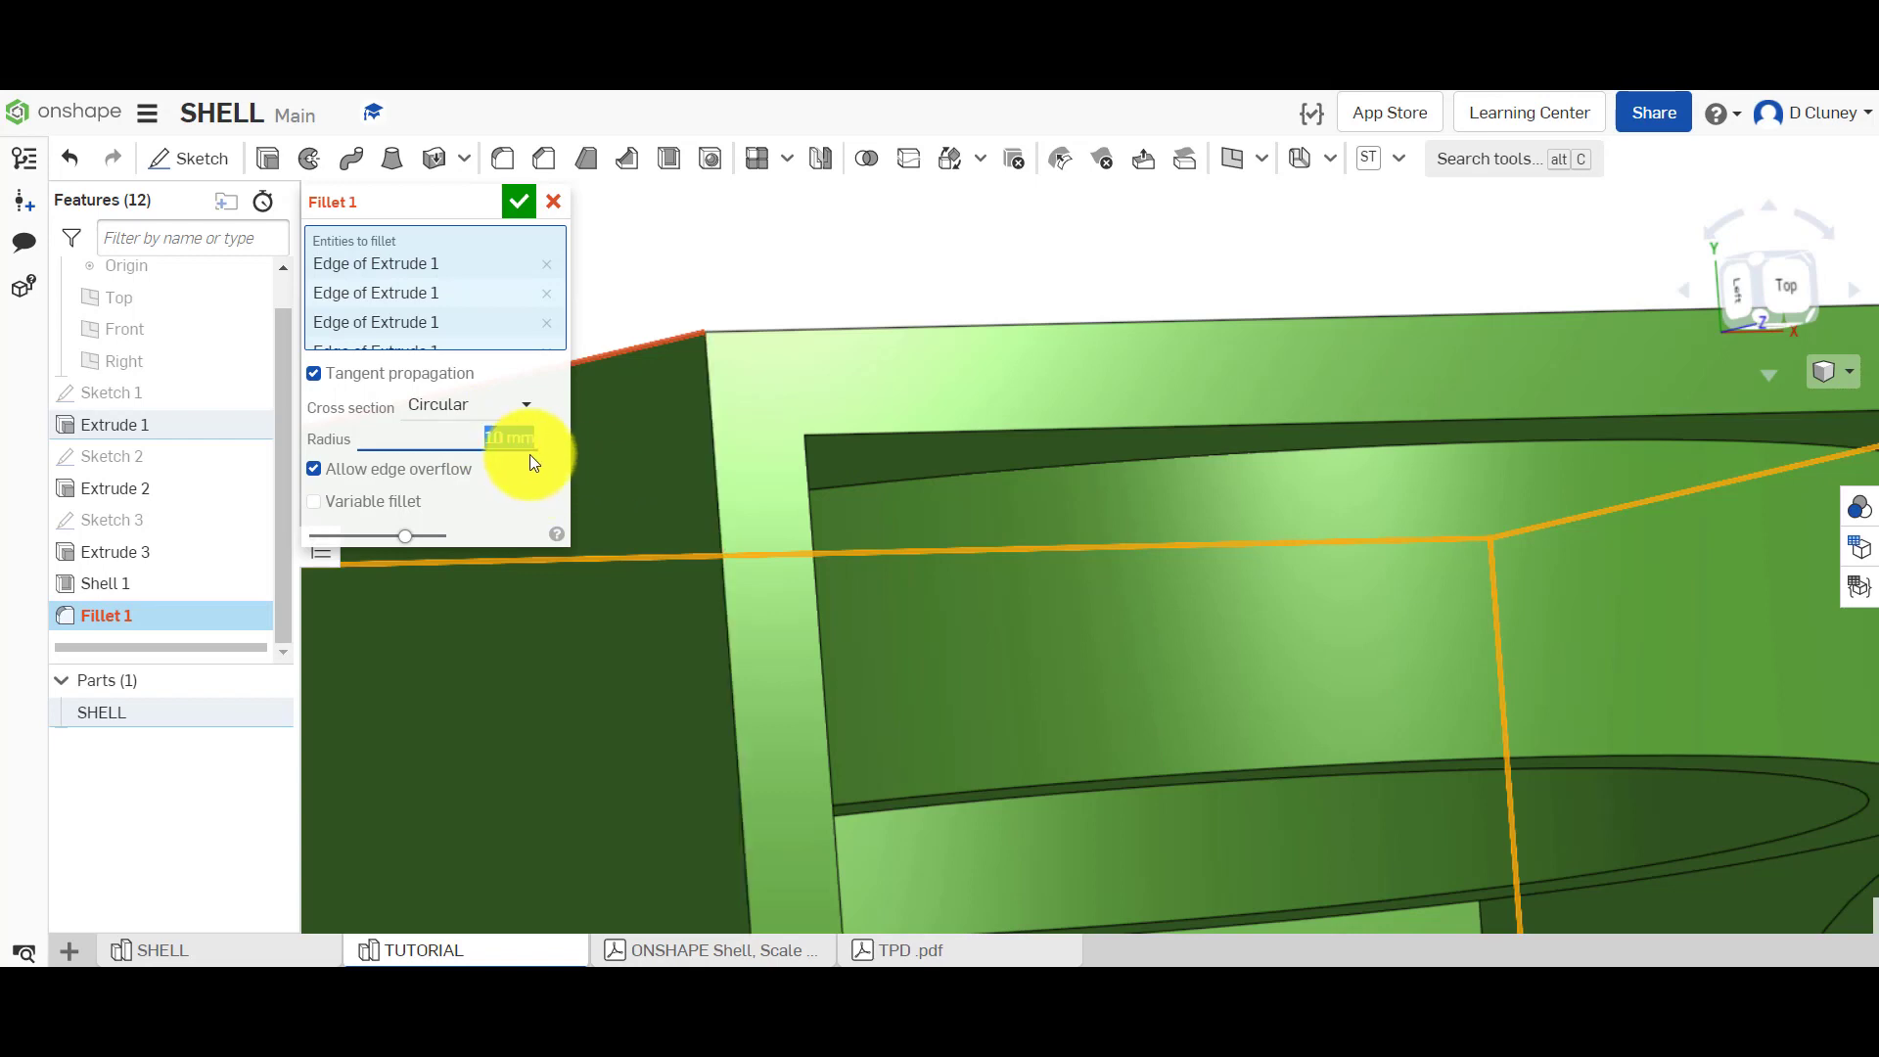
key("Return")
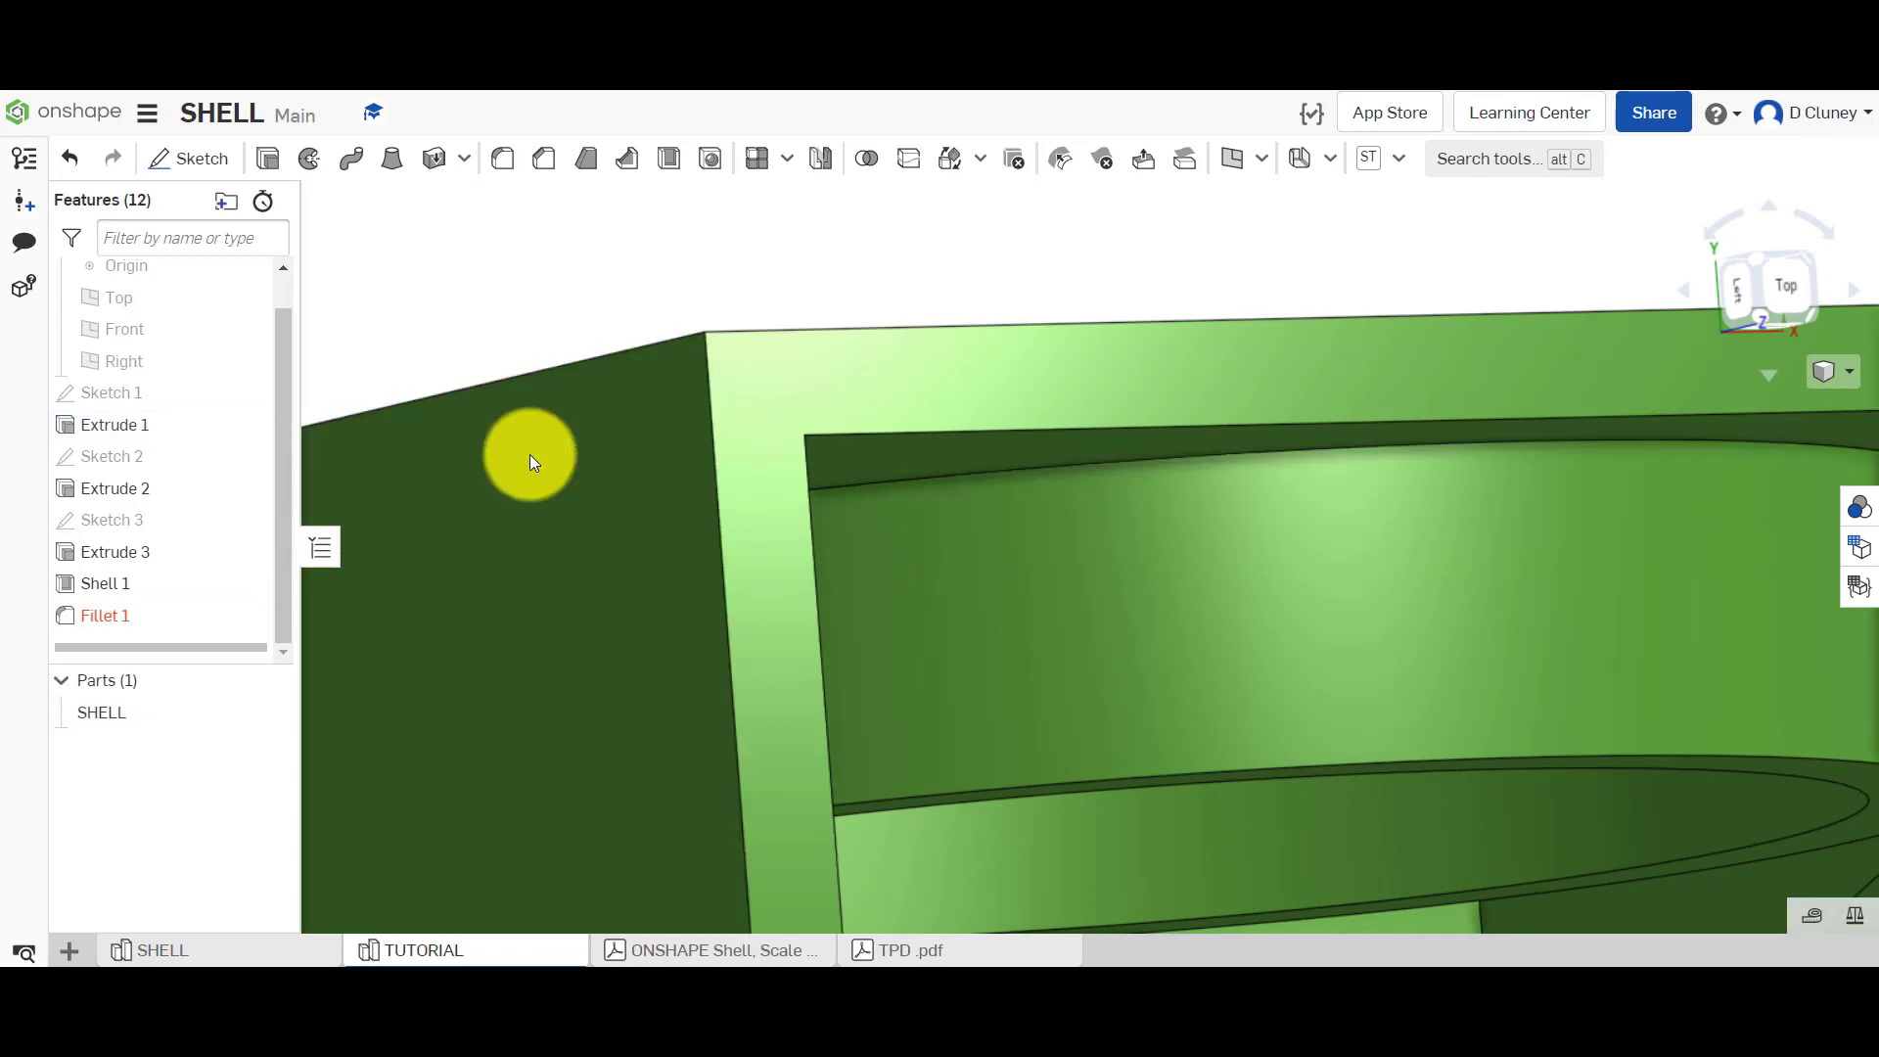
mouse_move(196, 615)
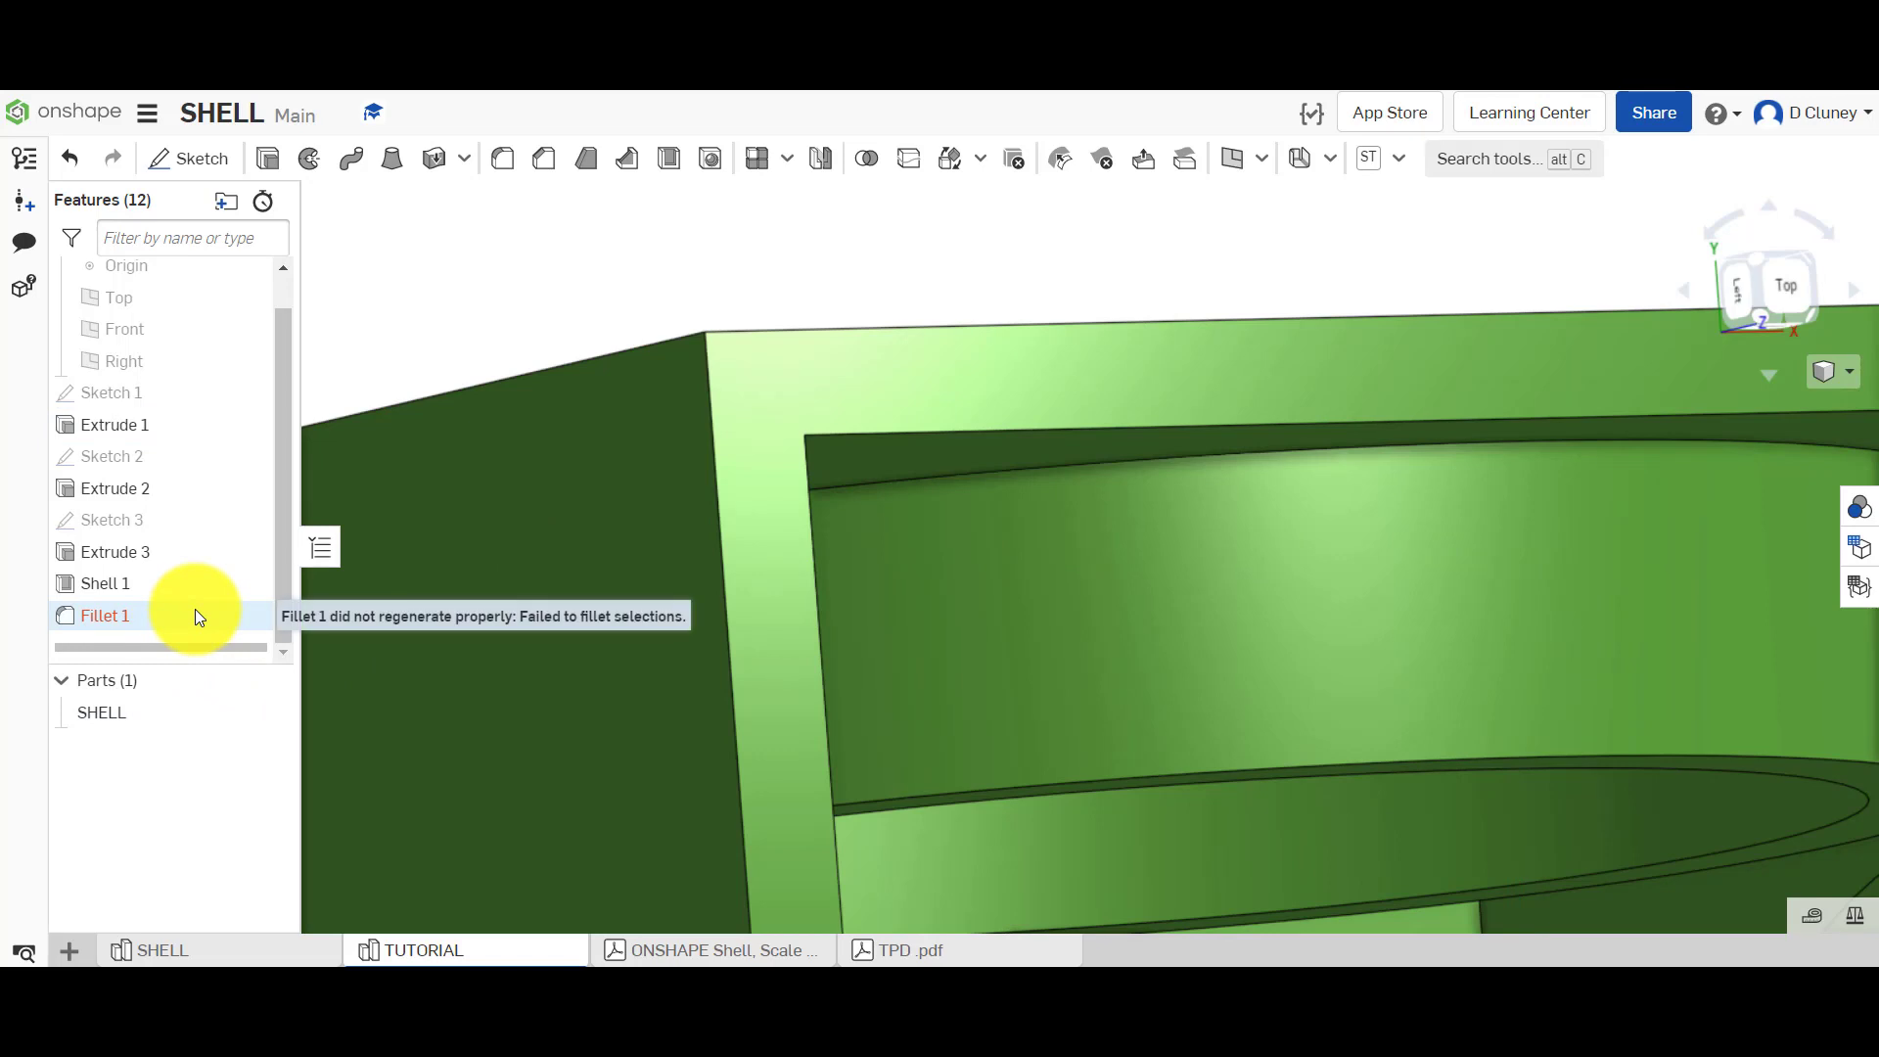
key("ctrl+z")
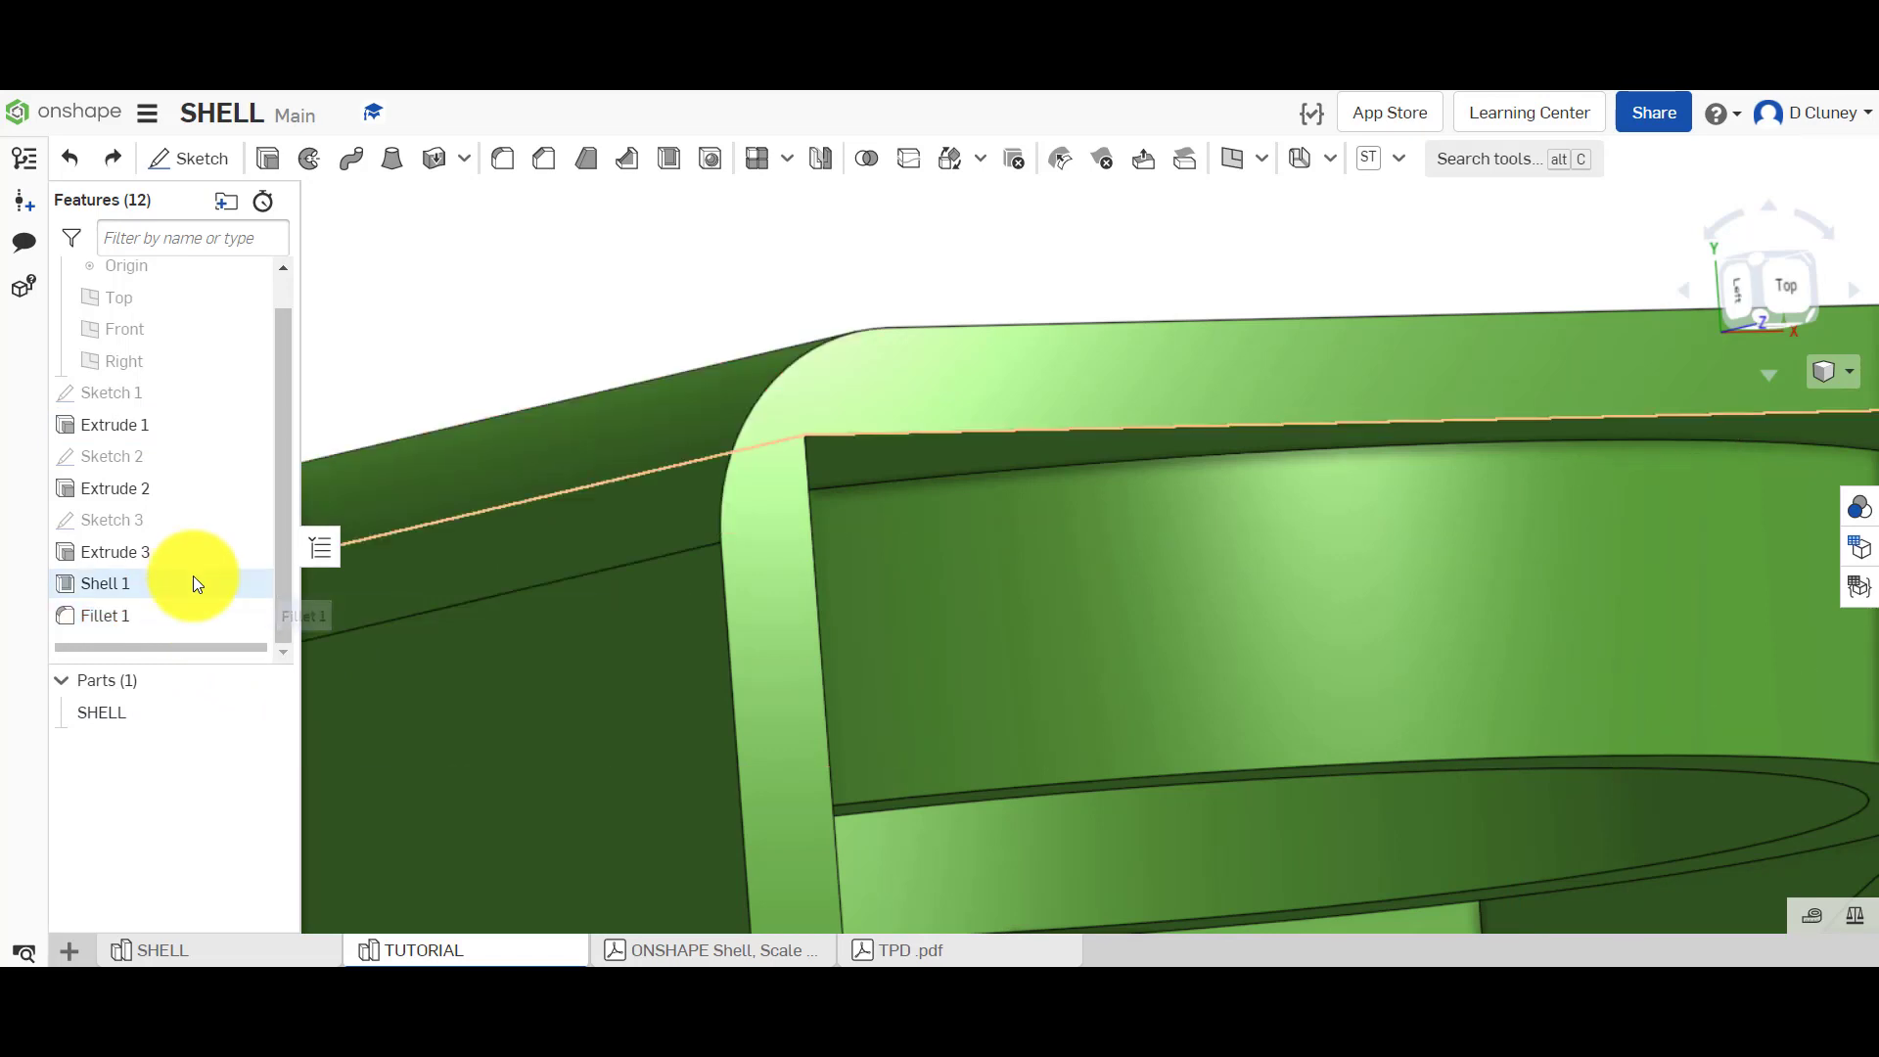
Reorder the shell feature to after the fillet and show the whole part in an isometric view.
left_click_drag(116, 586, 158, 624)
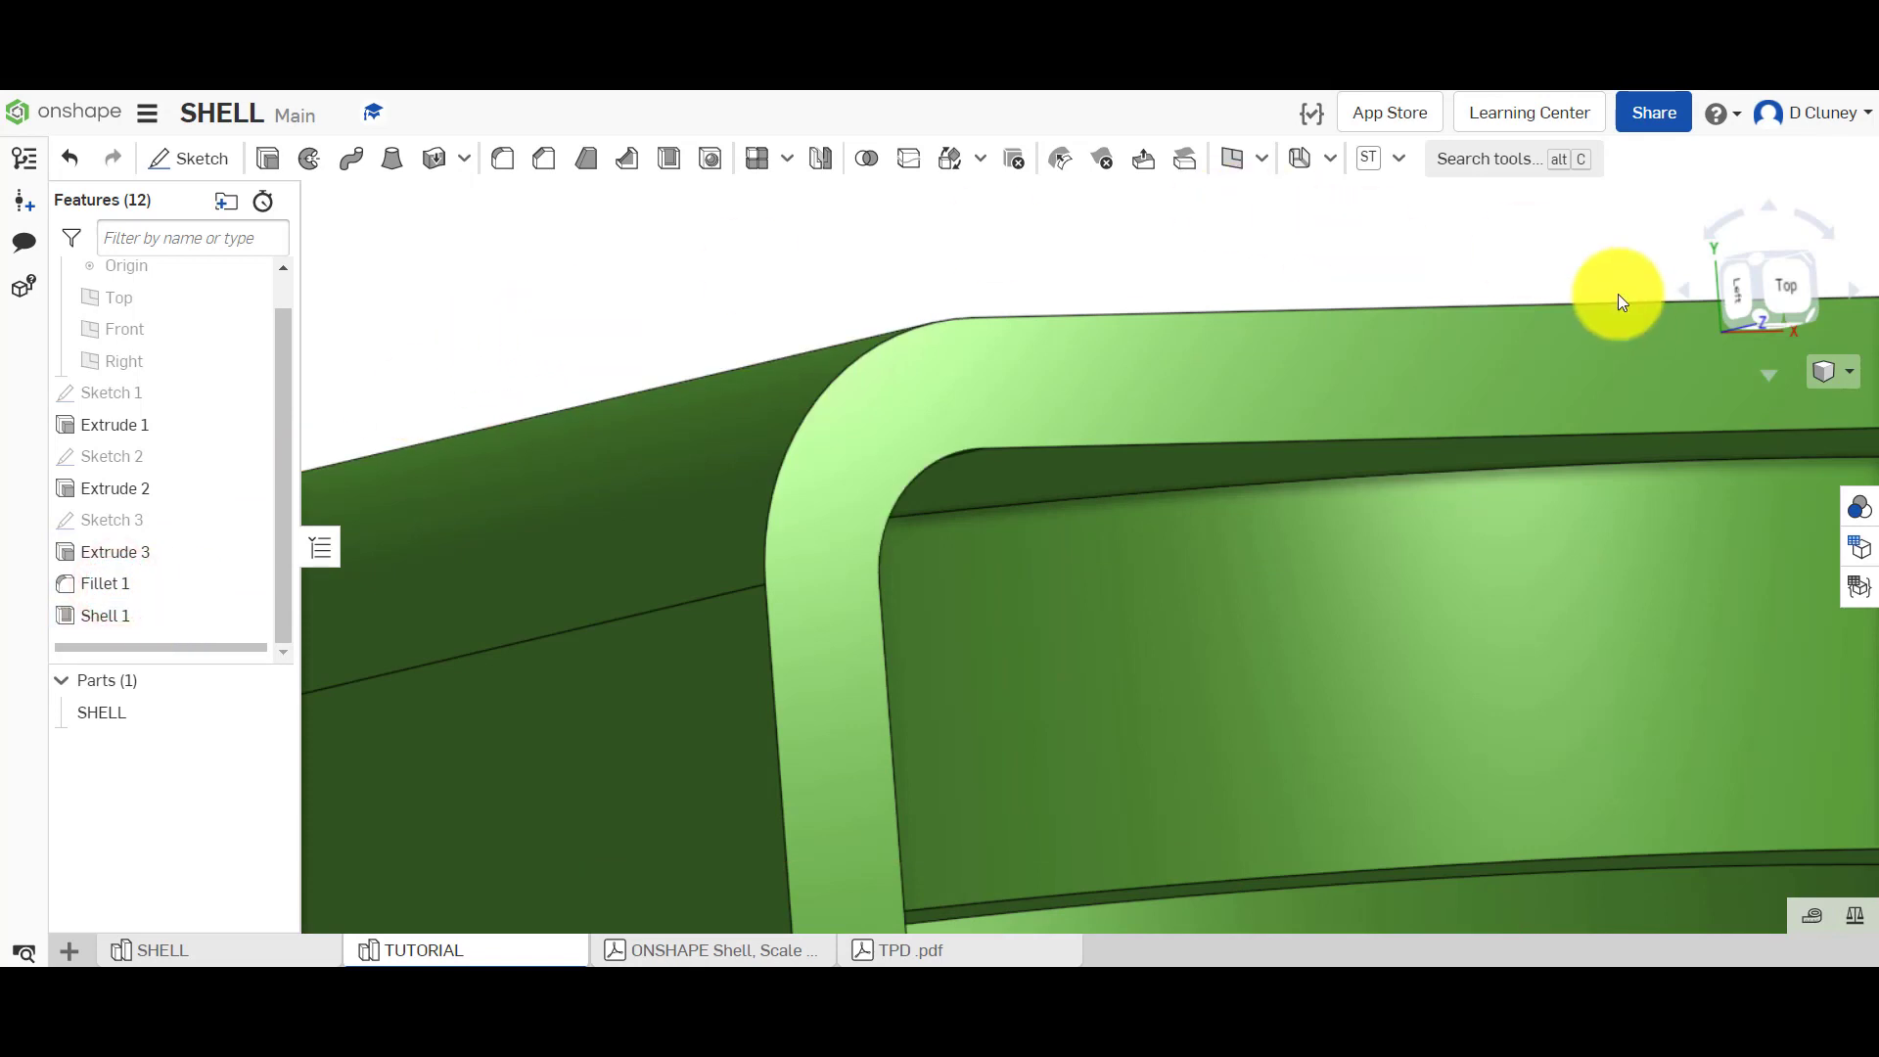
left_click(1810, 310)
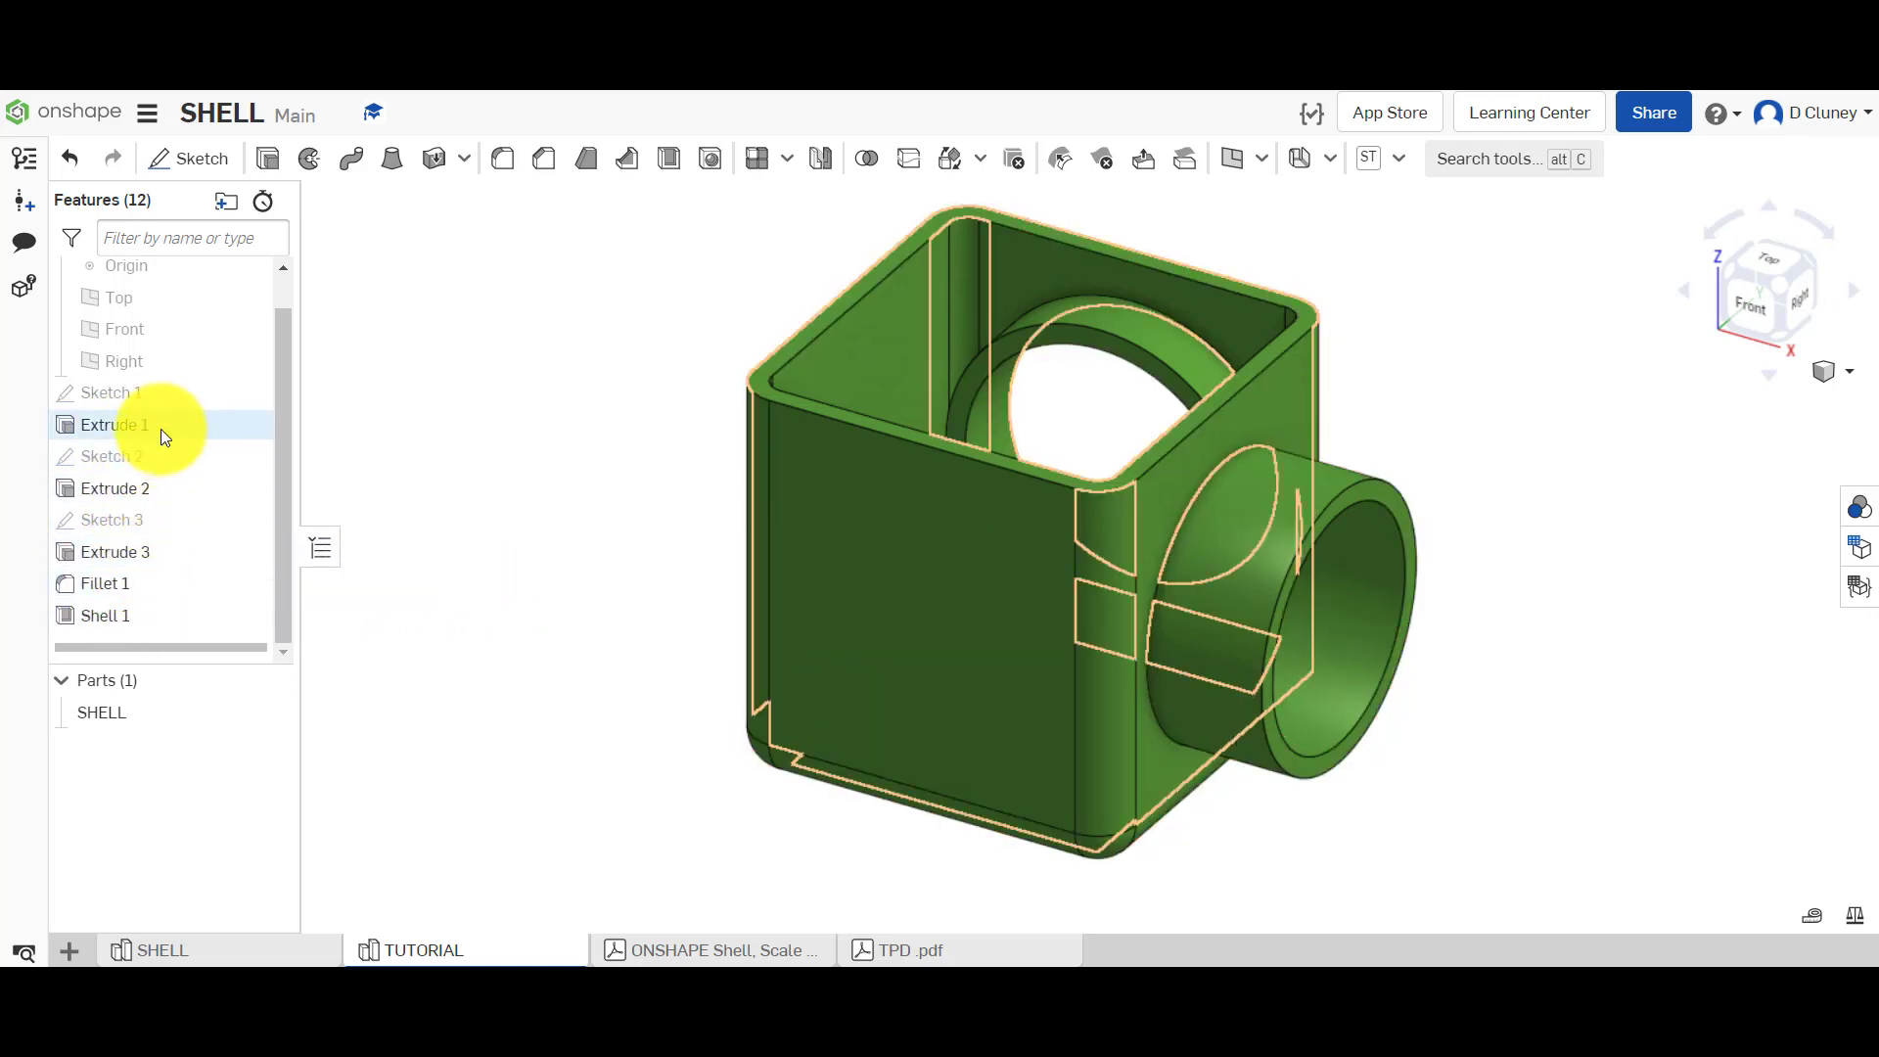
Reorder the shell to directly before Extrude 2, roll the history back to before the shell, and advance it through Sketch 3.
mouse_move(117, 612)
left_mouse_down()
mouse_move(152, 616)
mouse_move(195, 577)
mouse_move(210, 474)
left_mouse_up()
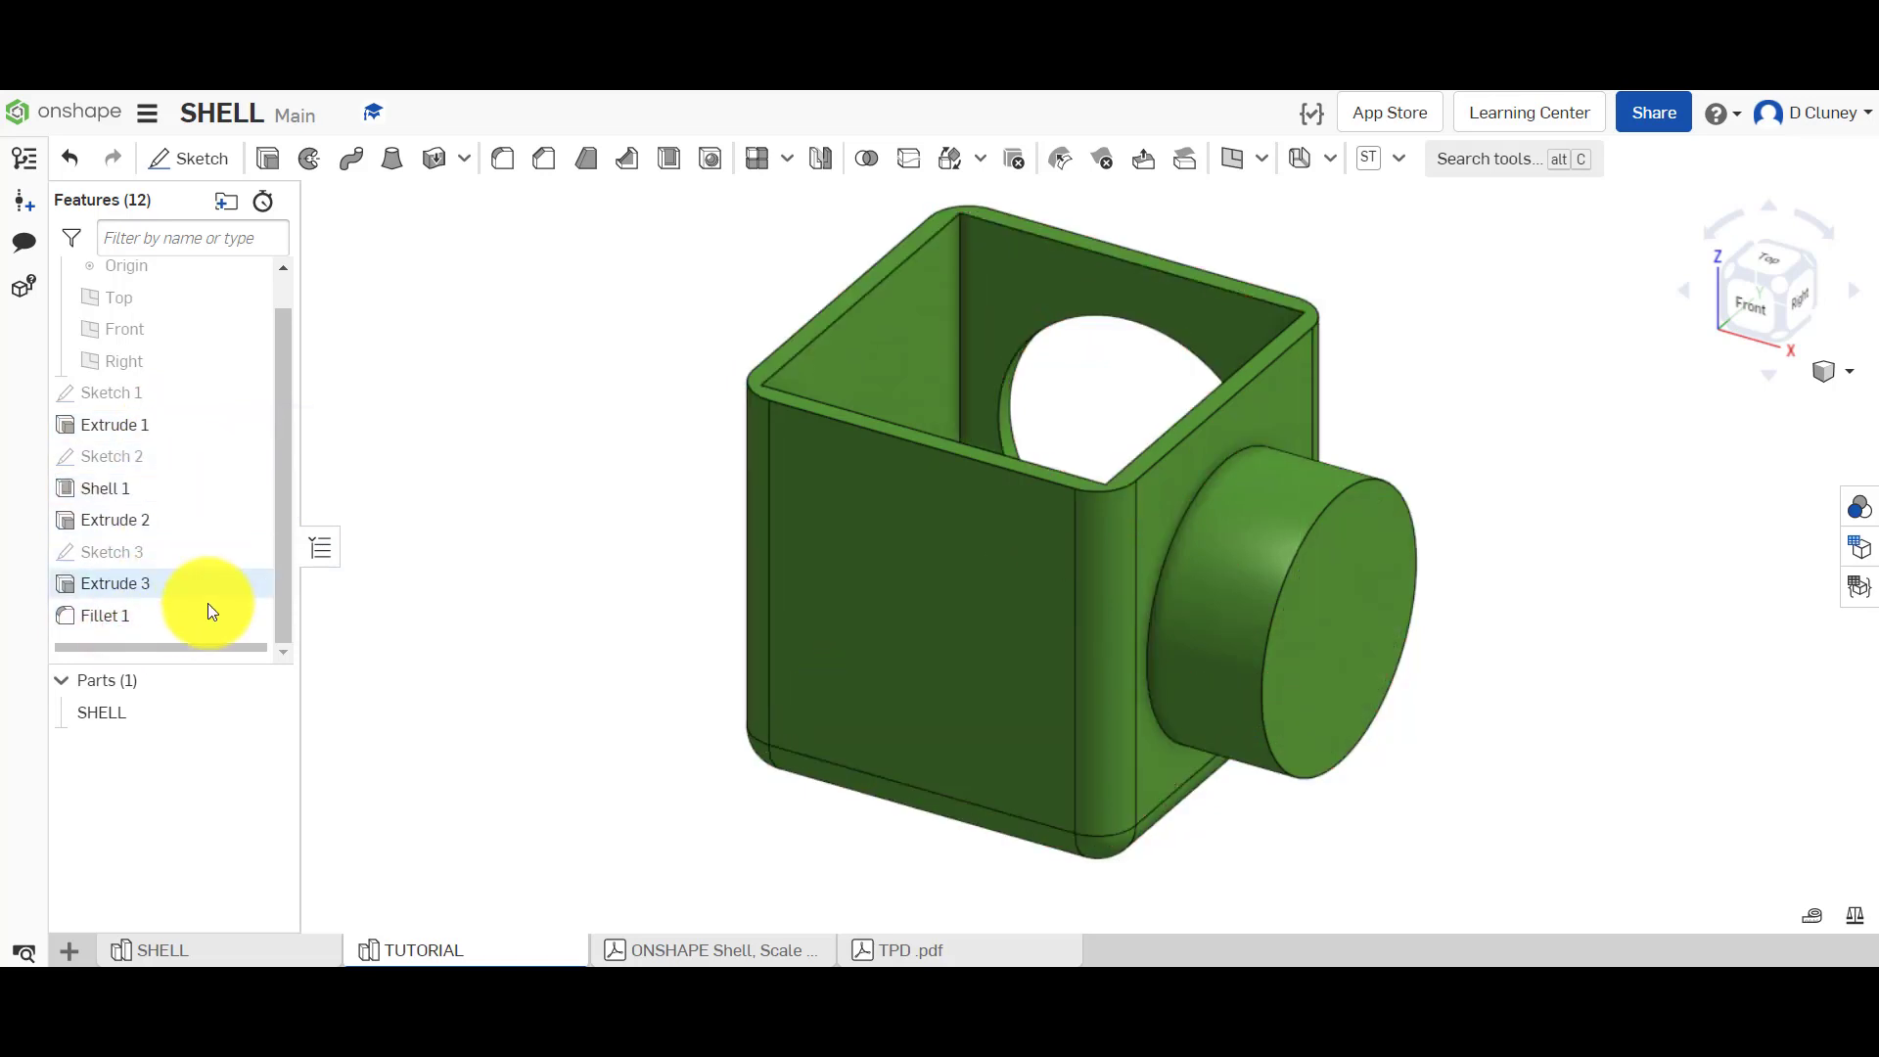
left_click_drag(212, 647, 213, 482)
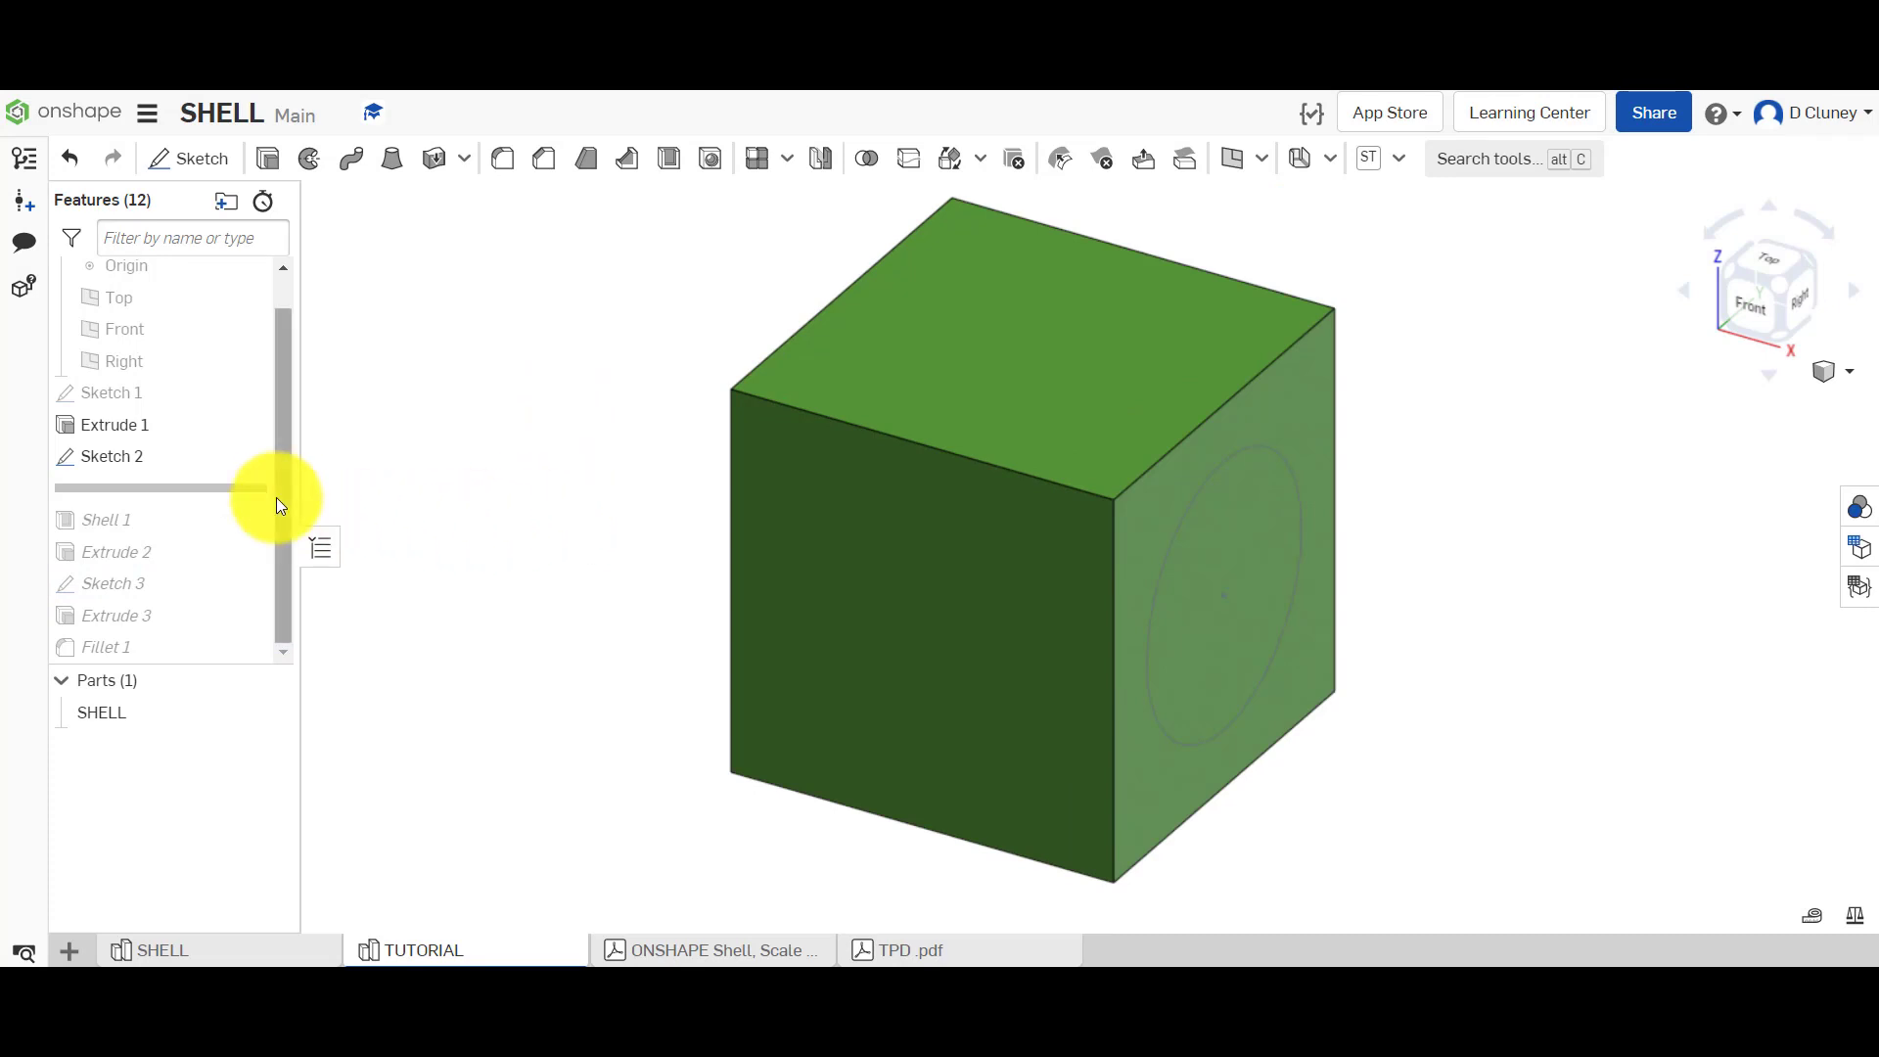
left_click_drag(225, 494, 222, 533)
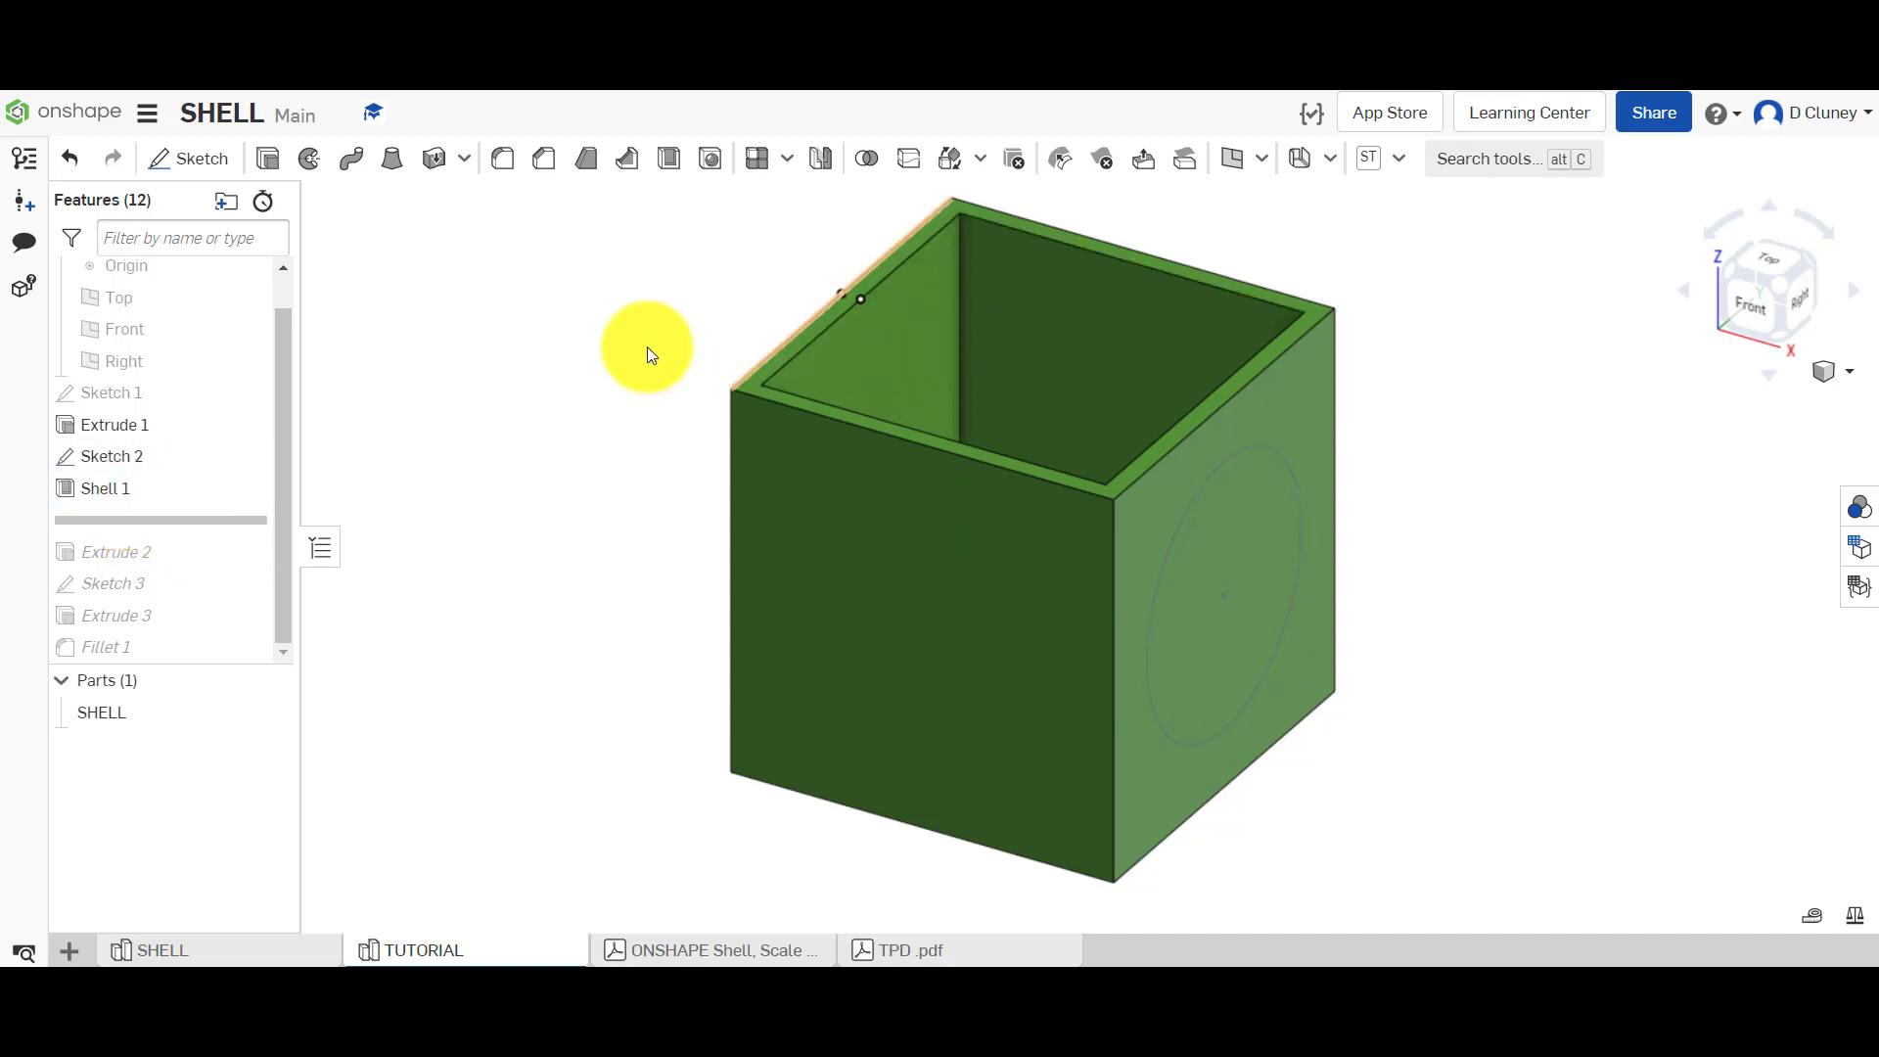
left_click_drag(225, 521, 219, 589)
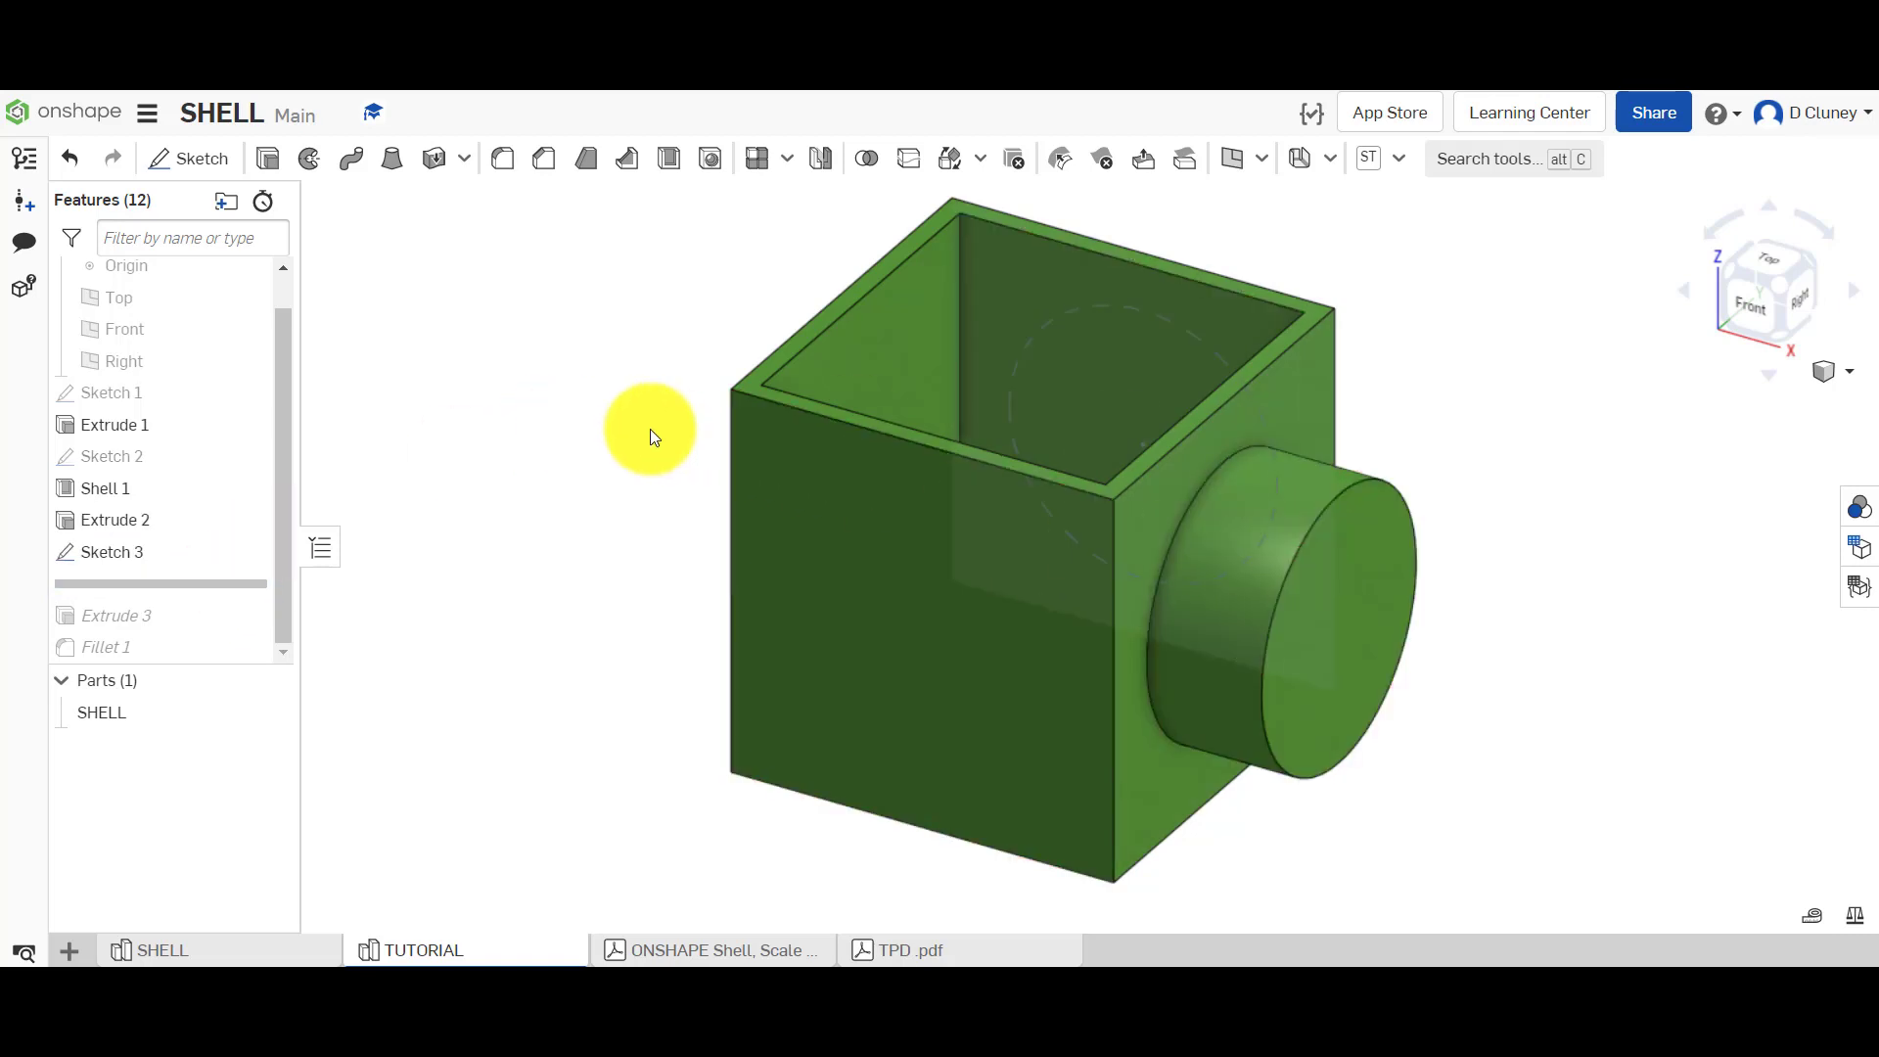
Section the part parallel to the block's front face, with the cutting plane about 21.1 mm into the body.
right_click_drag(603, 412, 745, 470)
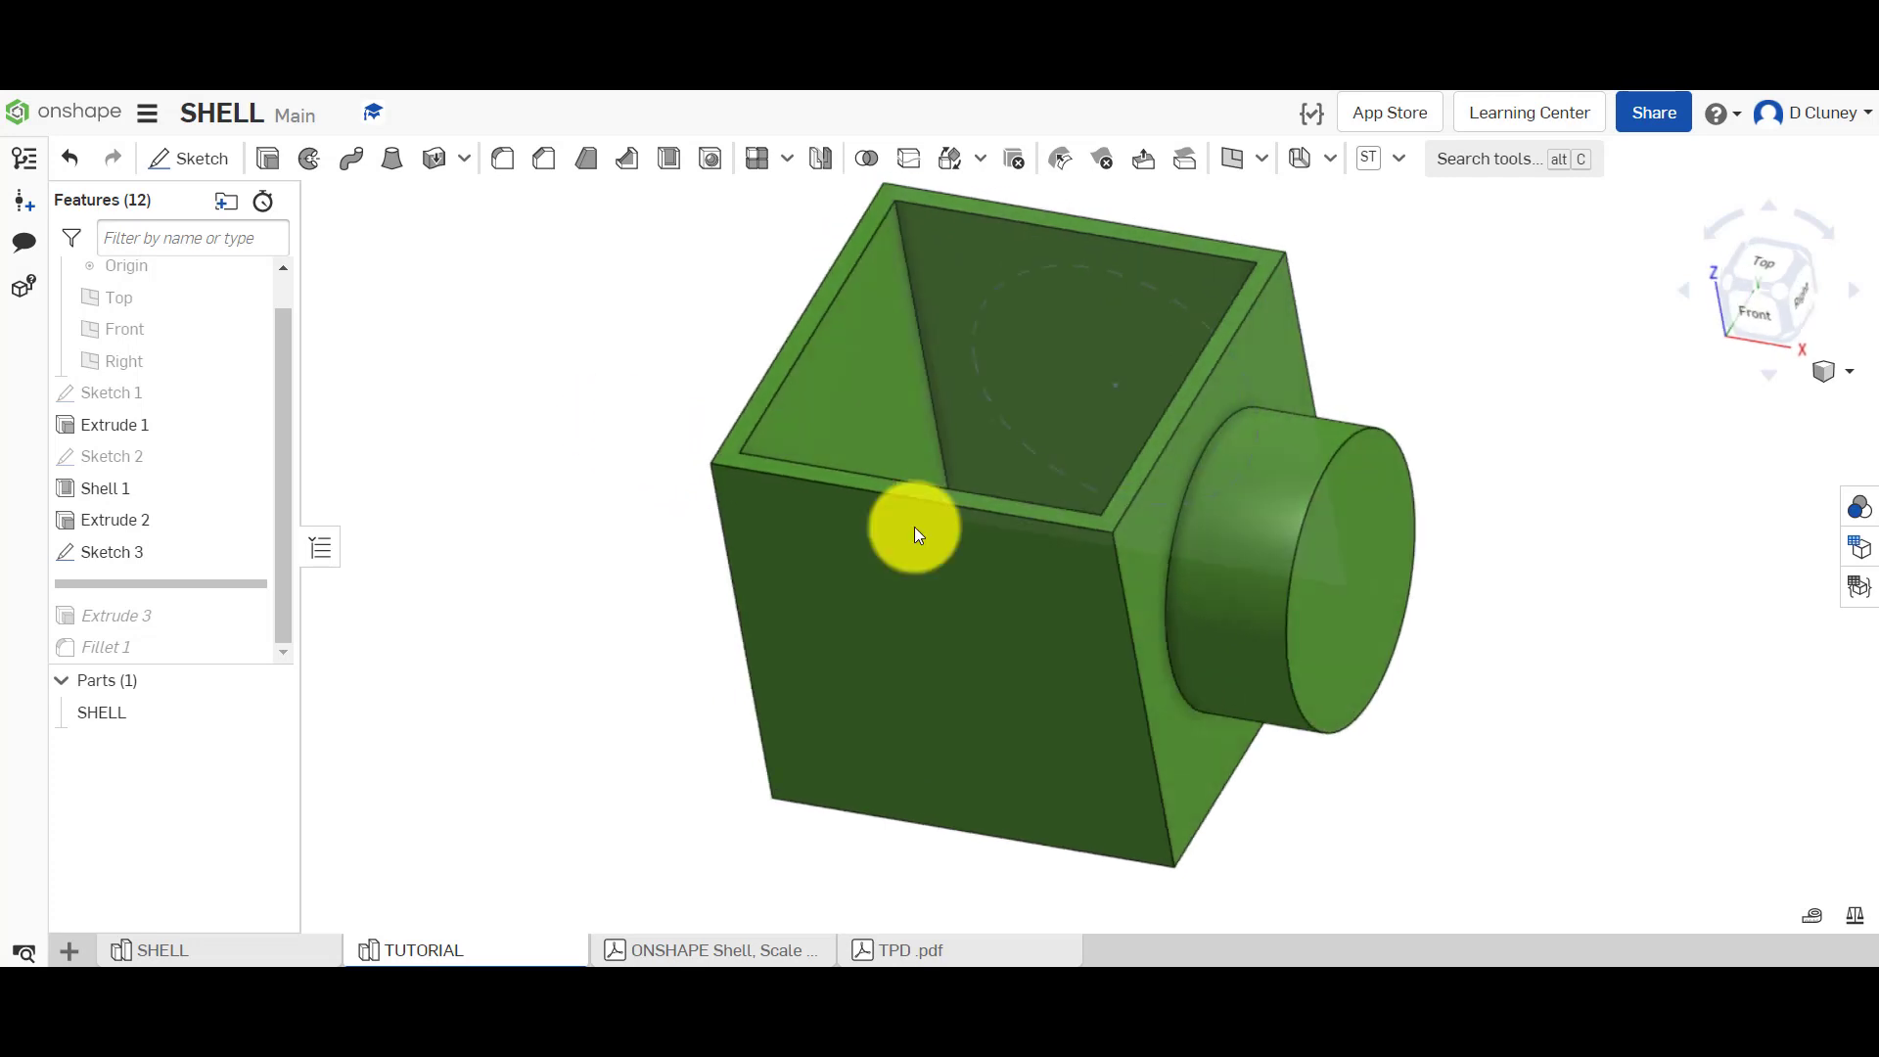
right_click(972, 647)
left_click(688, 626)
left_click(913, 638)
right_click(913, 639)
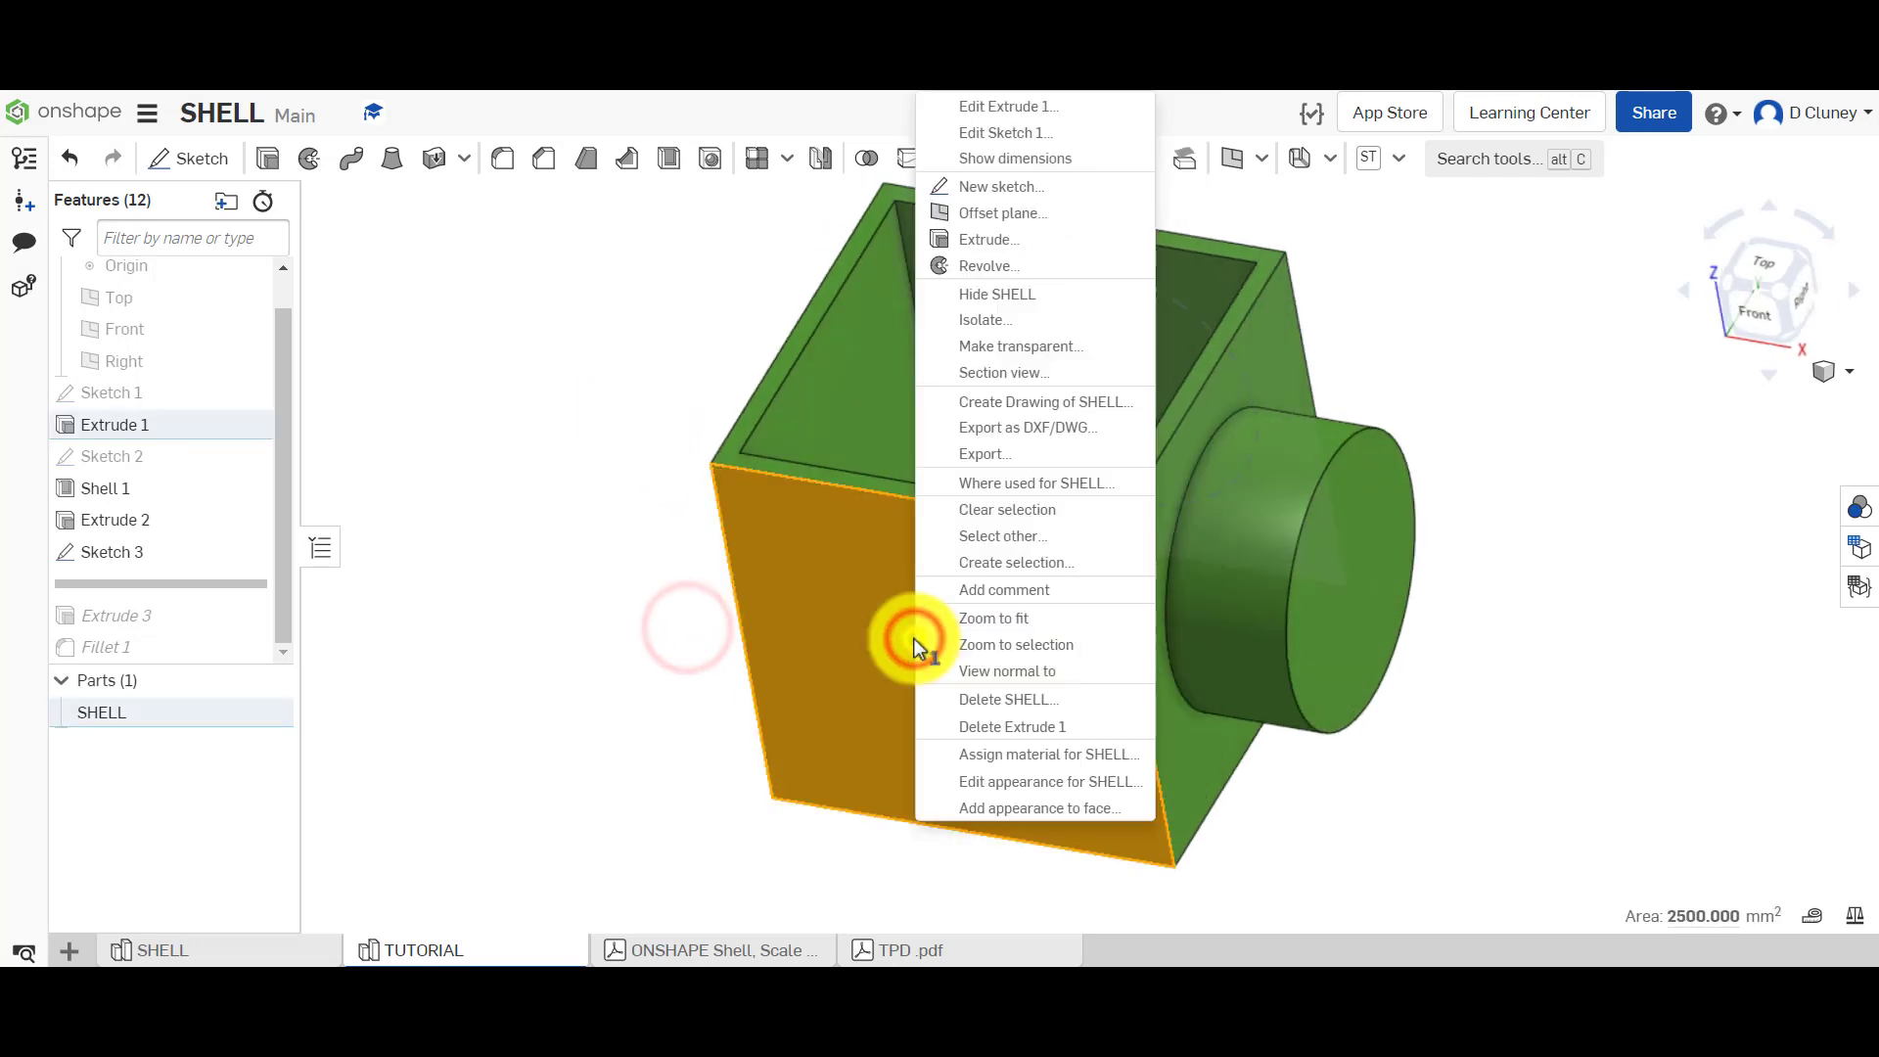
left_click(1009, 373)
left_click_drag(903, 730, 967, 607)
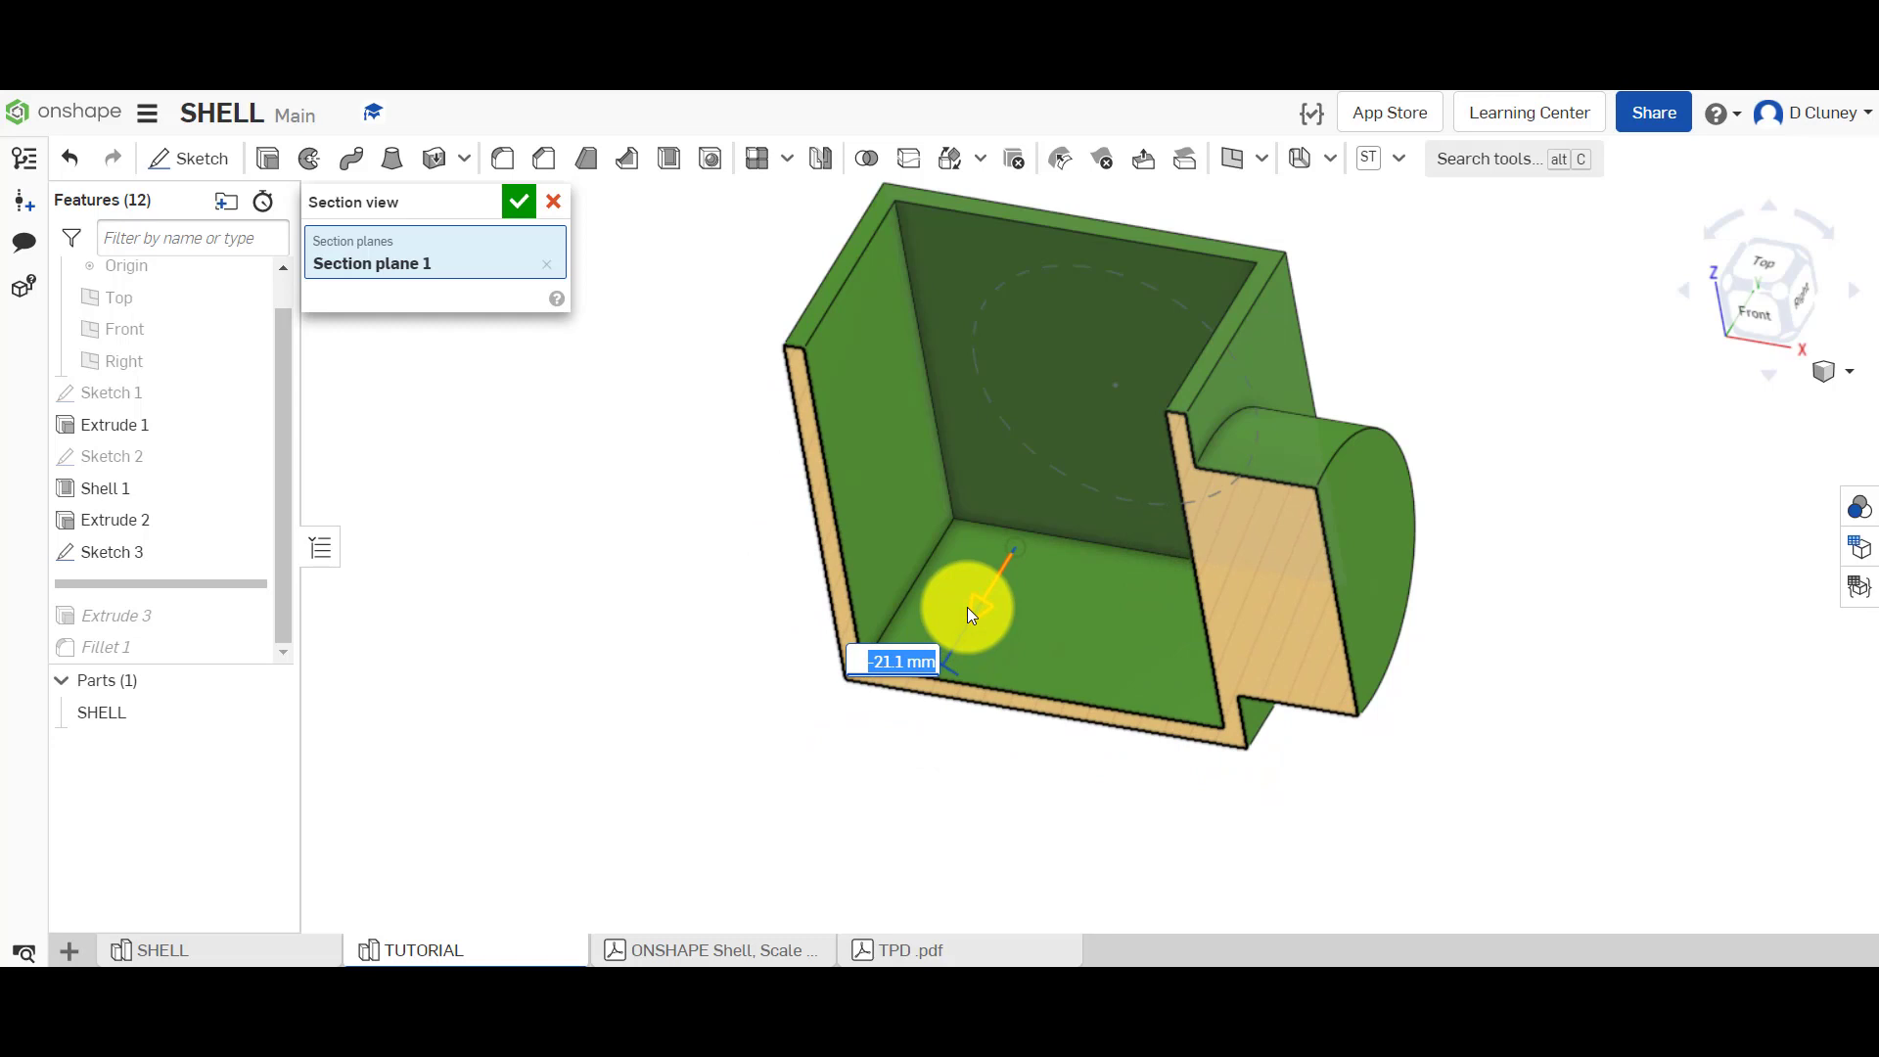
left_click(517, 204)
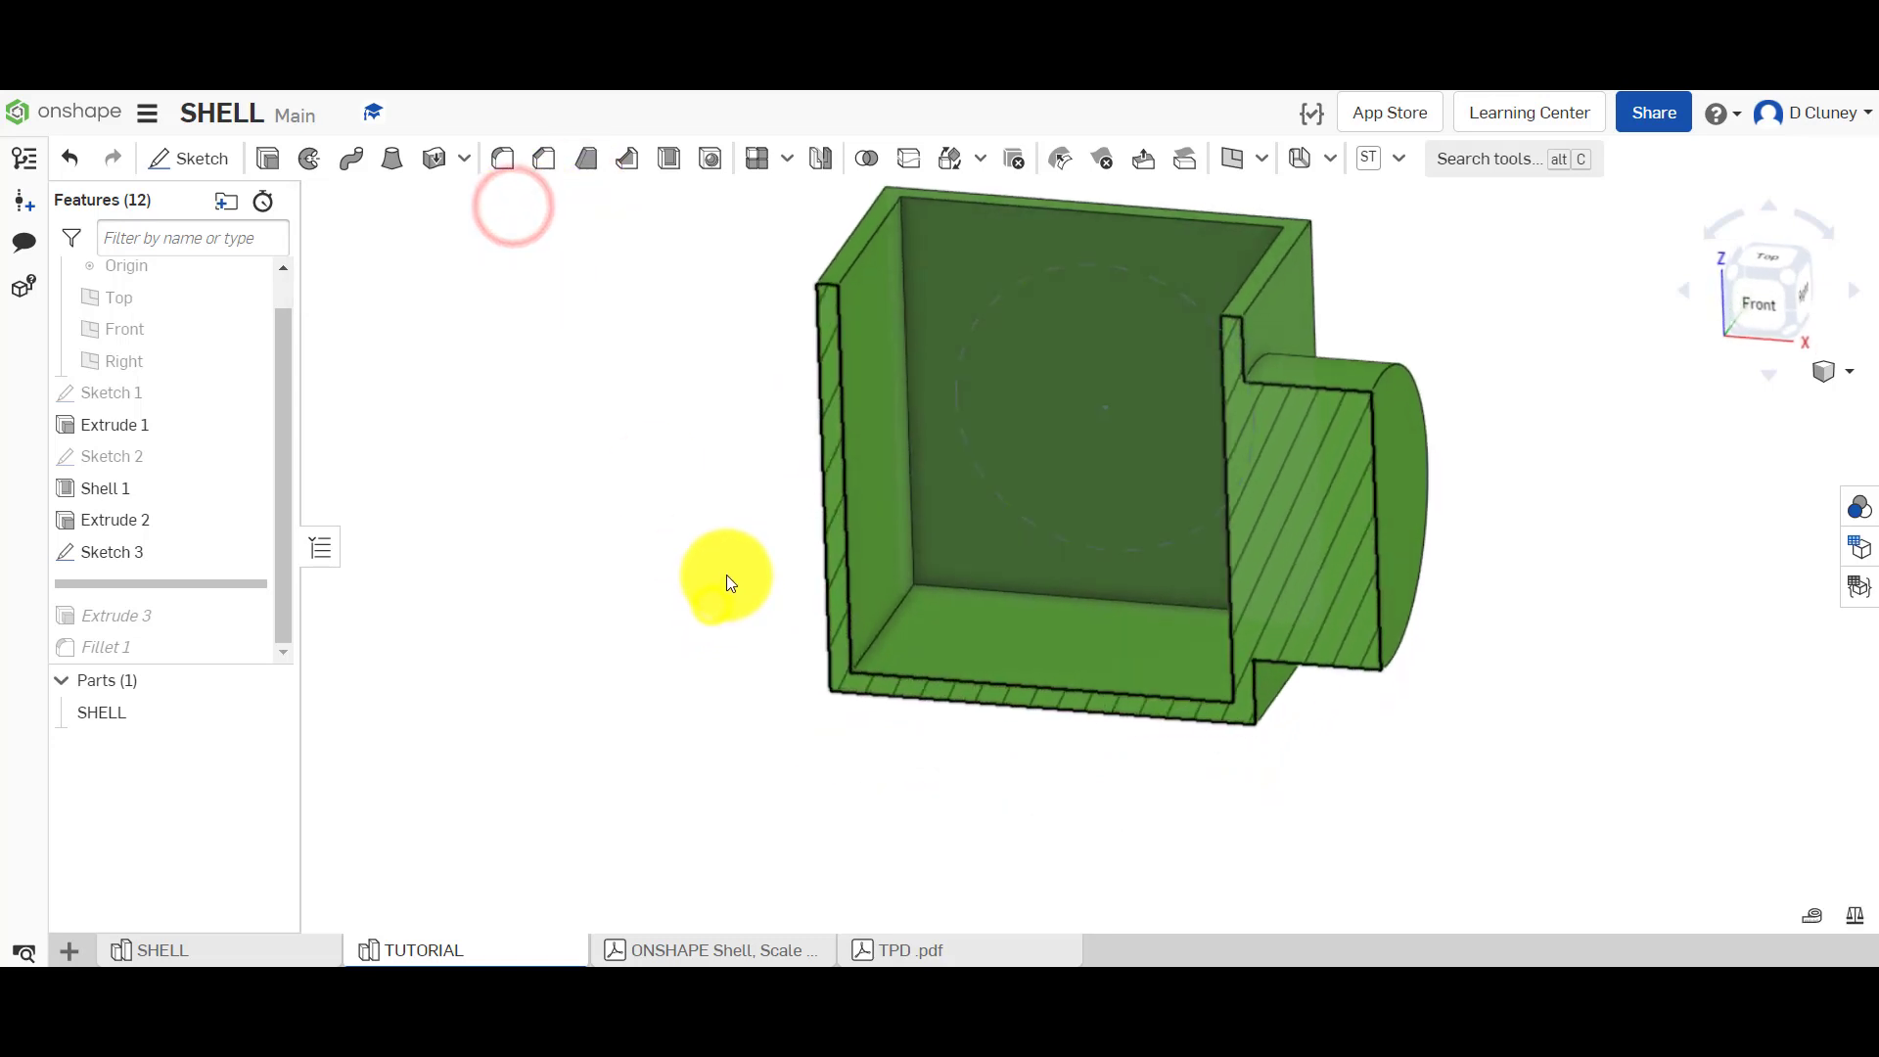
Reorder the shell to directly after Extrude 2, and advance the history through Extrude 3 and Fillet 1.
left_click_drag(125, 489, 181, 531)
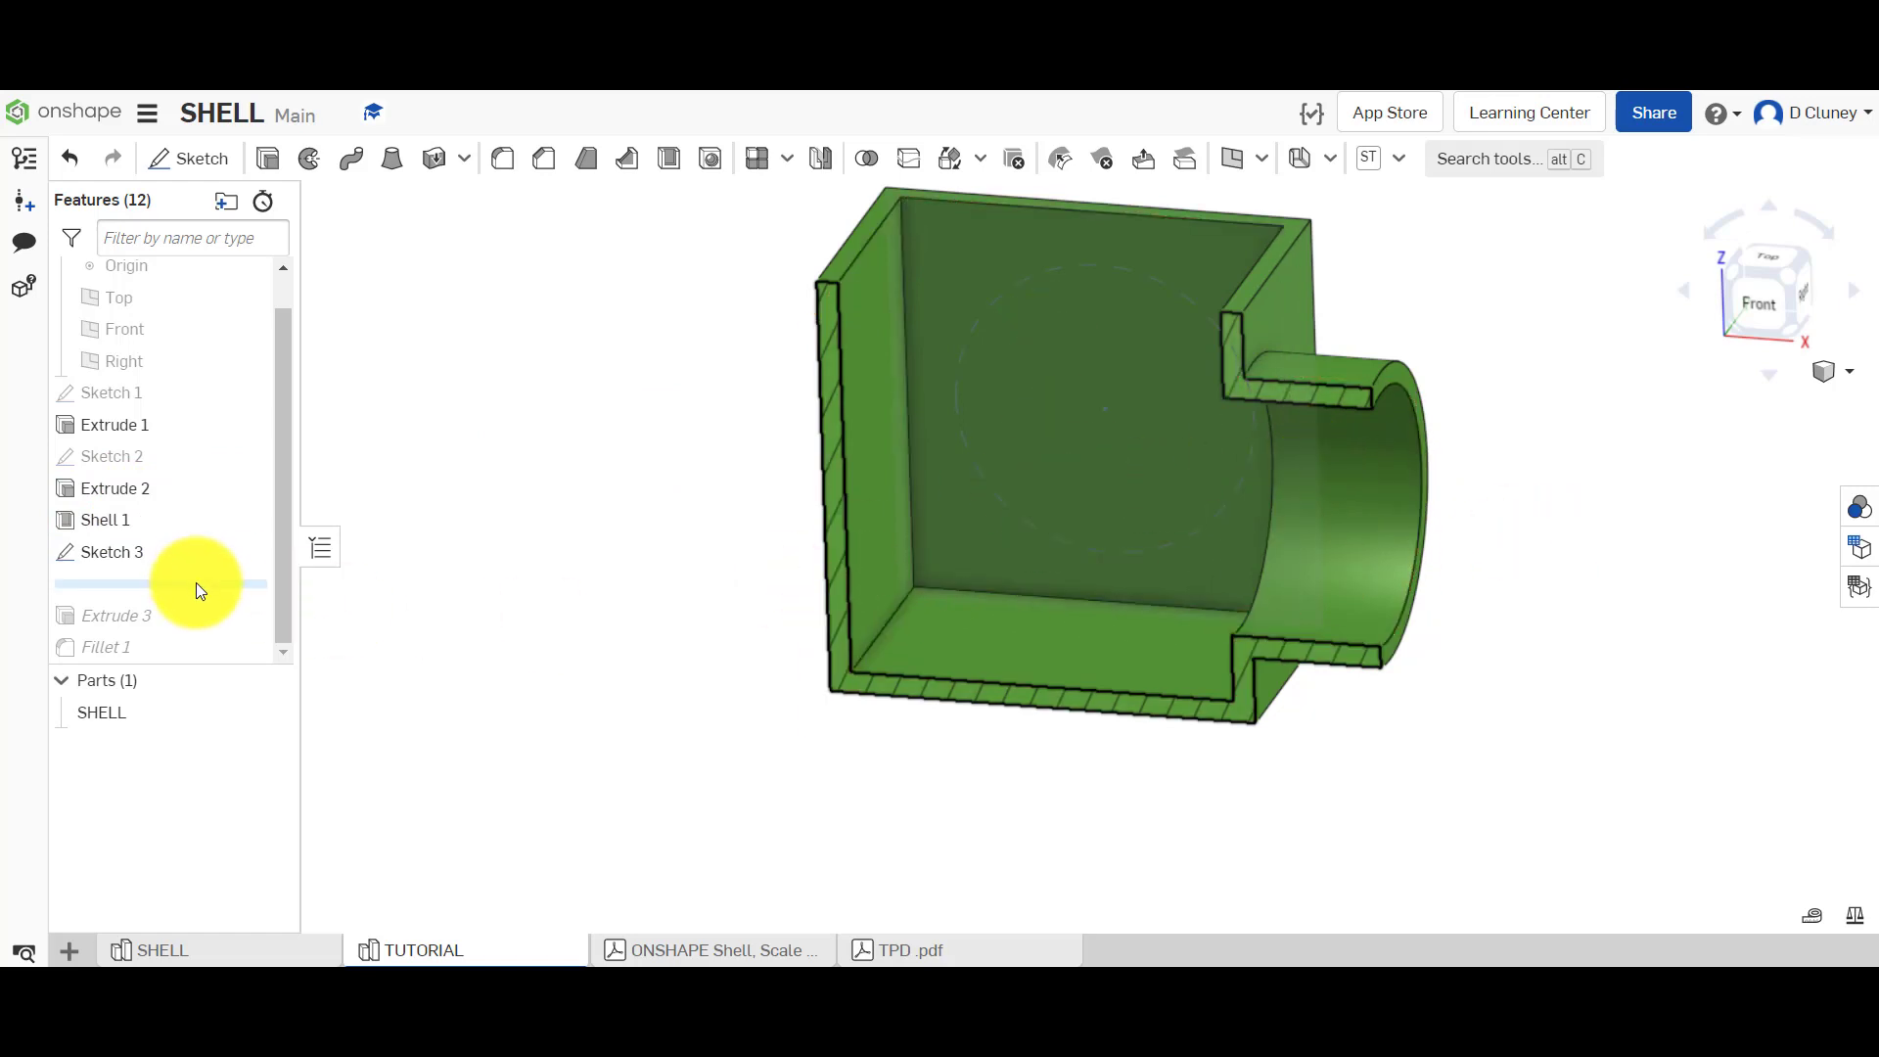
left_click_drag(206, 582, 209, 626)
right_click_drag(683, 474, 729, 512)
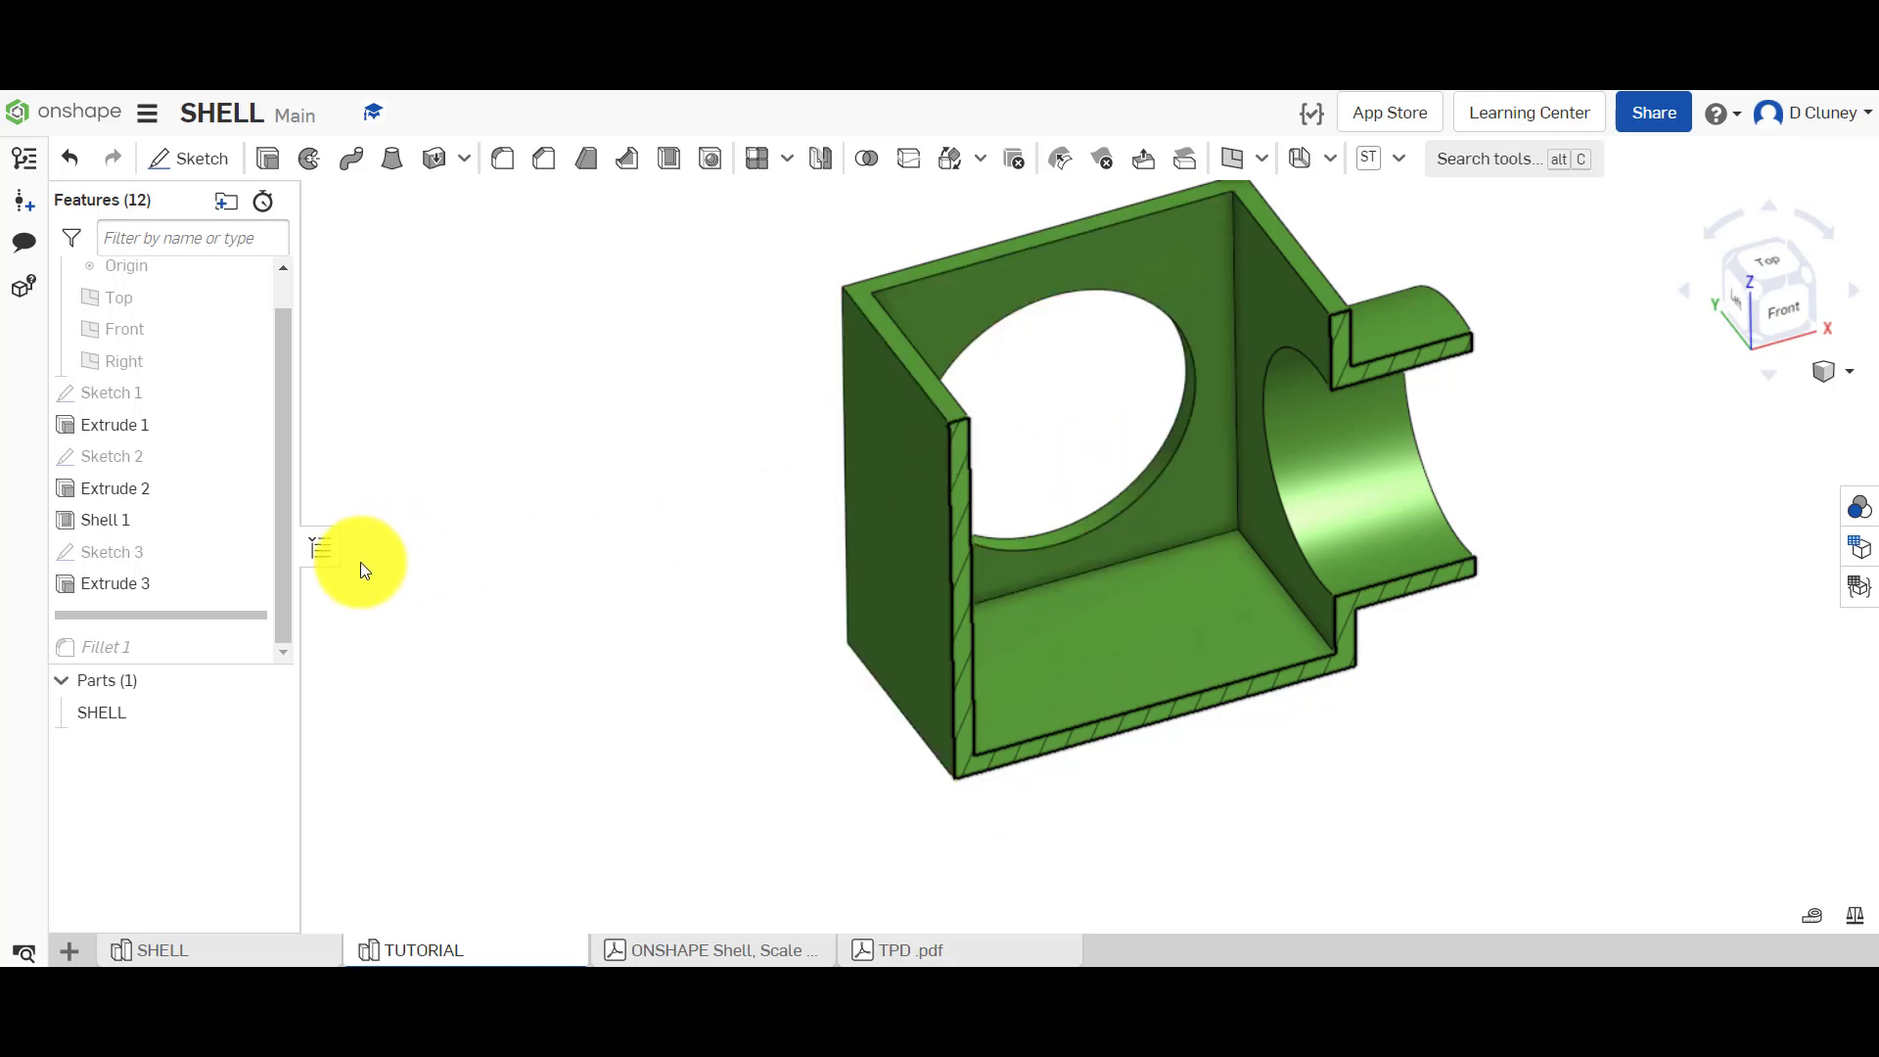
left_click_drag(192, 615, 192, 658)
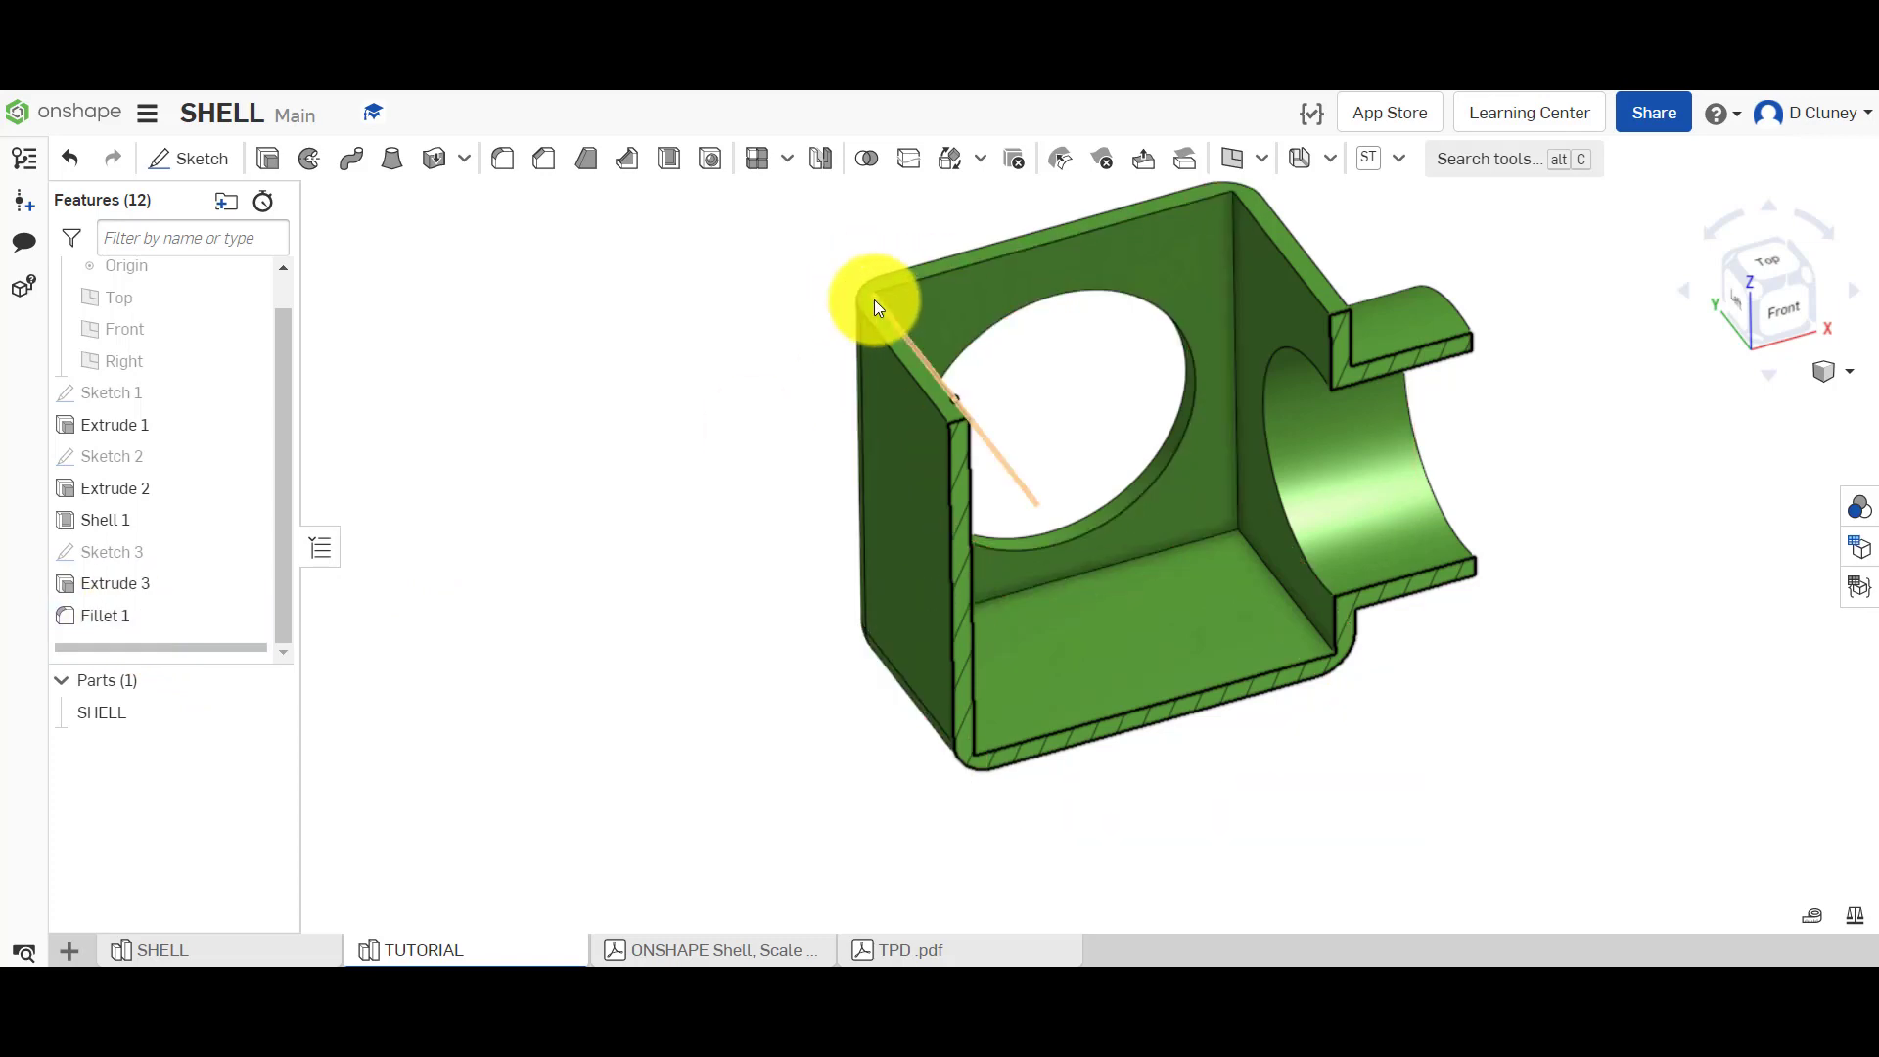
Reorder the shell to directly after Extrude 3, and move it after Fillet 1 to compare the sectioned cavity.
left_click_drag(143, 521, 178, 595)
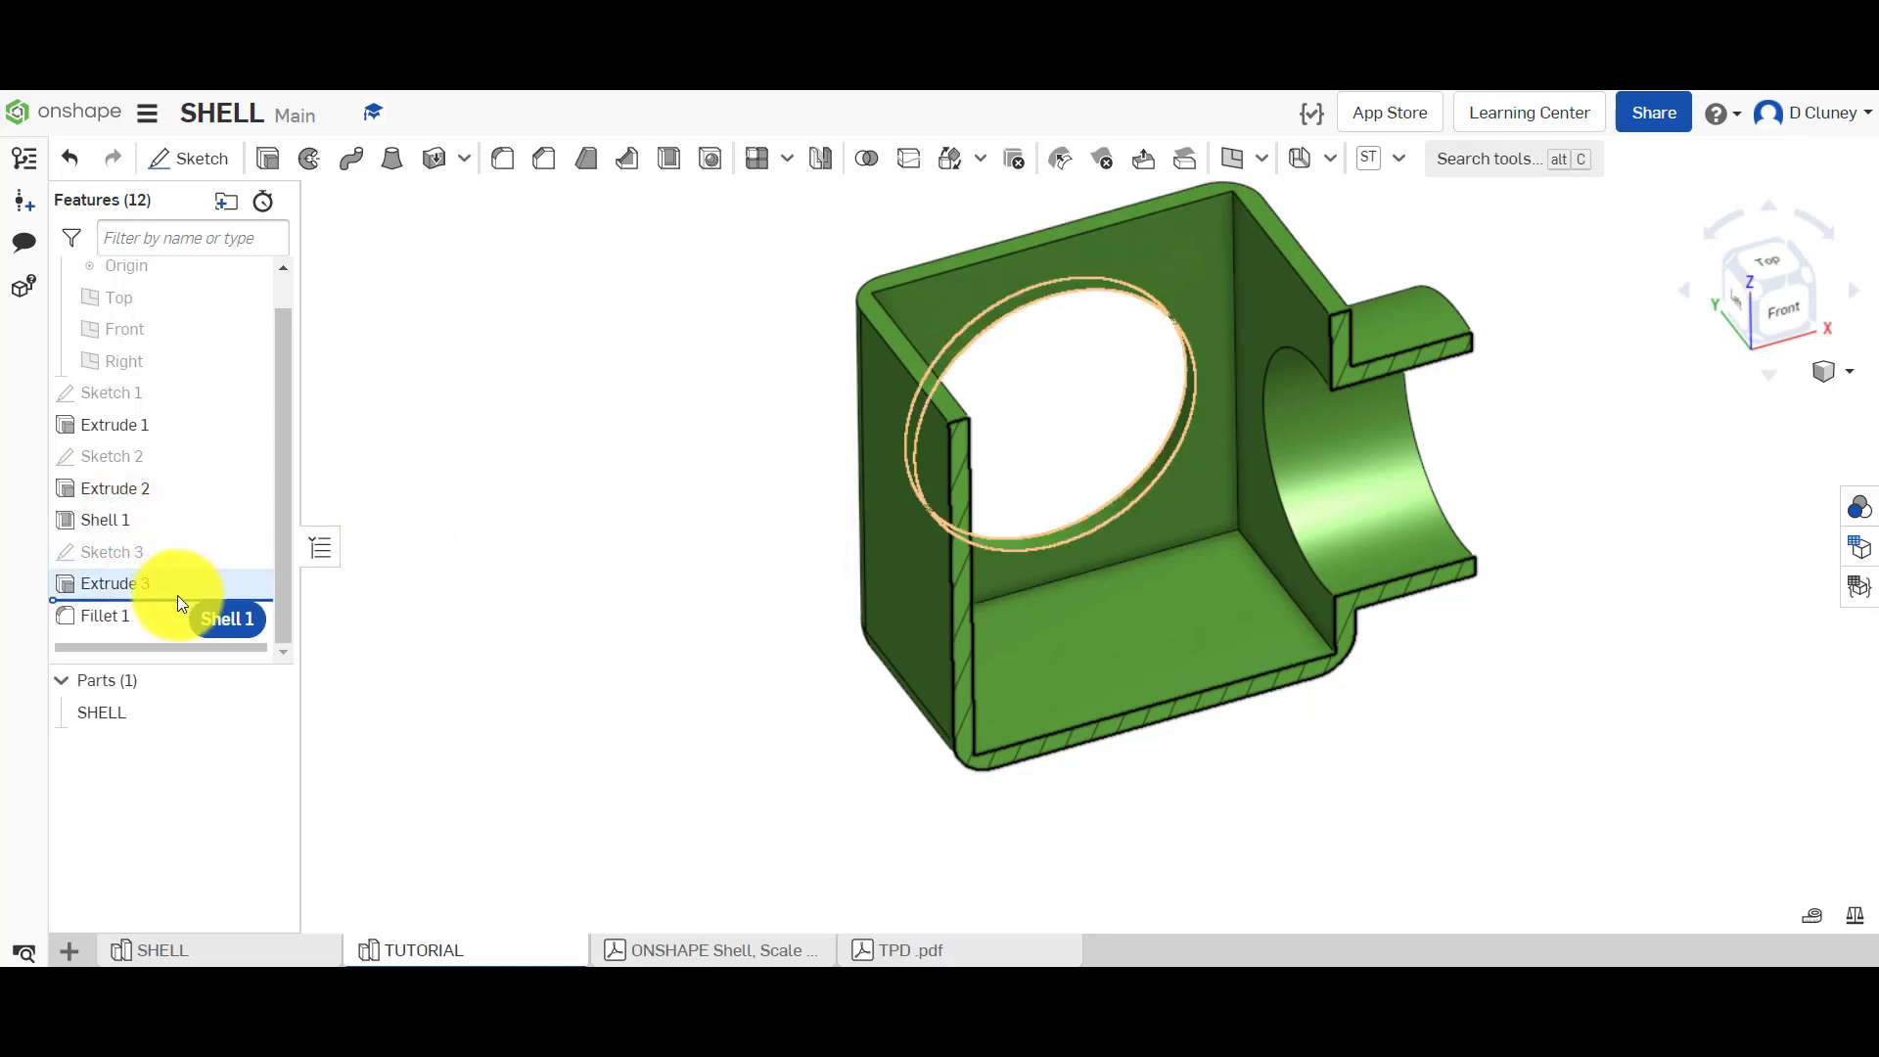
left_click_drag(178, 595, 178, 595)
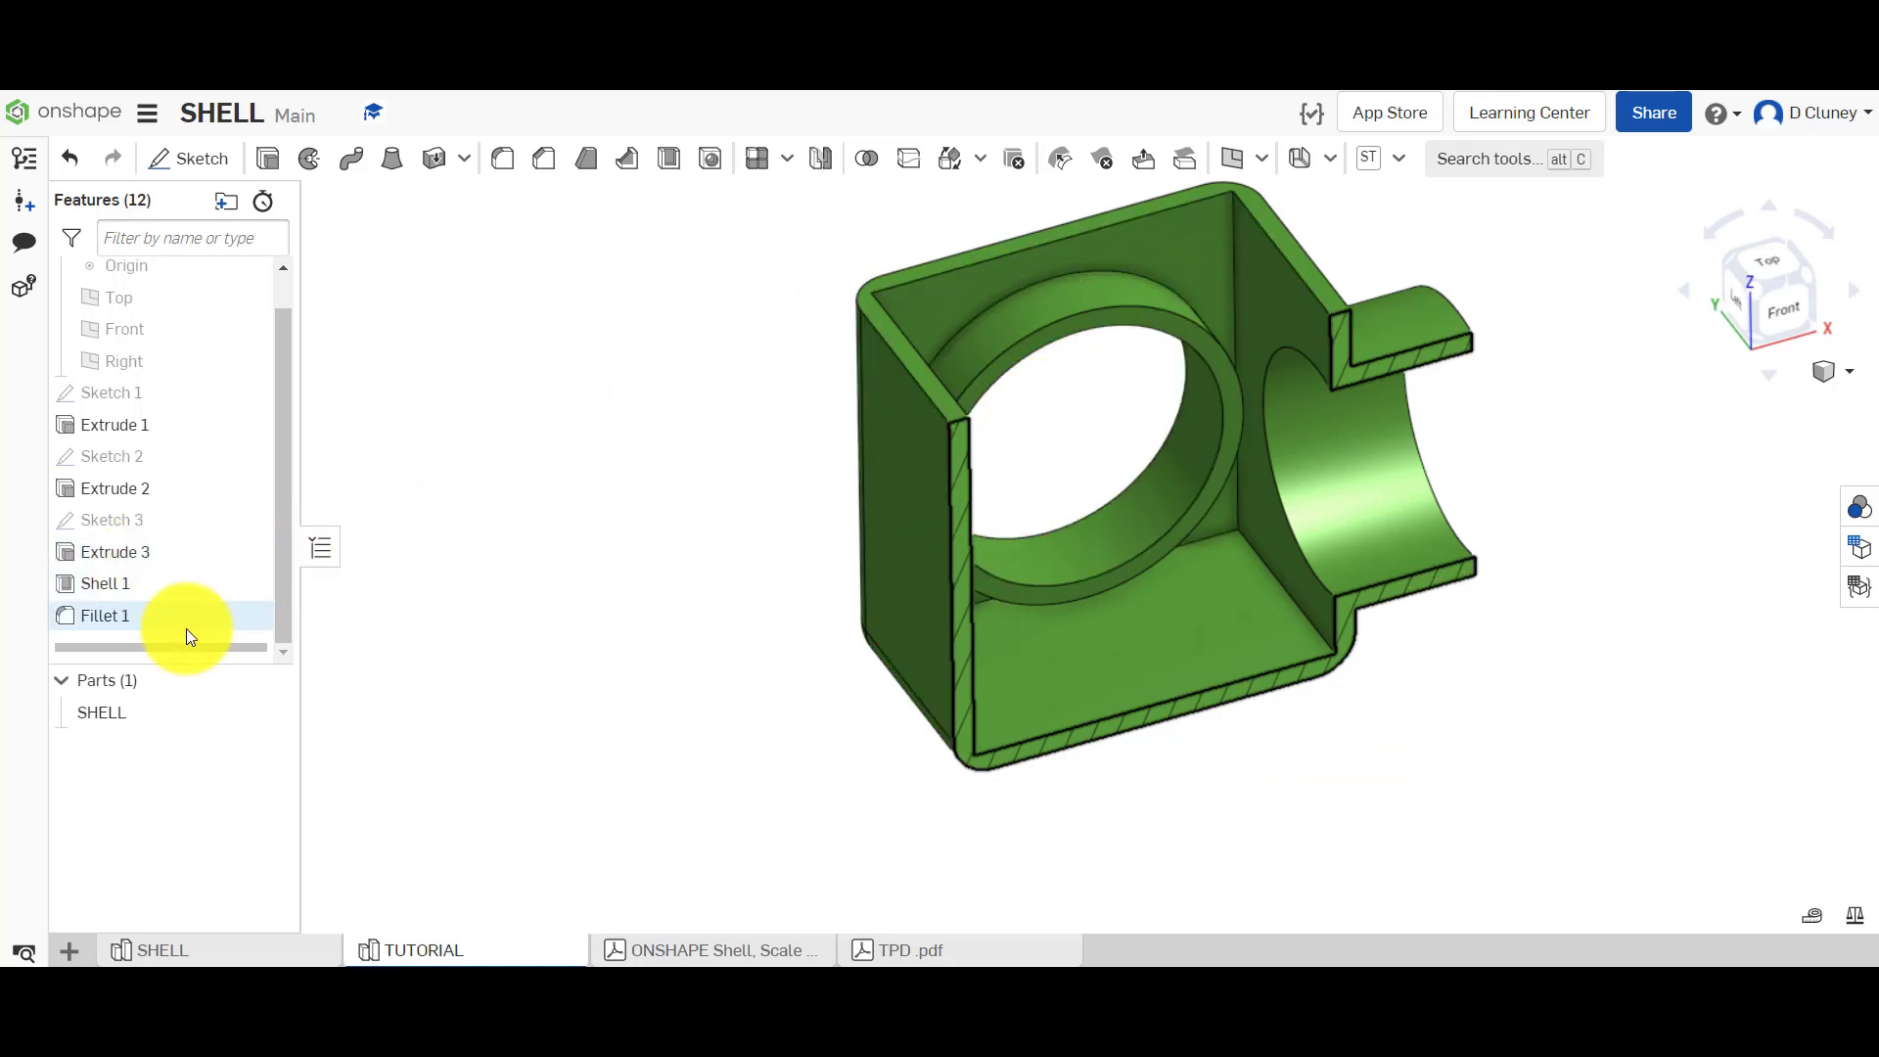
left_click_drag(143, 585, 162, 628)
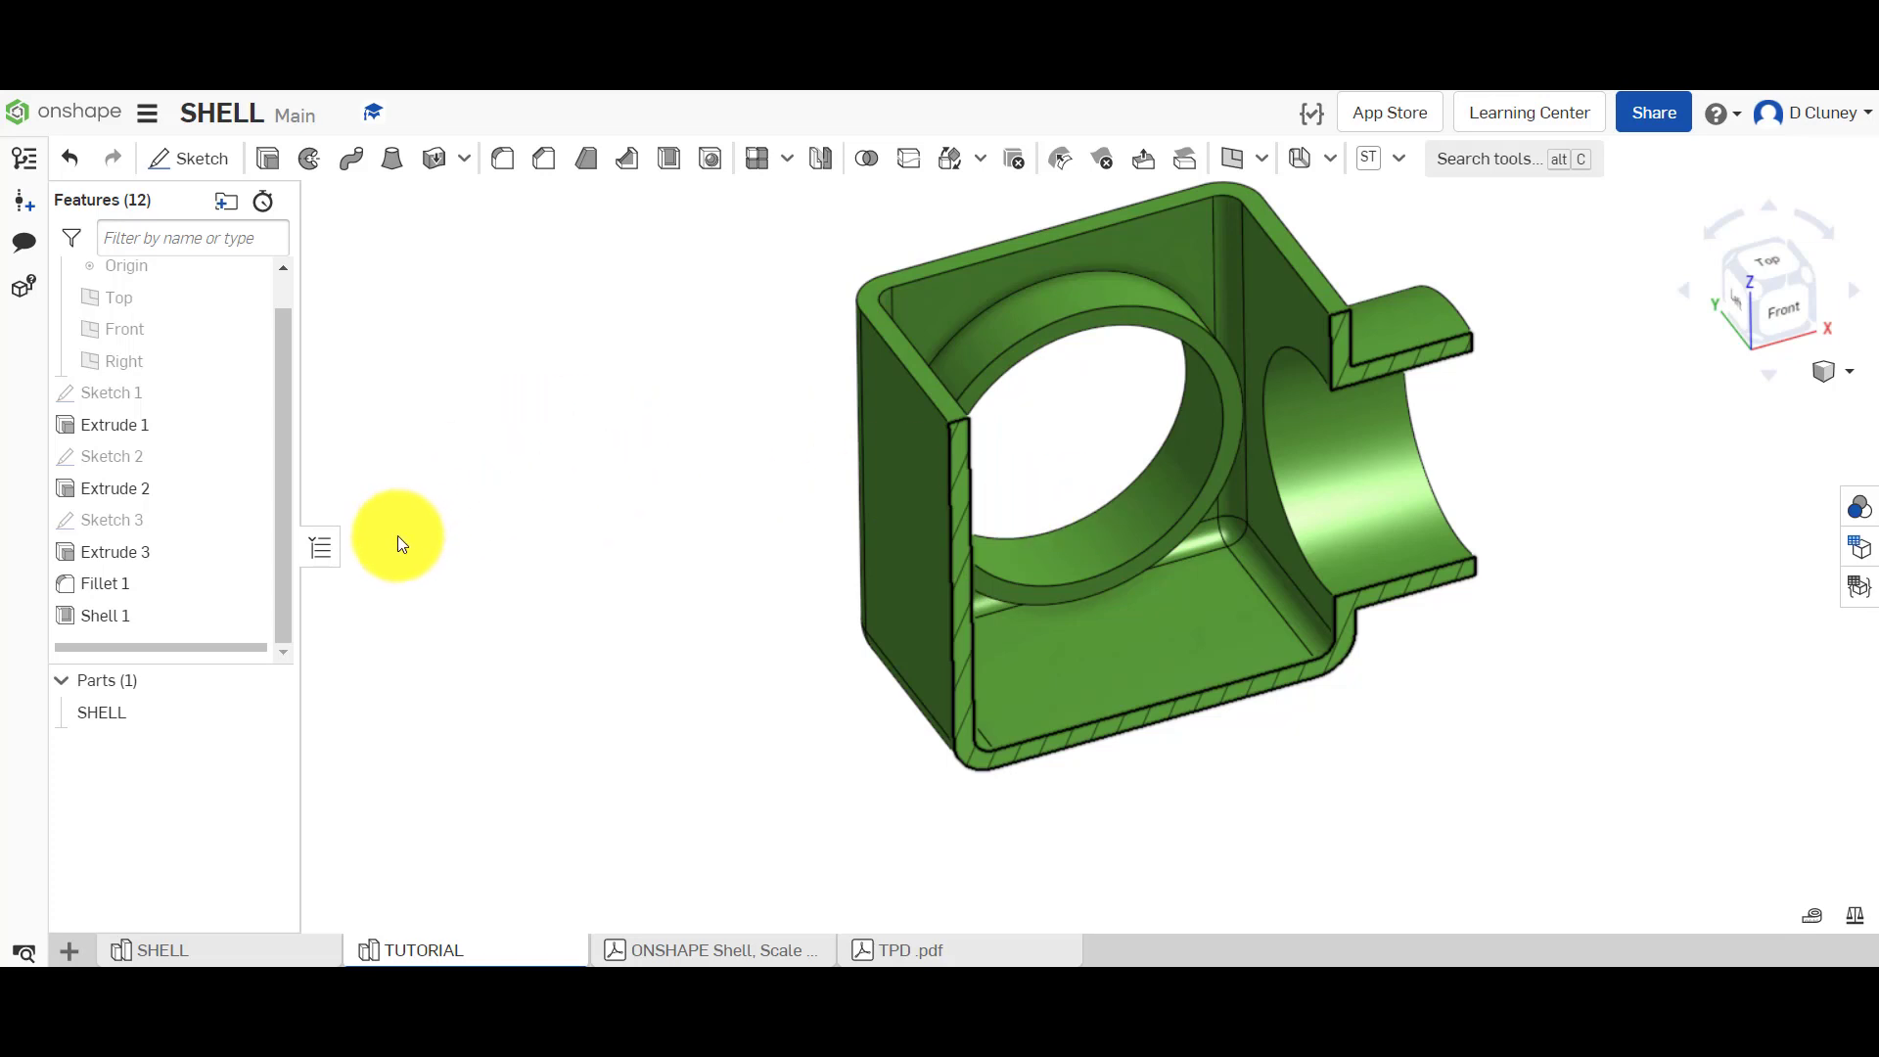
Turn off the section view and inspect the complete shelled part.
right_click(662, 552)
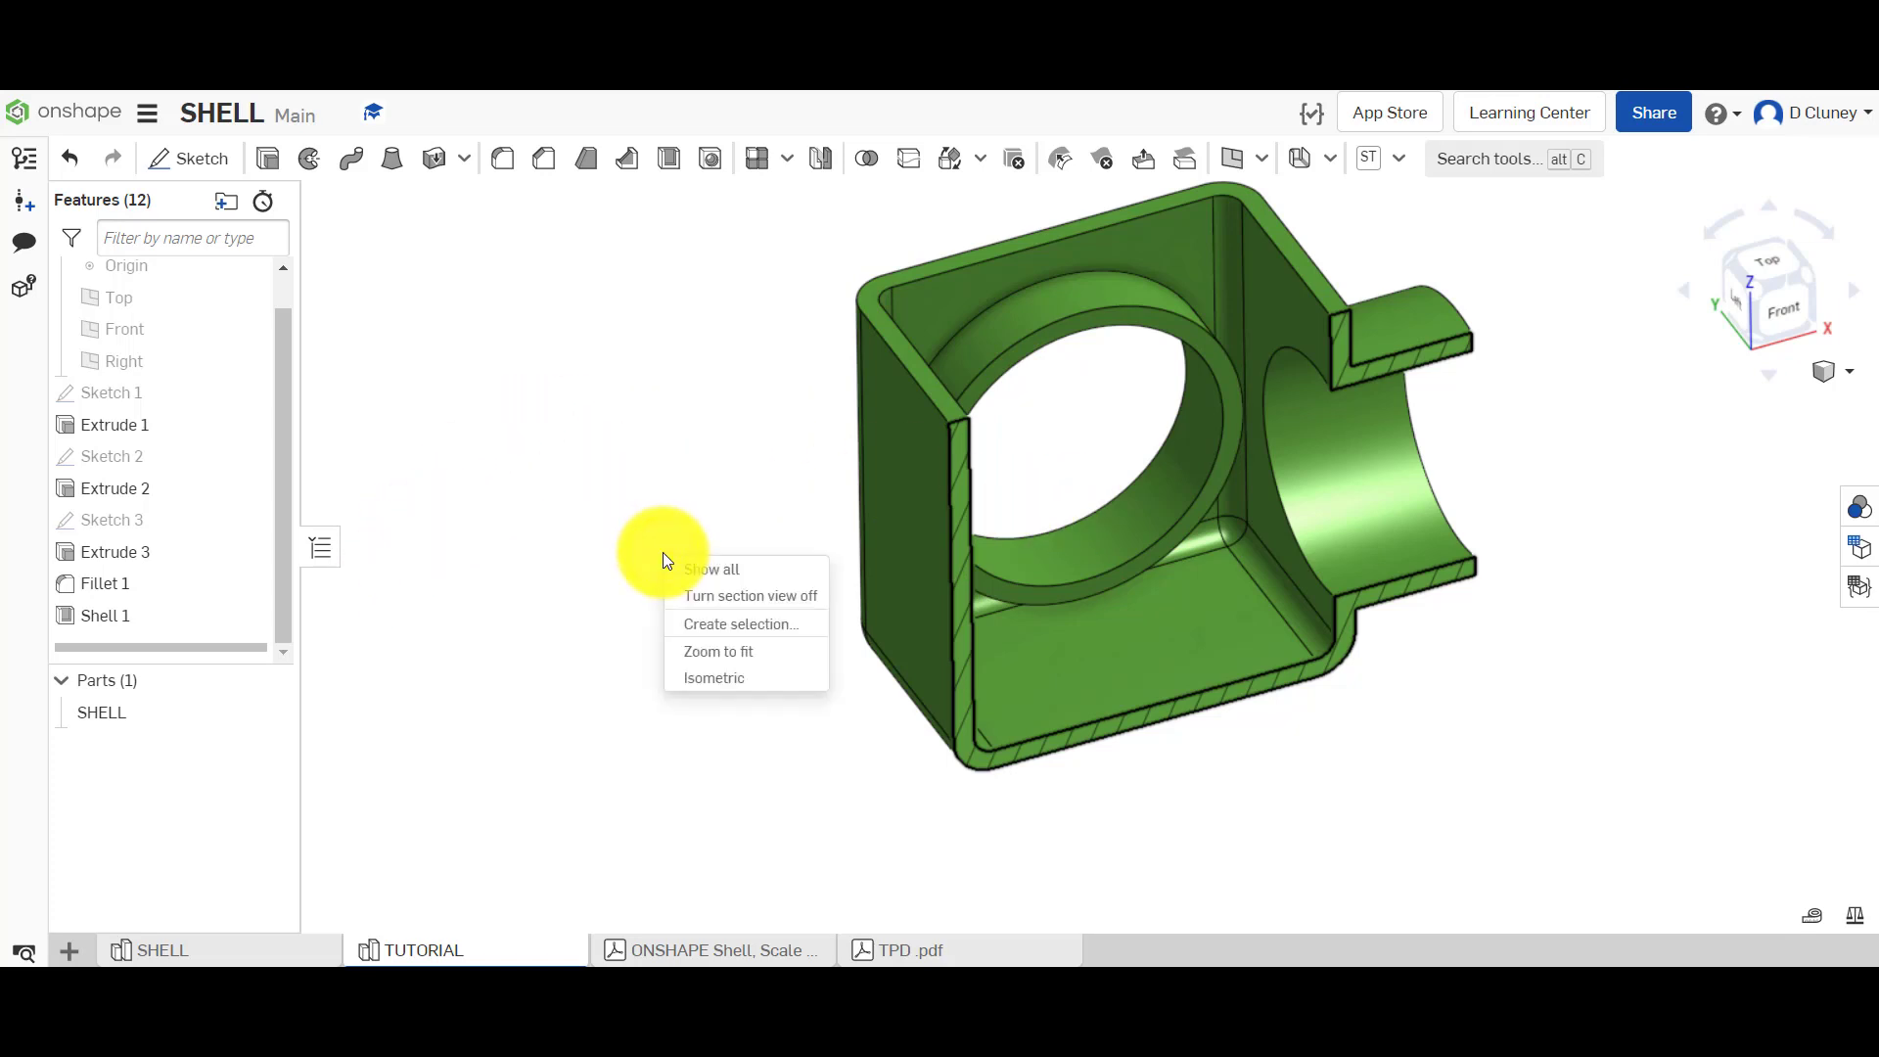
left_click(772, 594)
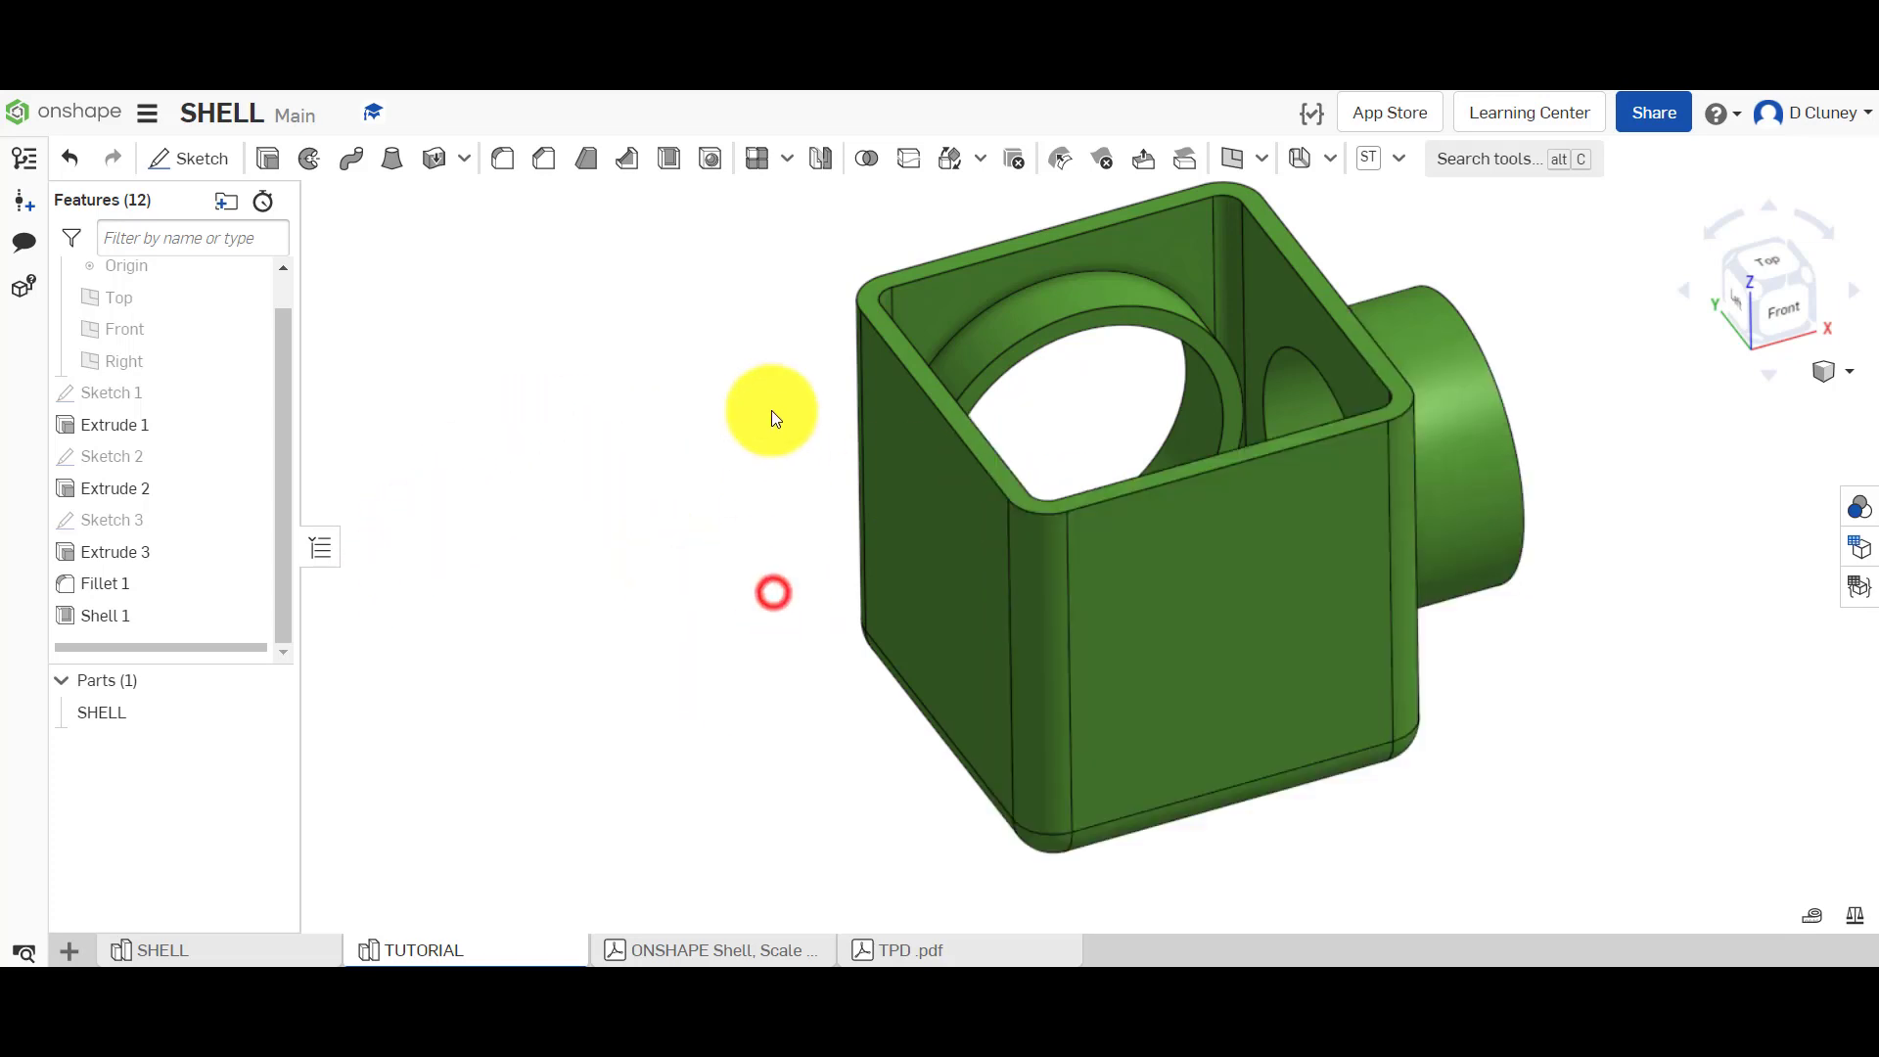
right_click_drag(1623, 504, 1407, 634)
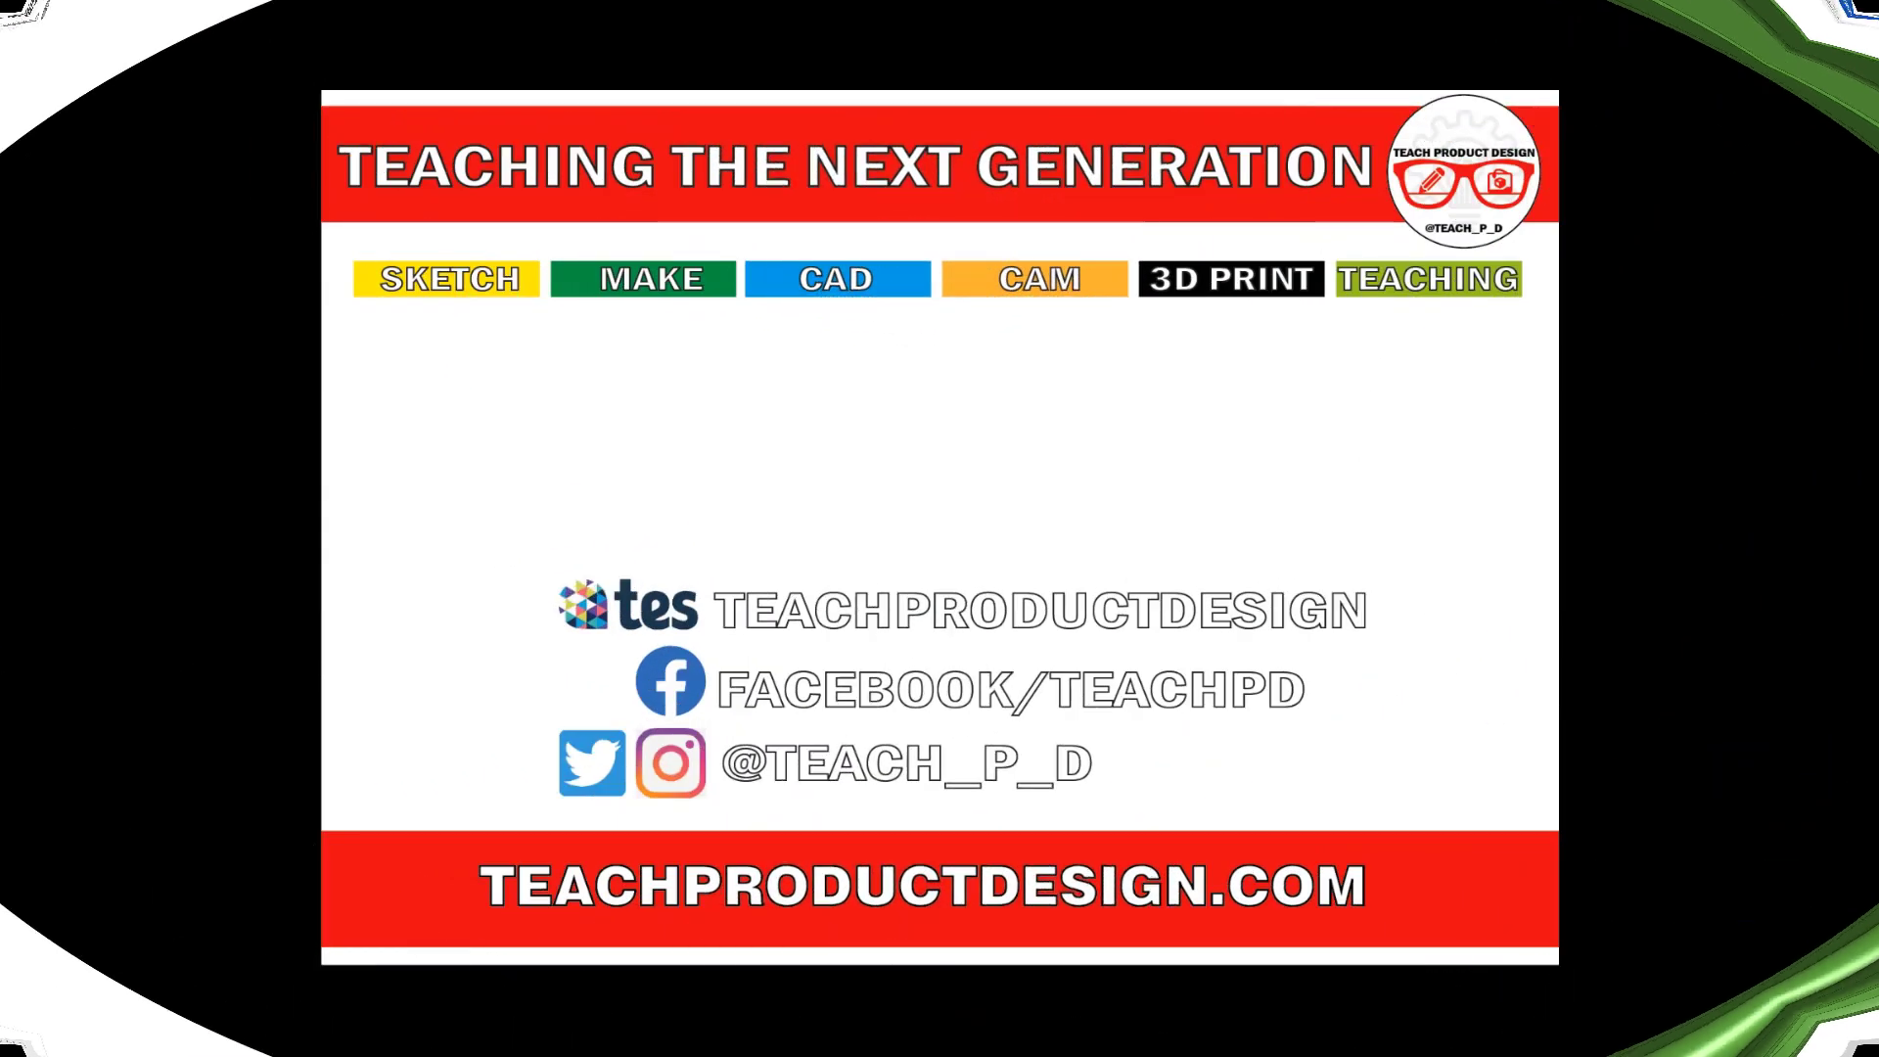